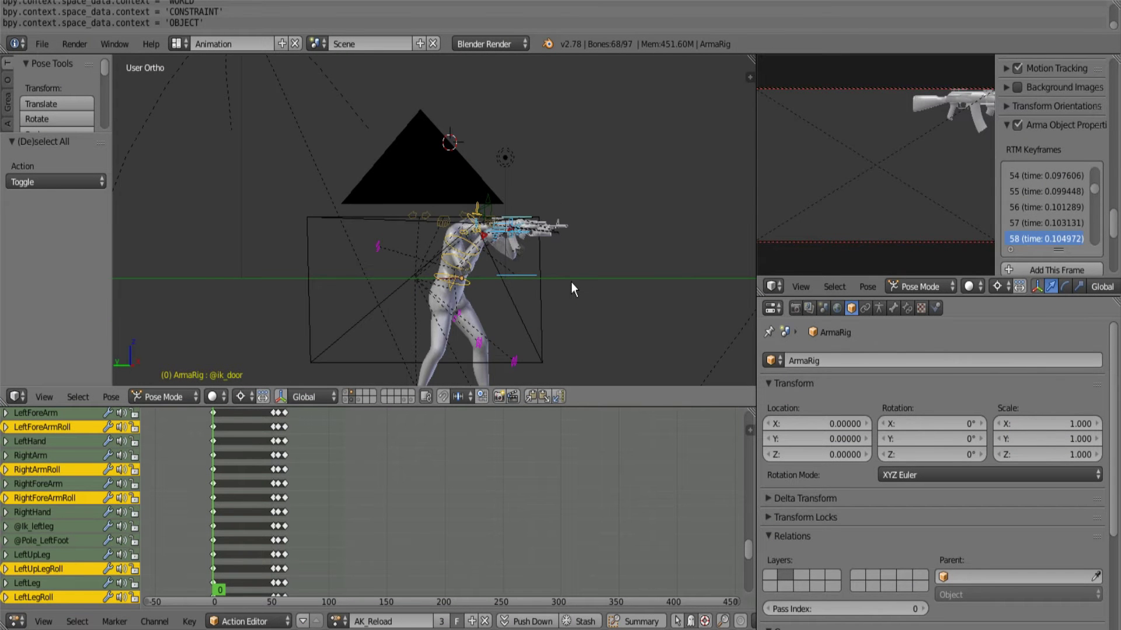
Step: Delete the camera object Camera.001 that frames the character
scroll(572, 287, up, 2)
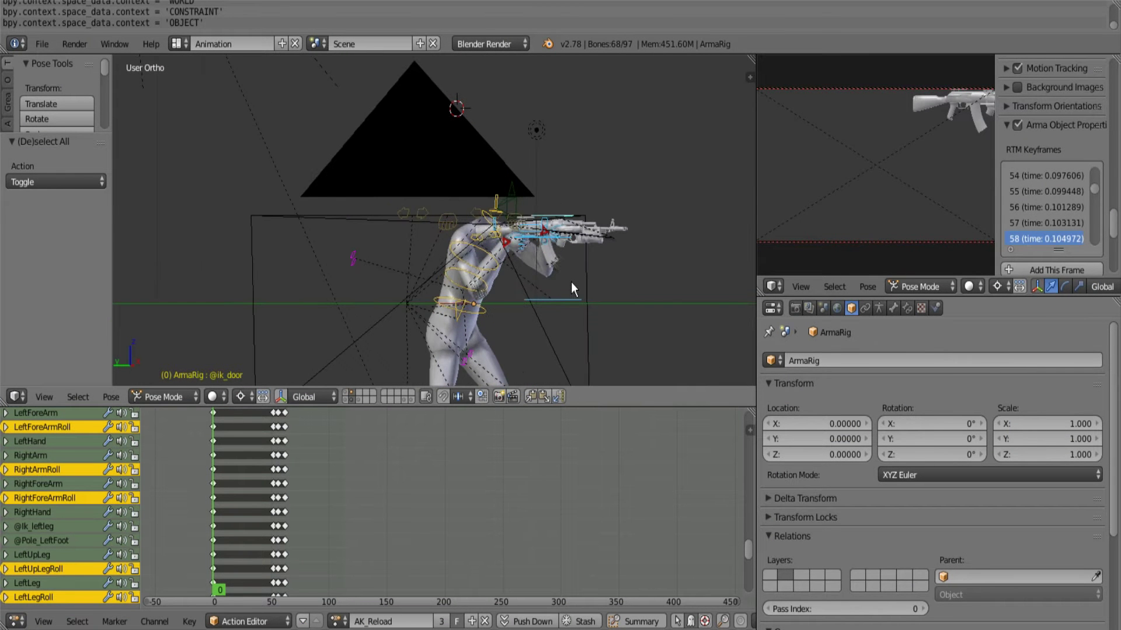
right_click(342, 229)
key(x)
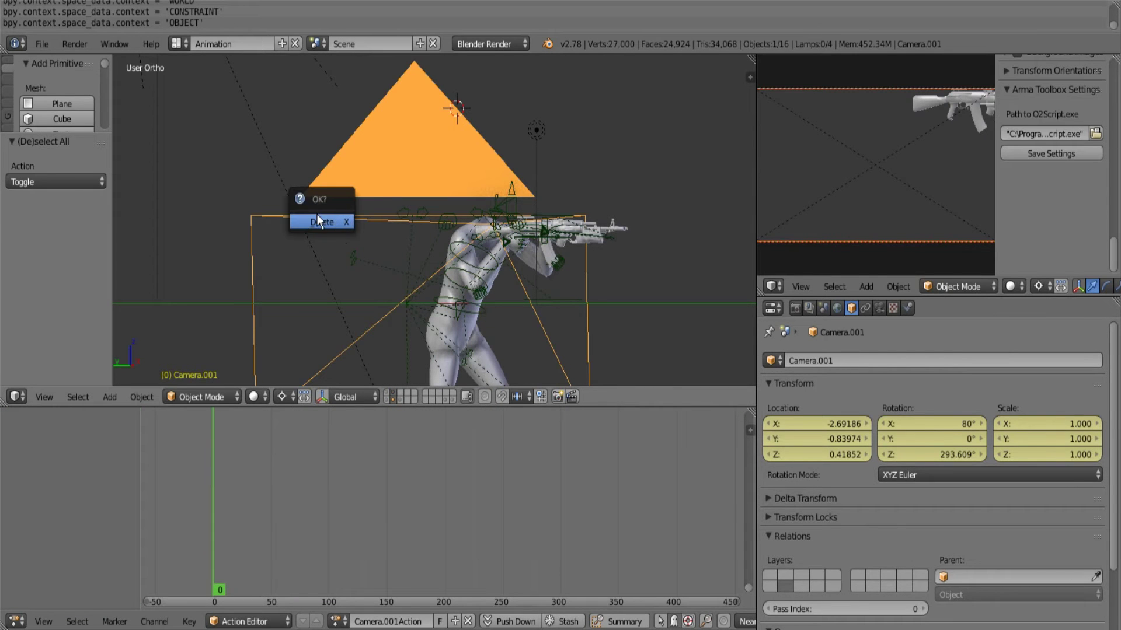
click(318, 221)
Step: Set the main 3D view to left orthographic and select the armature's Weapon bone
right_click(543, 218)
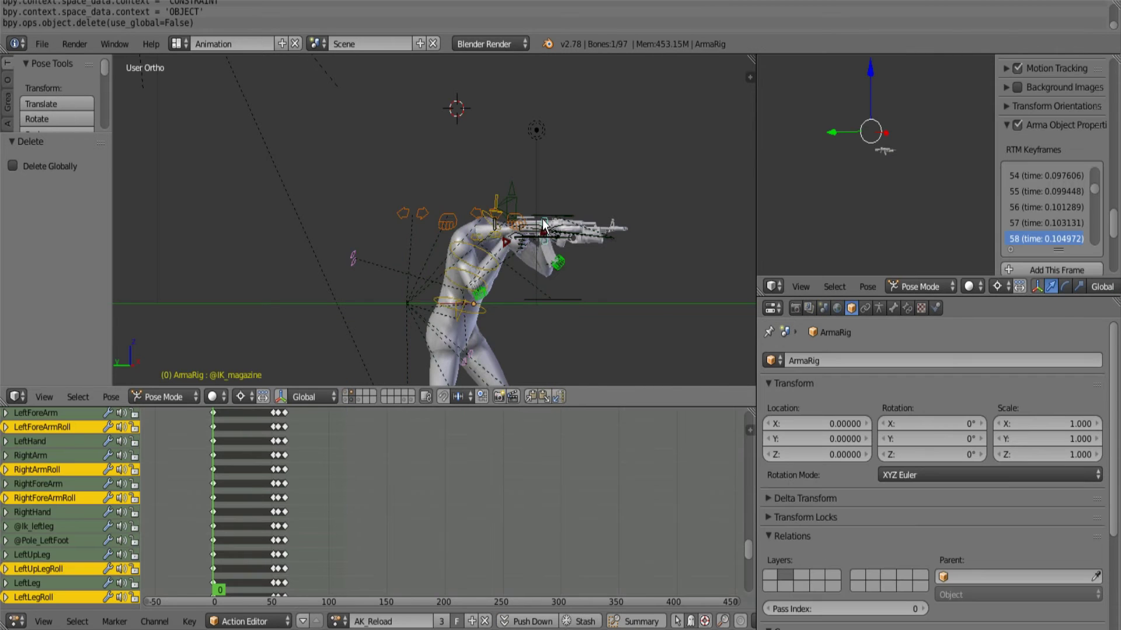
key(ctrl+KP_1)
key(ctrl+KP_3)
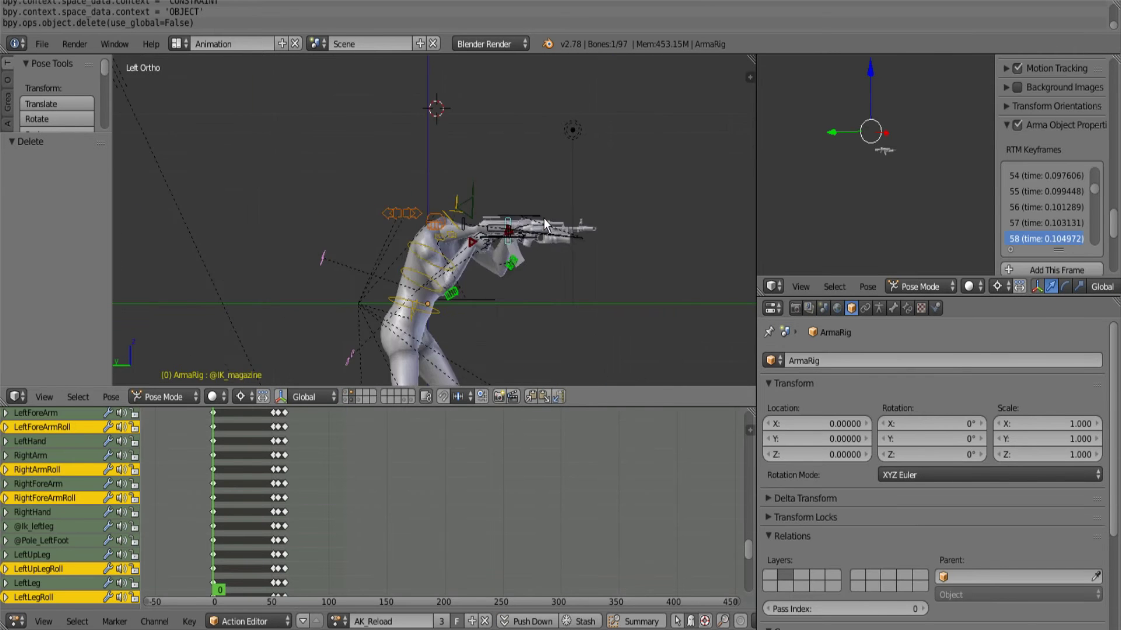
scroll(546, 302, up, 4)
right_click(581, 258)
scroll(560, 254, down, 4)
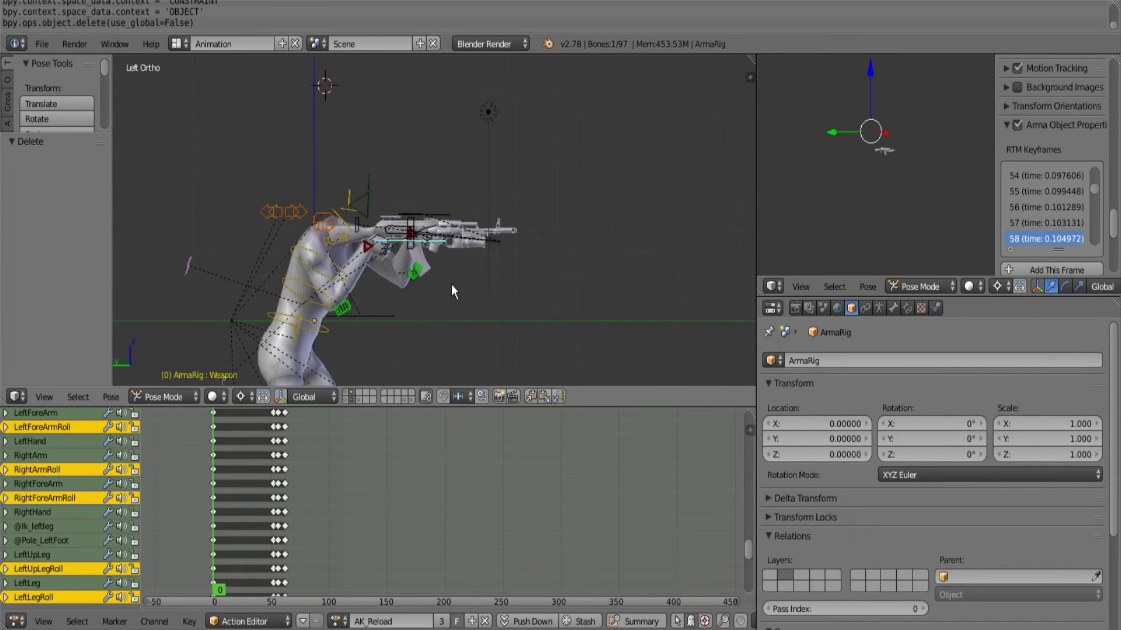
scroll(443, 267, up, 3)
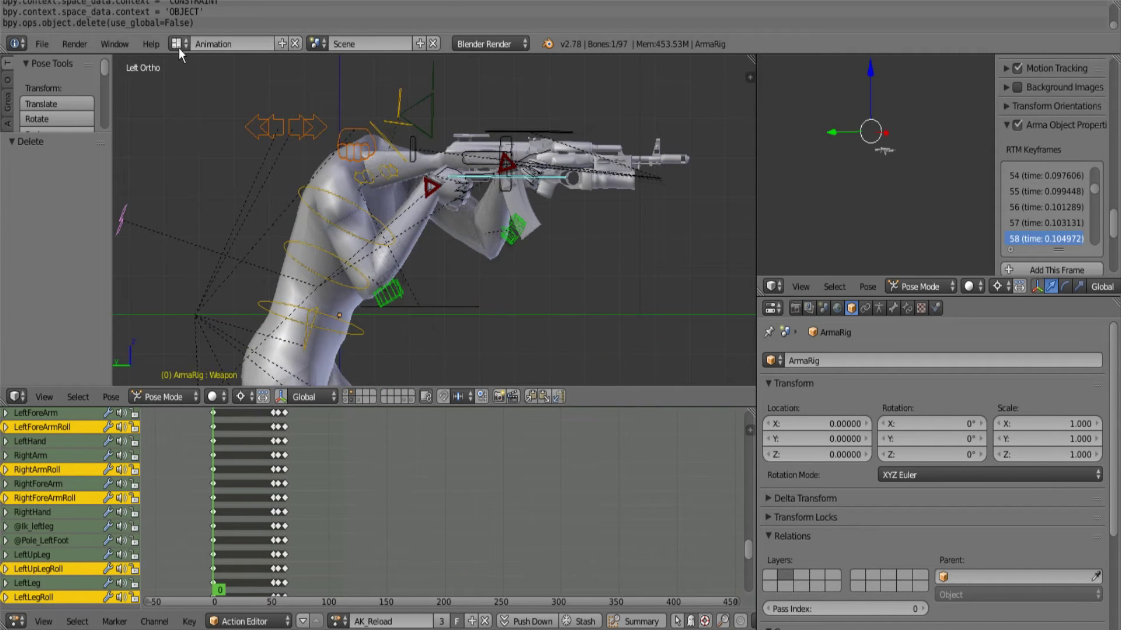
click(178, 46)
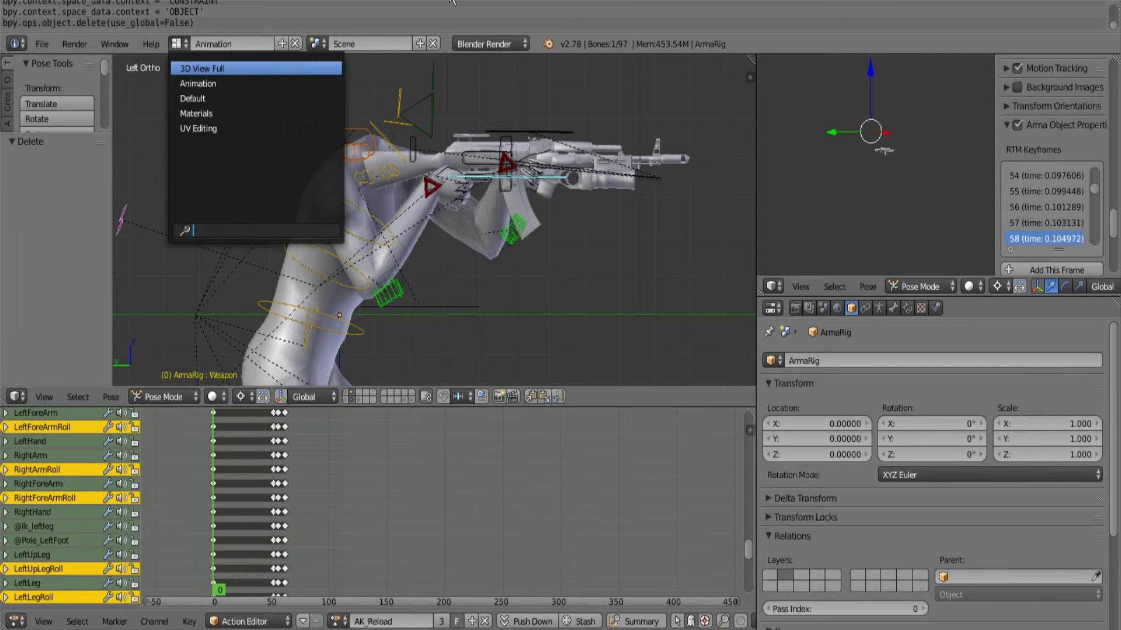
scroll(555, 192, down, 5)
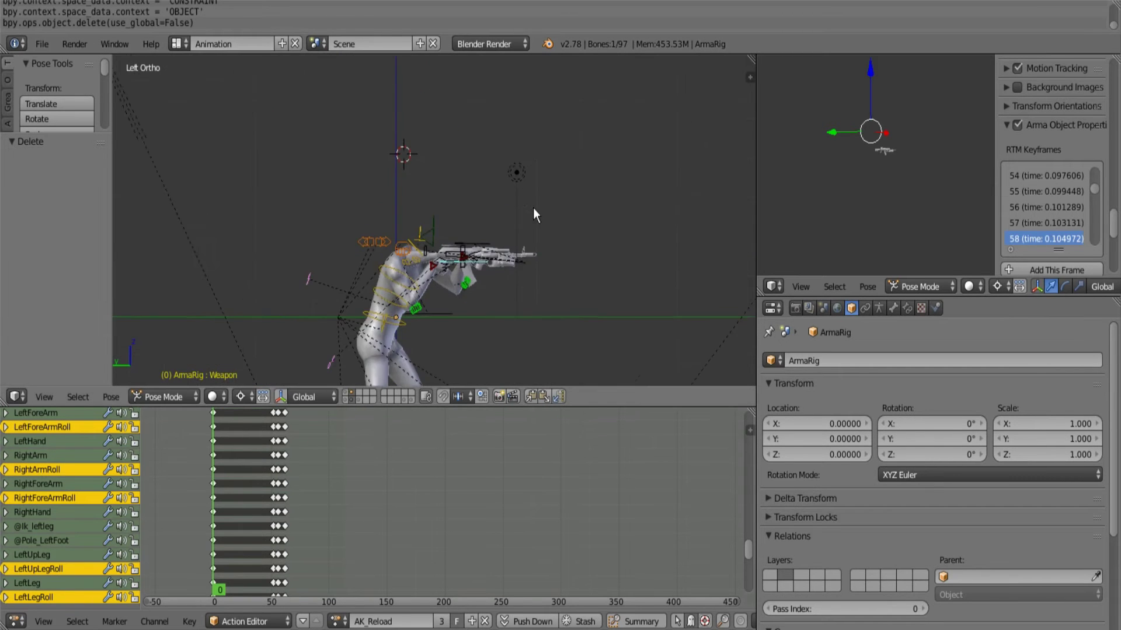
shift+scroll(507, 236, down, 5)
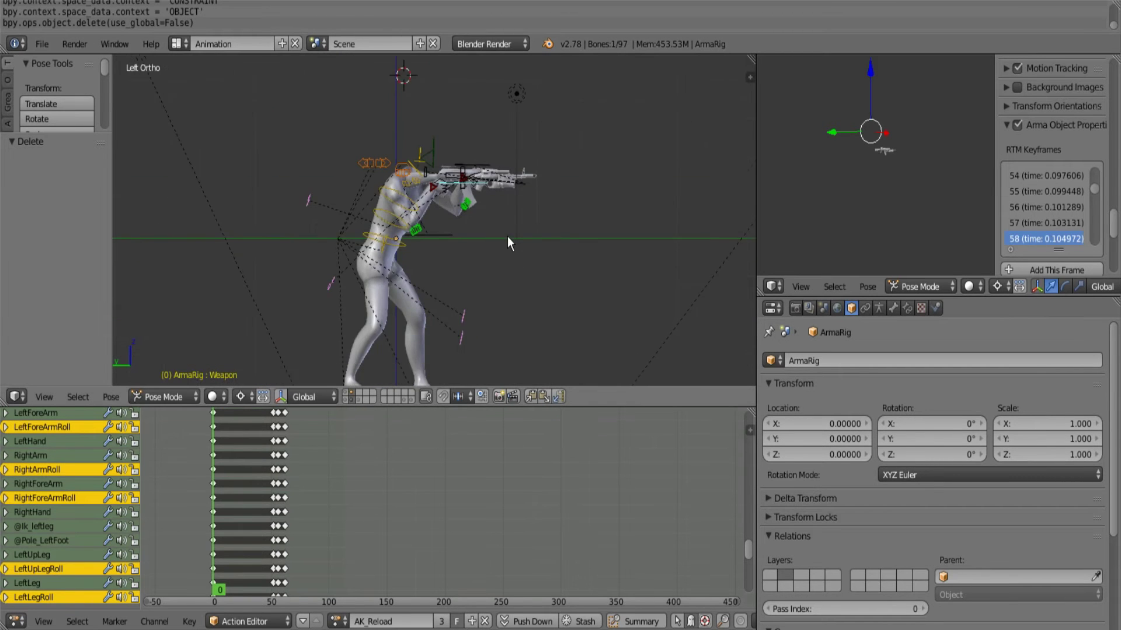
Step: Open the main view's properties sidebar and examine the RTM keyframe list and its frame options under Arma Object Properties
click(743, 80)
click(741, 75)
click(749, 77)
scroll(607, 224, down, 4)
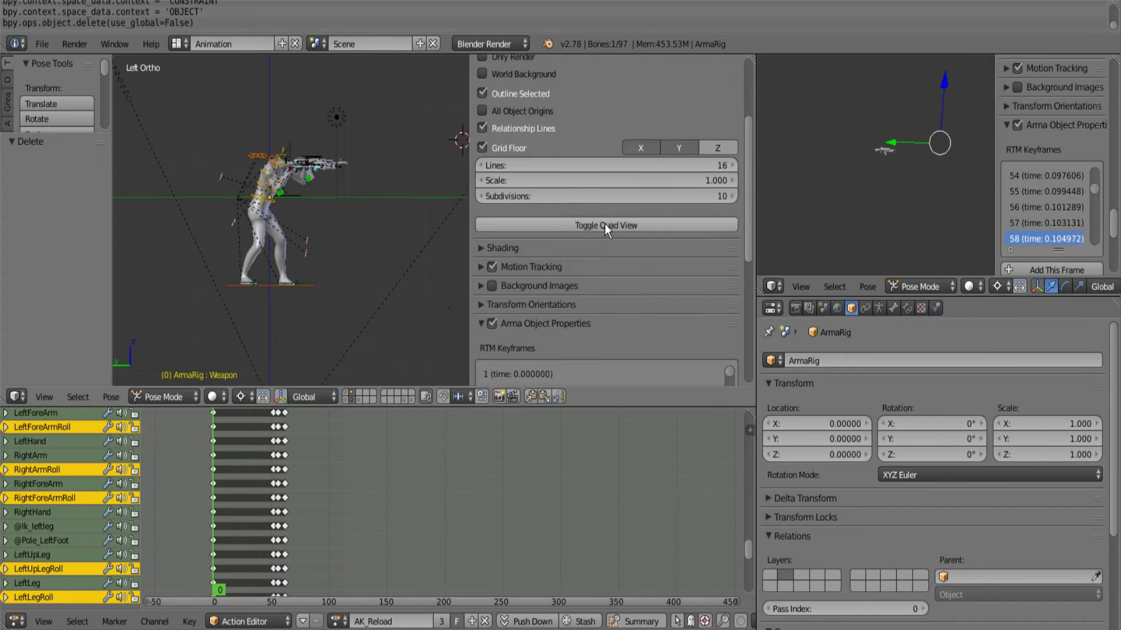
scroll(605, 224, down, 5)
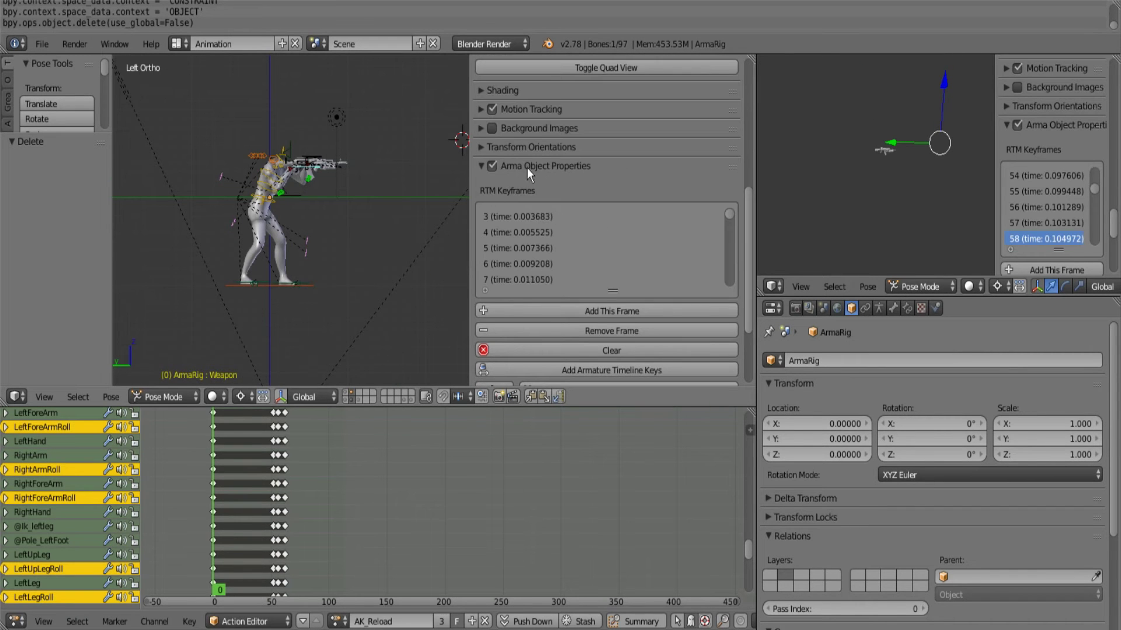
scroll(620, 228, down, 4)
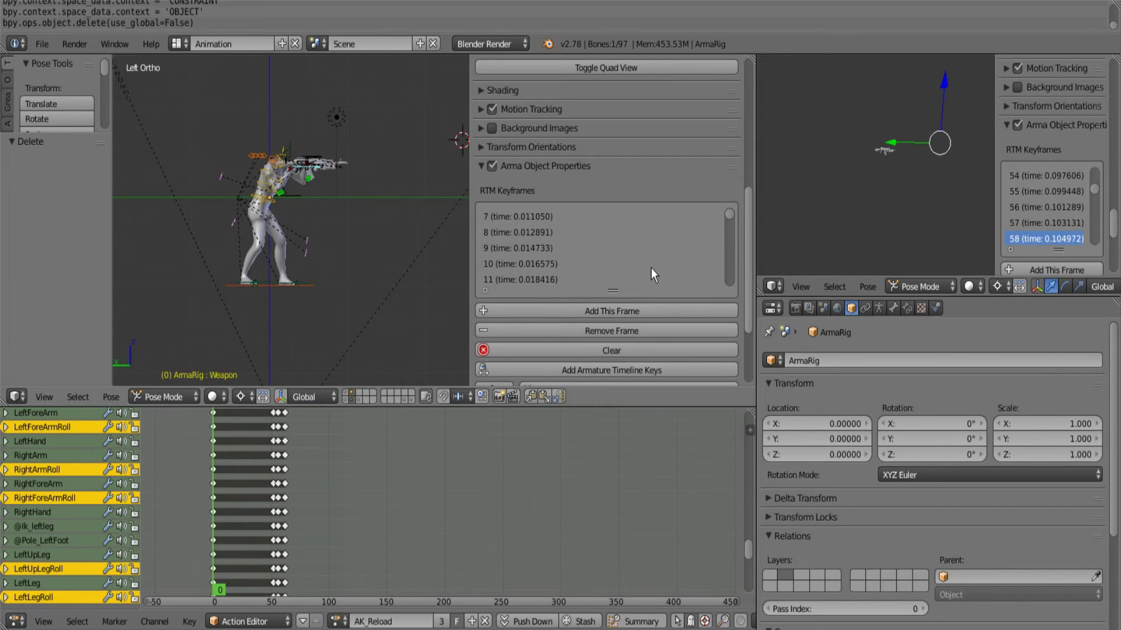
scroll(637, 306, down, 4)
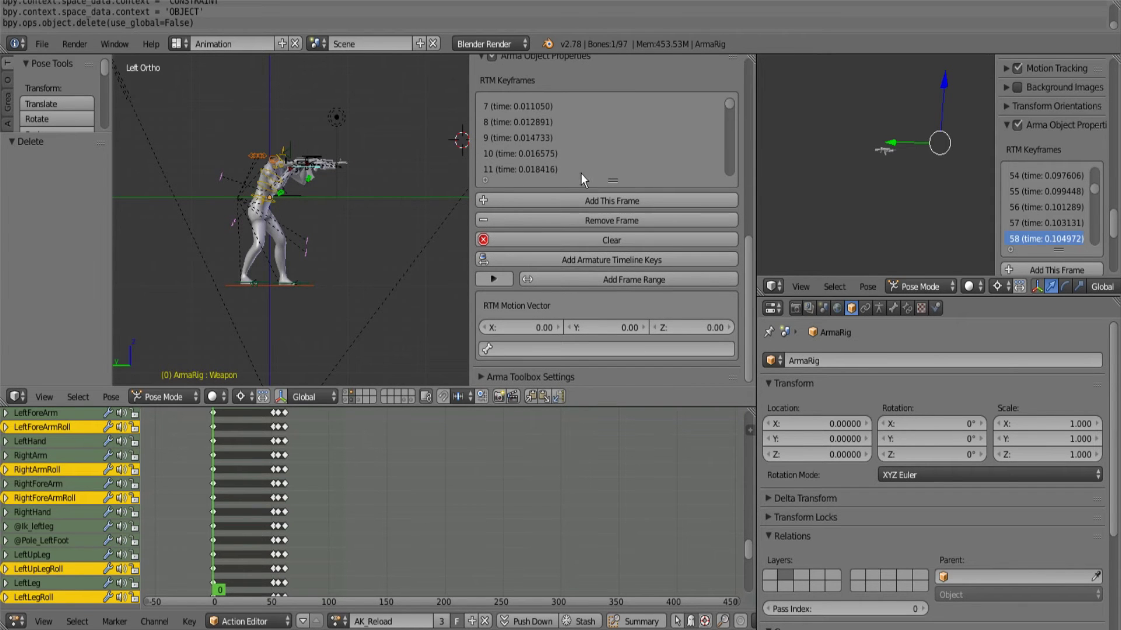
scroll(543, 140, up, 2)
scroll(576, 154, up, 1)
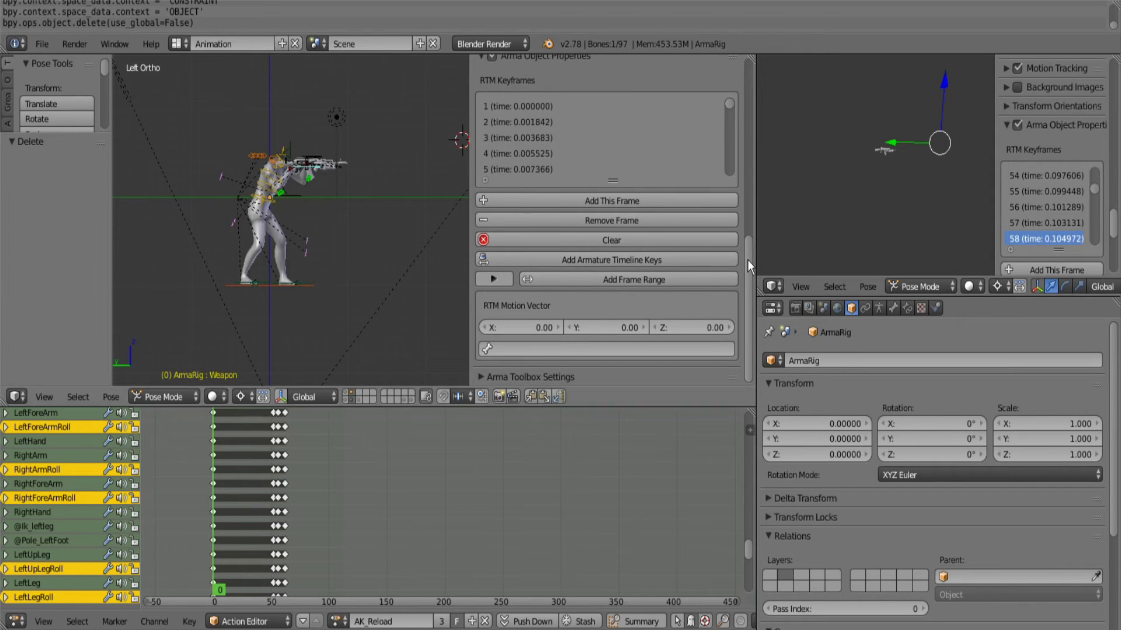
Step: Collapse the Arma Object Properties section and narrow the sidebar to give the 3D view more room
drag(748, 258, 721, 207)
click(482, 161)
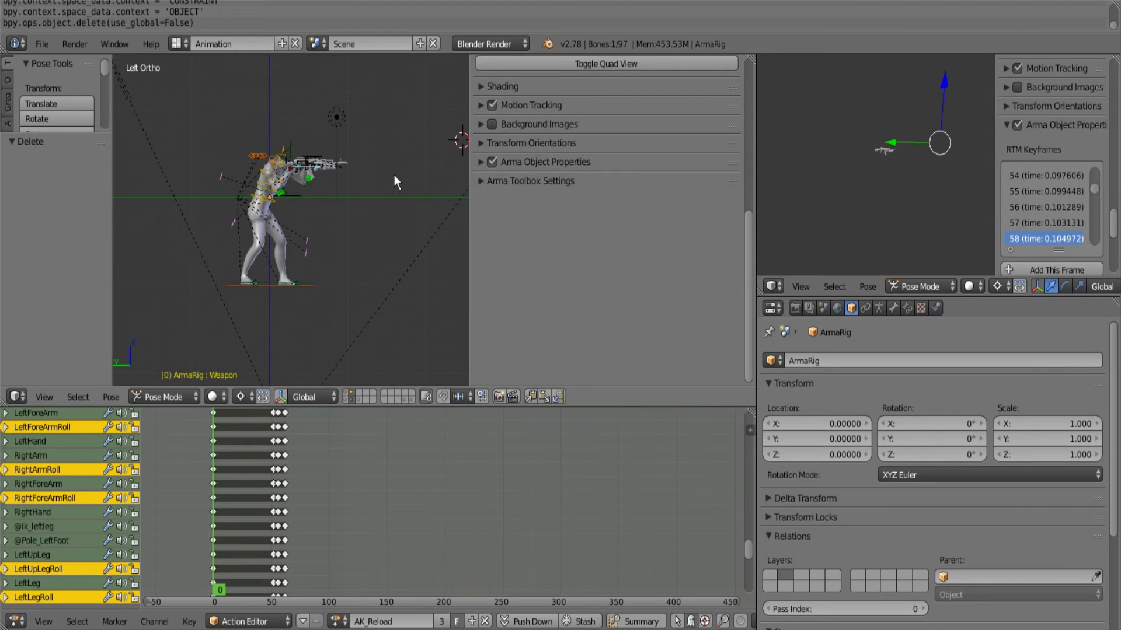
shift+scroll(393, 175, up, 4)
drag(472, 203, 693, 202)
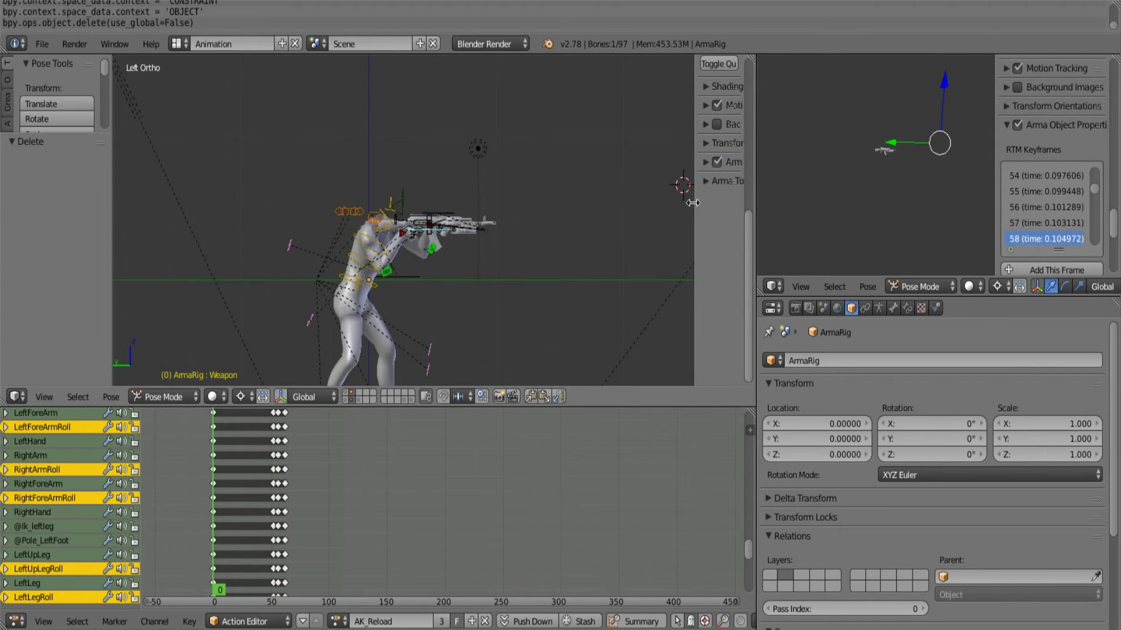
scroll(457, 234, up, 4)
scroll(461, 203, up, 4)
shift+scroll(460, 206, up, 4)
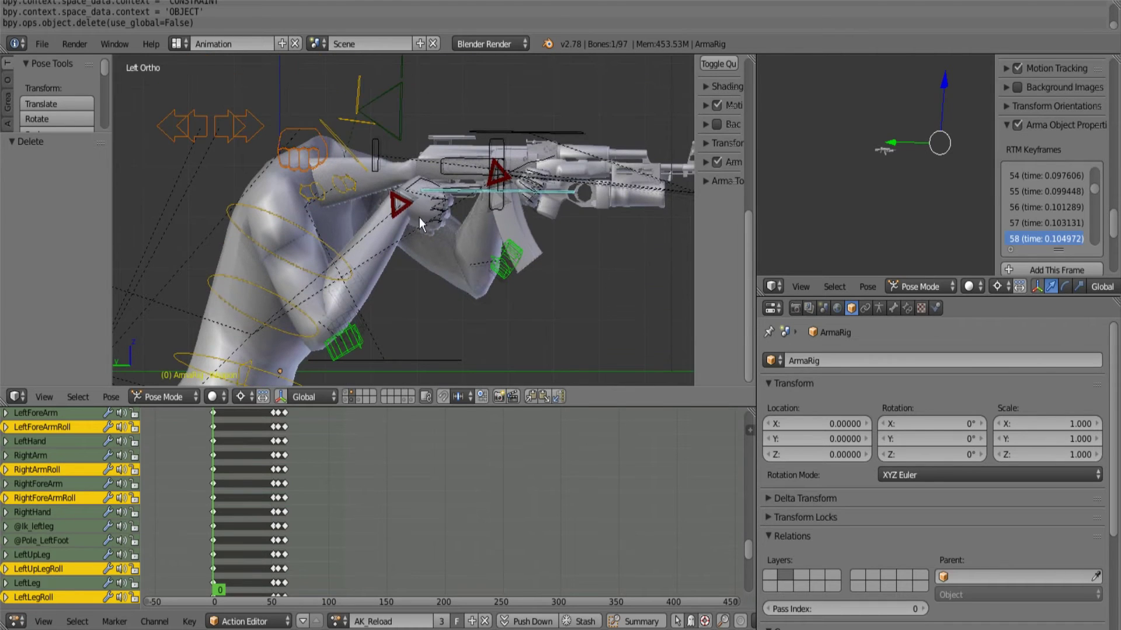
Step: Select both hand IK bones and try rotating and moving them away from the rifle
shift+right_click(492, 173)
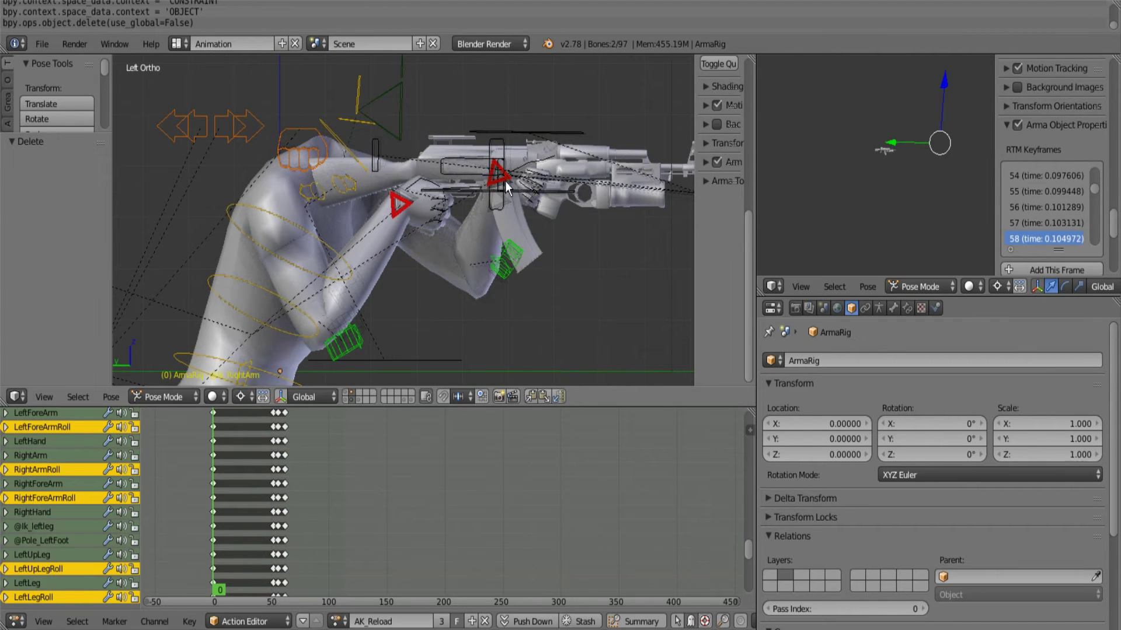
key(r)
key(Escape)
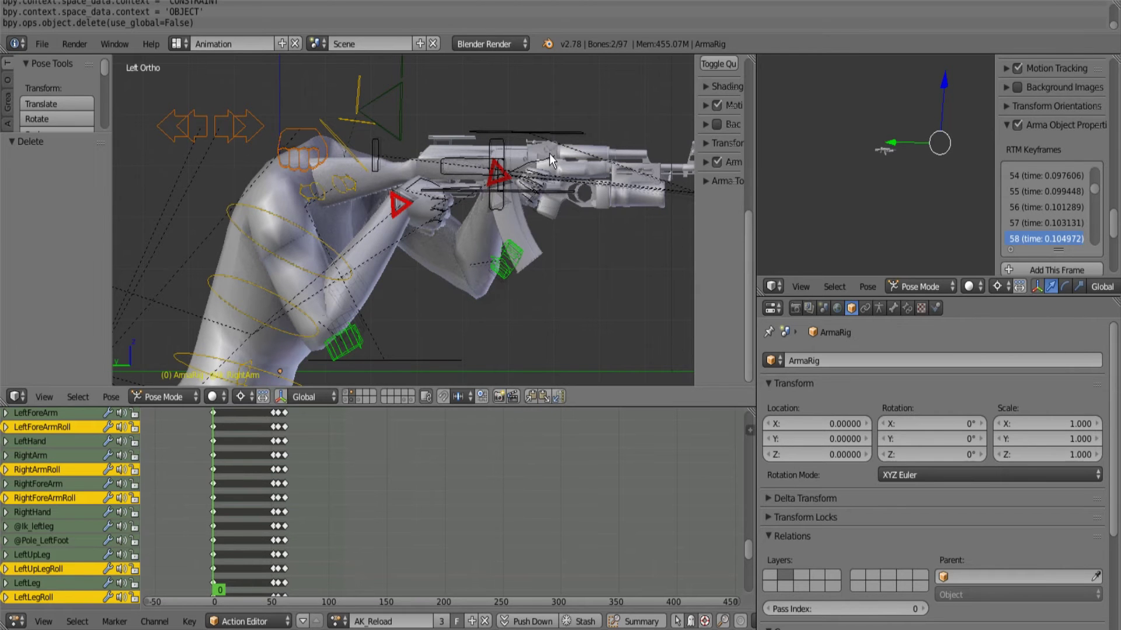
key(g)
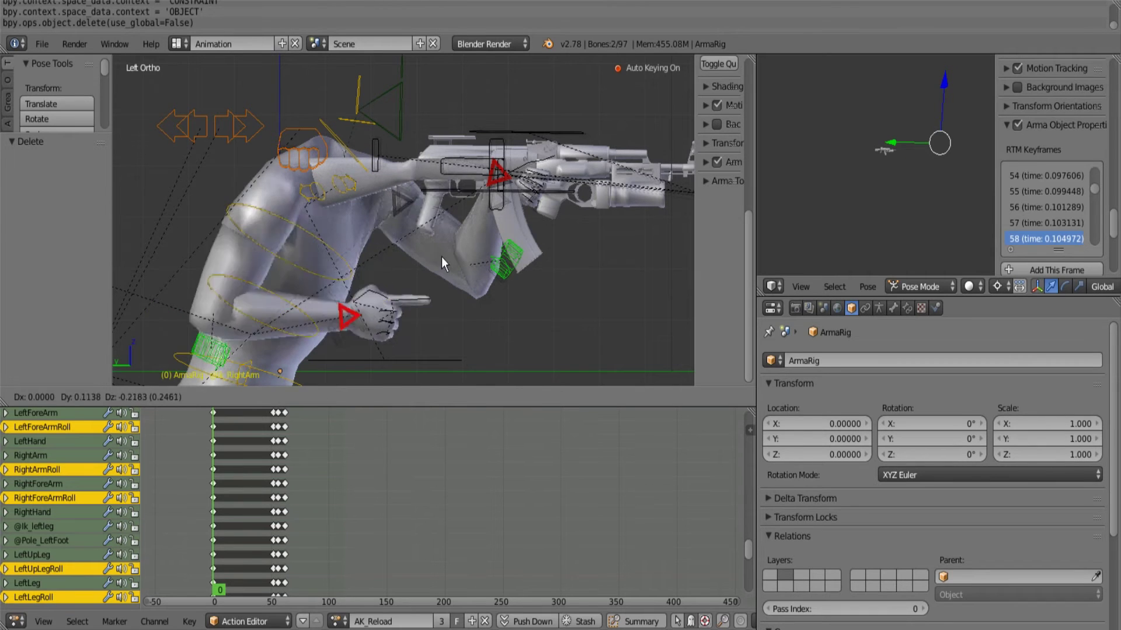
click(528, 176)
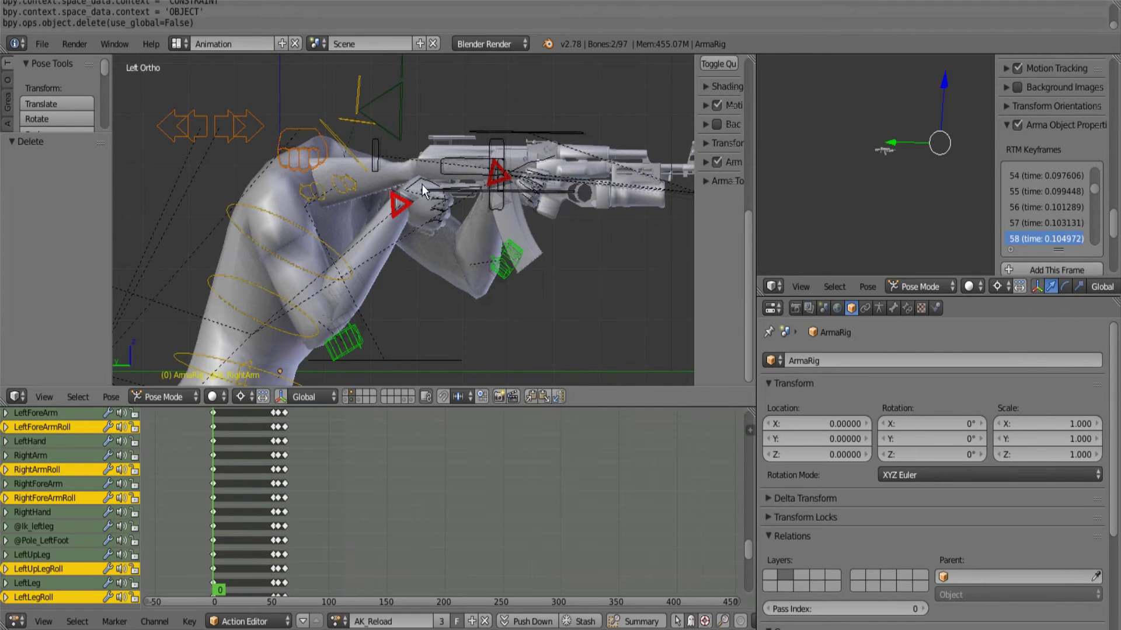
Step: Select the RightHandThumb1 bone and try to move it
scroll(422, 184, up, 5)
scroll(400, 210, down, 1)
right_click(428, 127)
key(g)
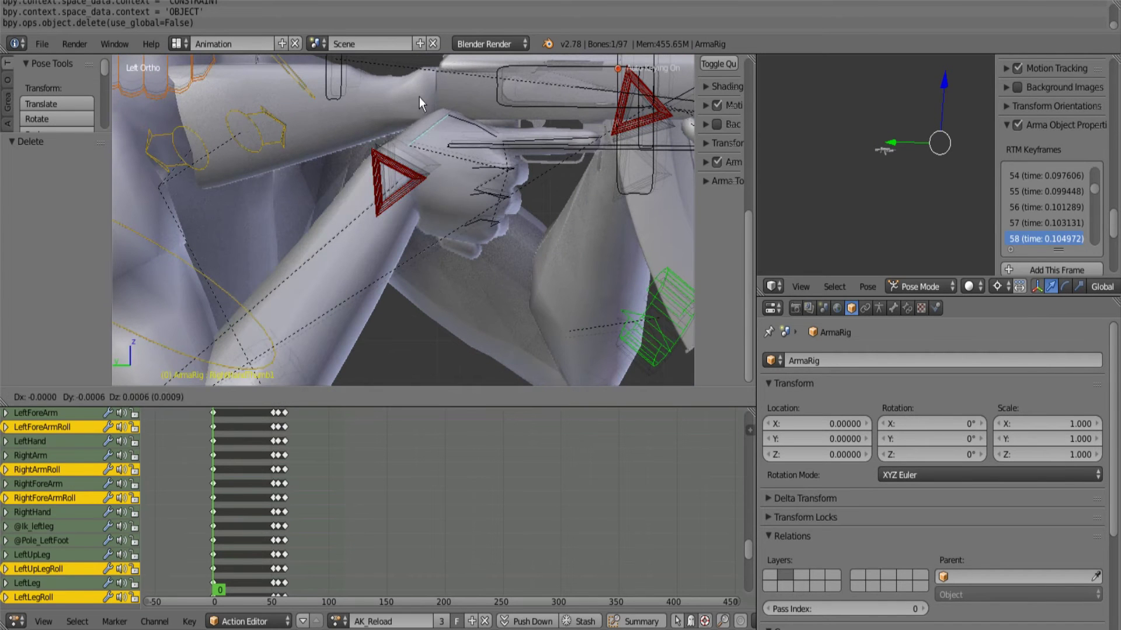
click(444, 119)
scroll(444, 153, down, 5)
scroll(423, 210, up, 2)
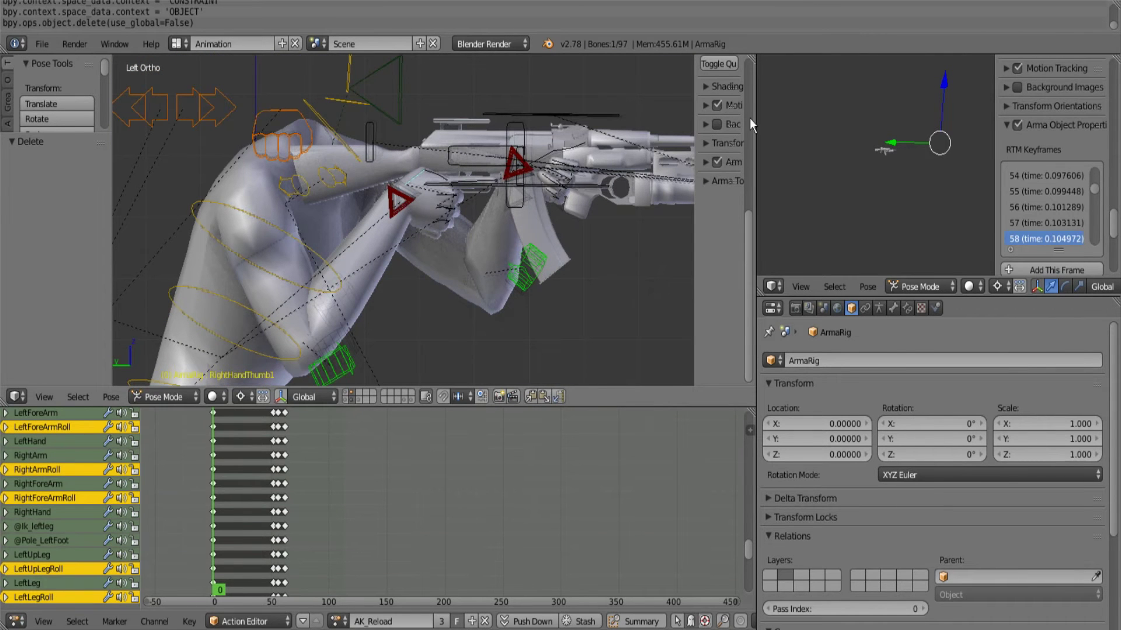
Step: Widen the sidebar, inspect the Shading options, and hide the sidebar
scroll(707, 183, up, 4)
drag(693, 196, 558, 197)
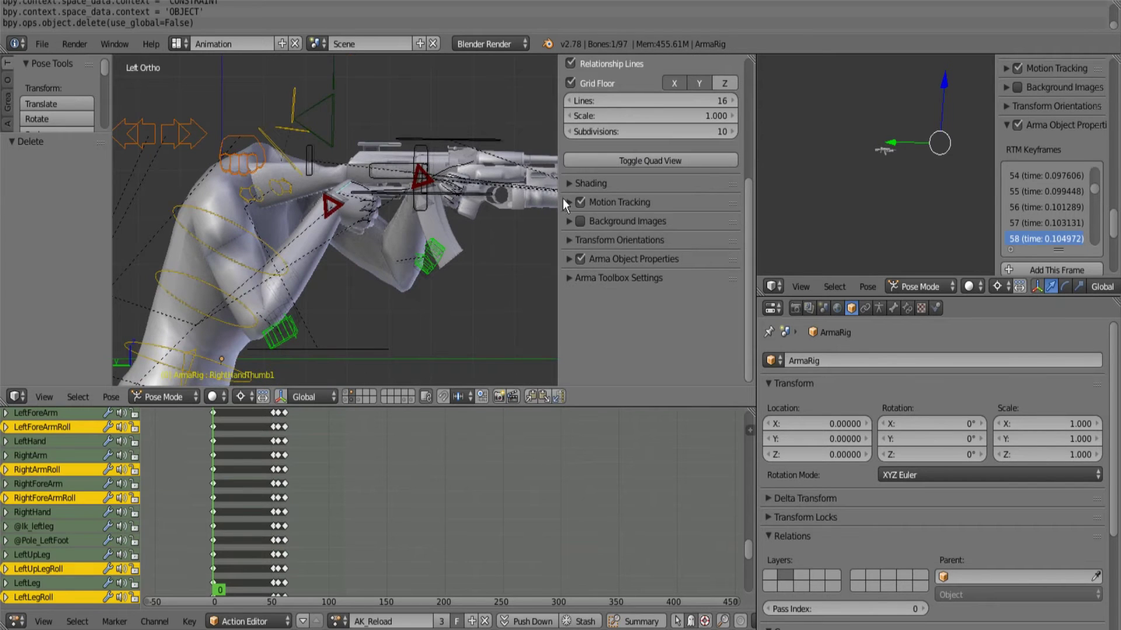
click(567, 182)
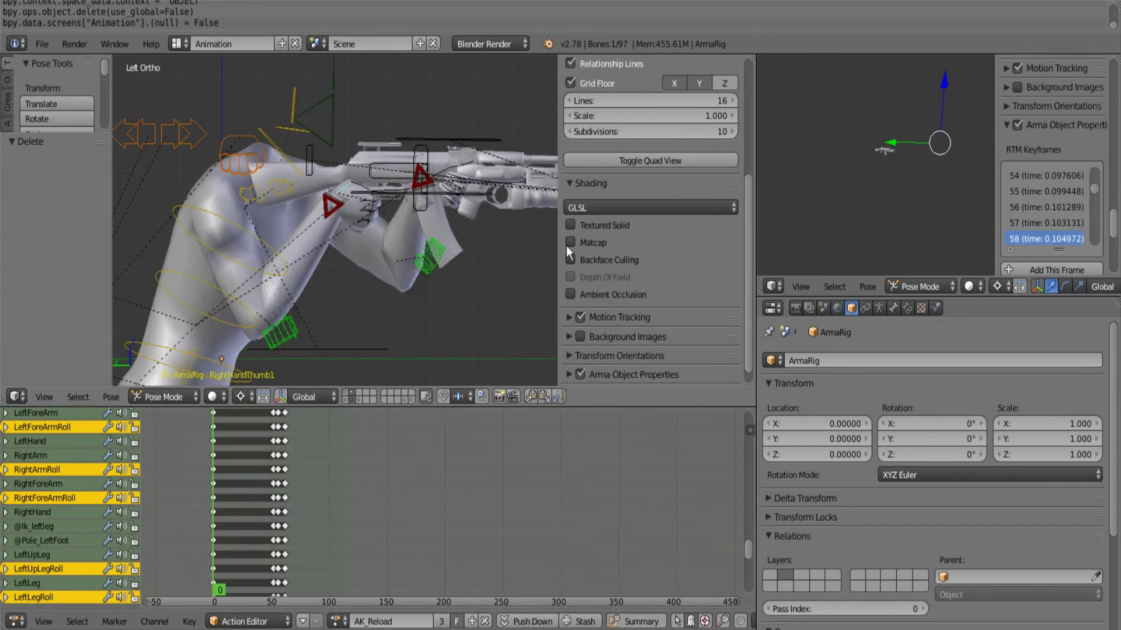
click(572, 186)
key(n)
Step: Try to move the right arm's IK bone below the rifle, and deselect all bones
scroll(498, 213, down, 4)
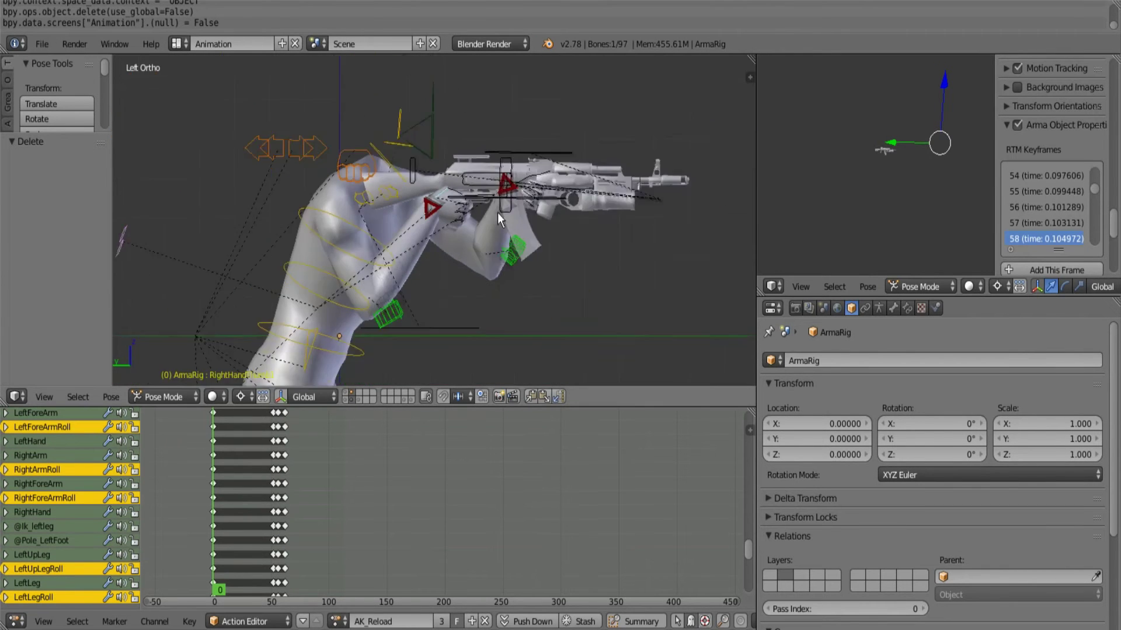
scroll(424, 207, up, 3)
right_click(444, 207)
right_click(437, 202)
key(g)
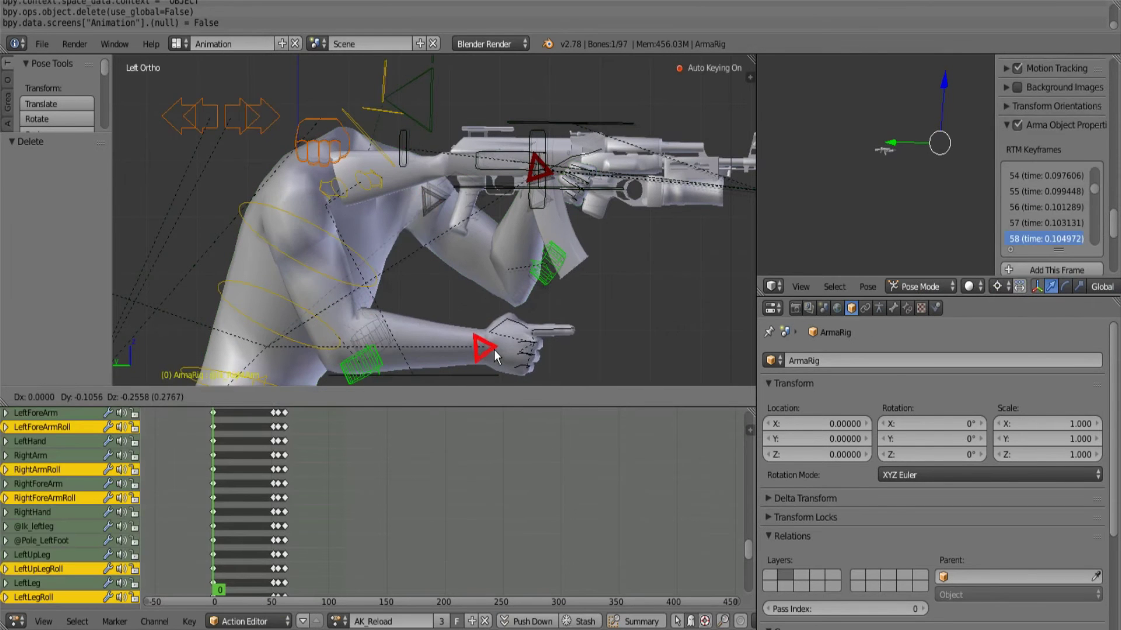
right_click(494, 349)
key(a)
Step: Reopen the main view's sidebar, expand Arma Object Properties, and clear the whole RTM keyframe list
scroll(491, 298, down, 2)
scroll(491, 297, up, 5)
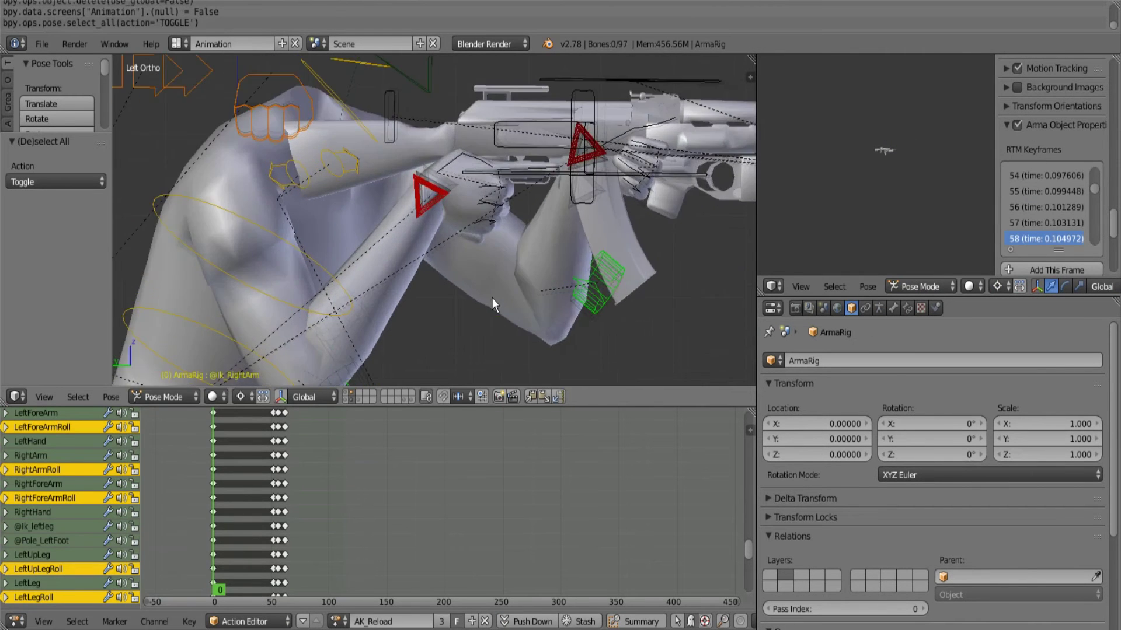
scroll(491, 297, down, 6)
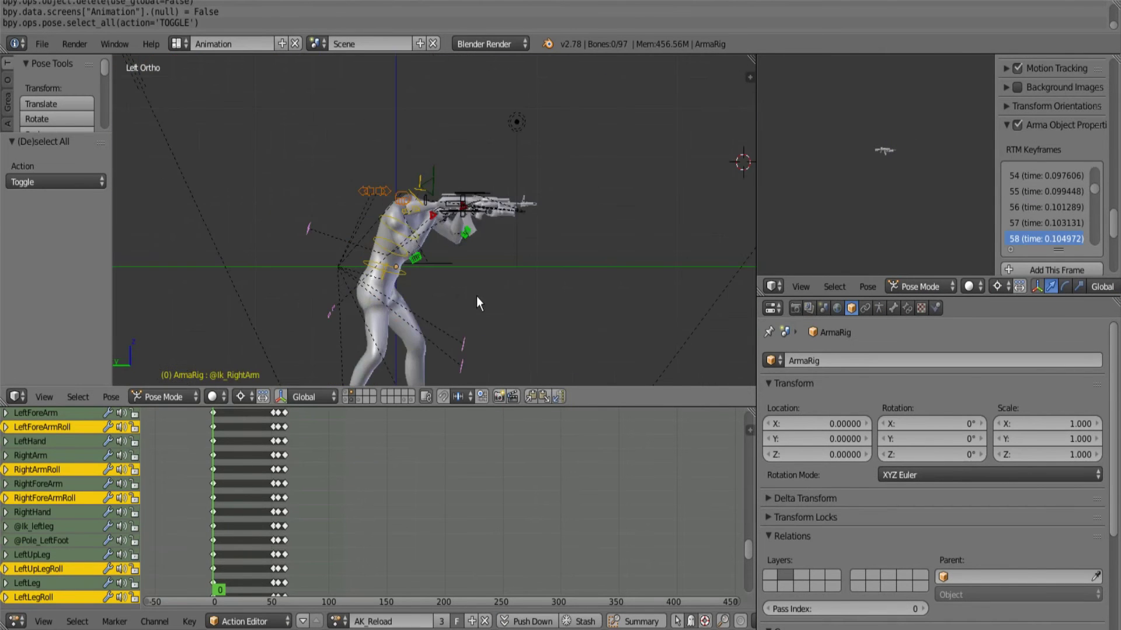
click(751, 79)
click(561, 260)
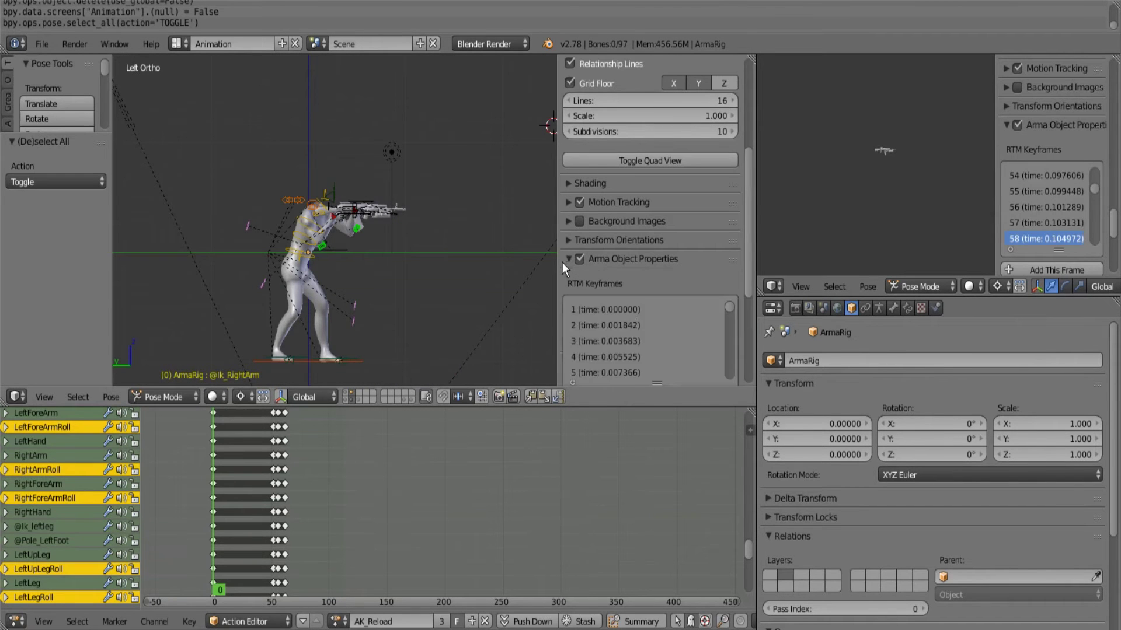
drag(746, 264, 753, 360)
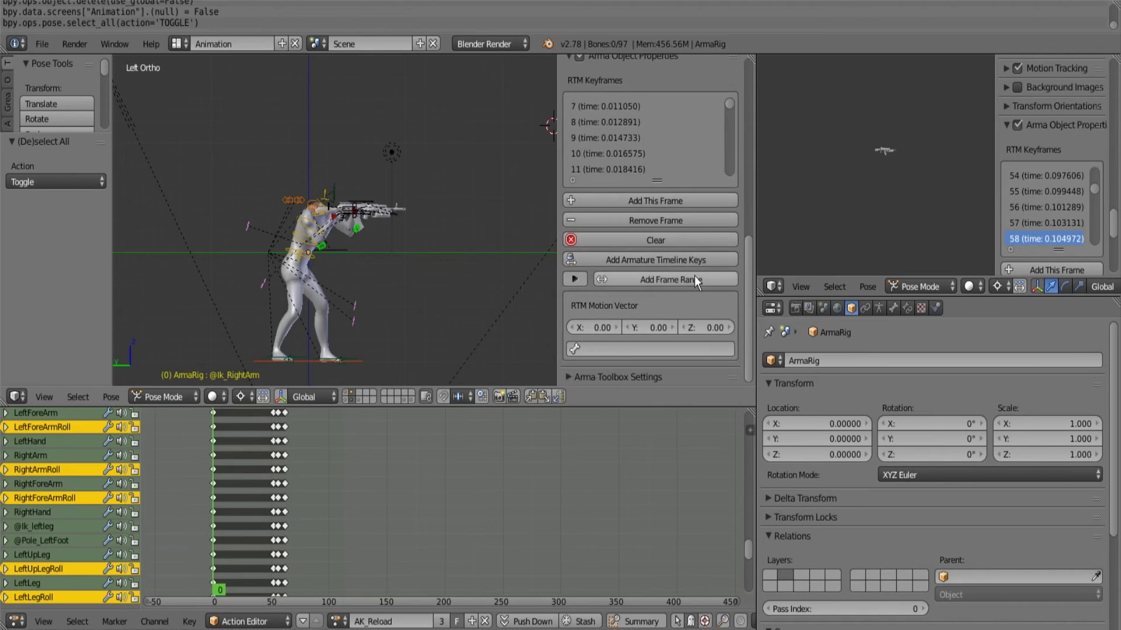
click(673, 244)
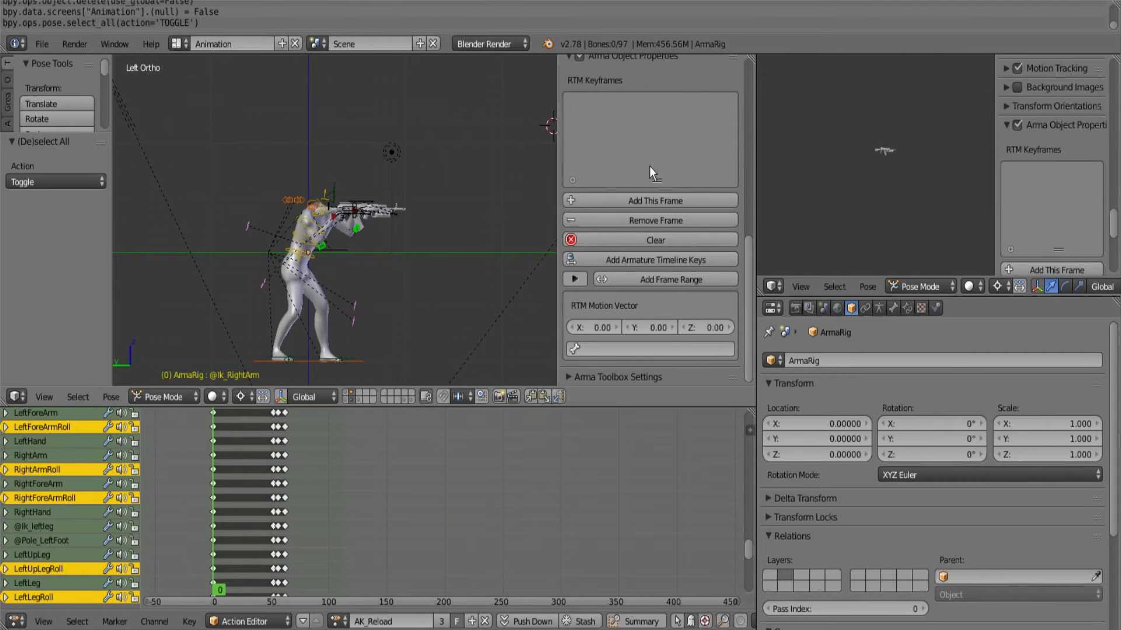
Step: Add frames 0 and 1 to the RTM keyframe list and clear the list again
click(664, 199)
key(Right)
click(643, 203)
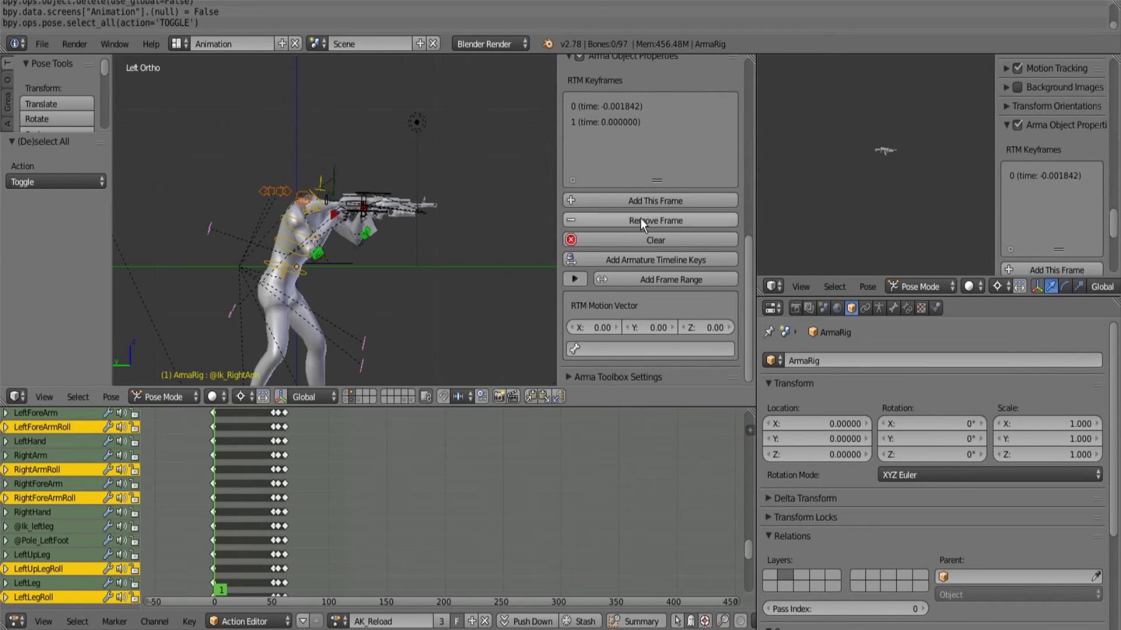
click(648, 239)
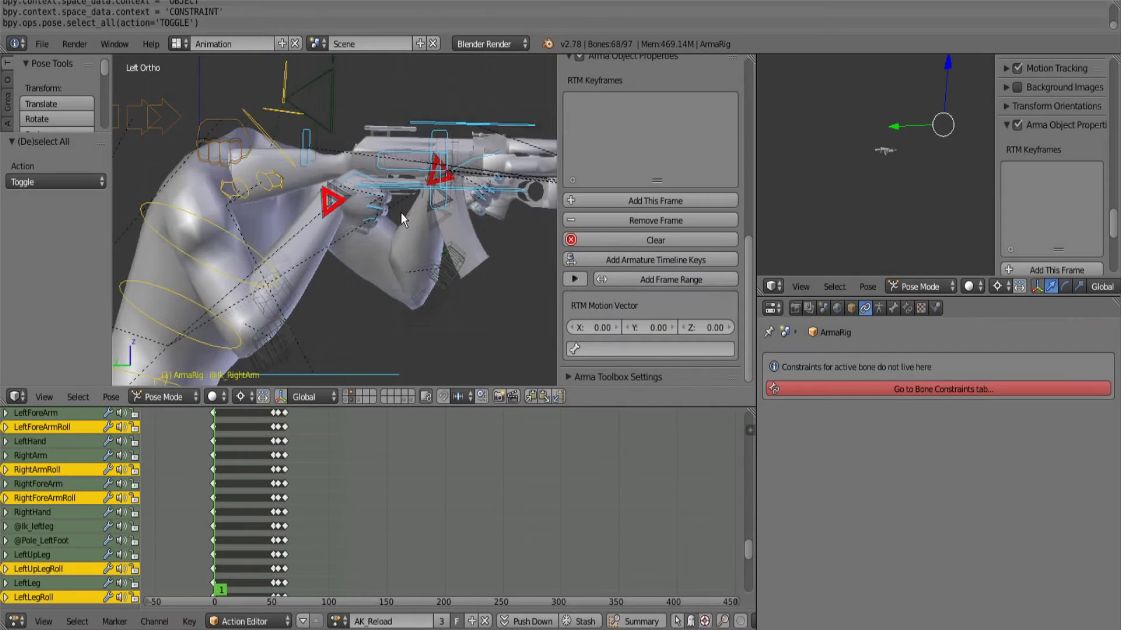
Step: Select only the Weapon bone on the armature
scroll(399, 213, down, 4)
right_click(377, 211)
scroll(385, 209, up, 3)
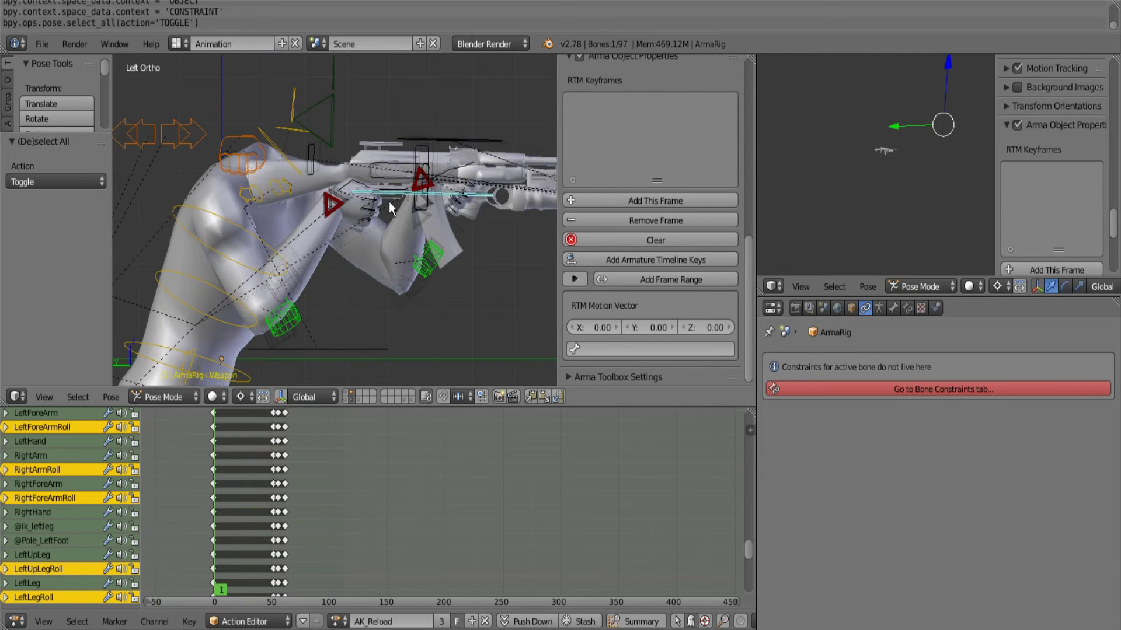
Step: Select the Camera object and look through it as the active camera in the small 3D view
scroll(894, 147, up, 2)
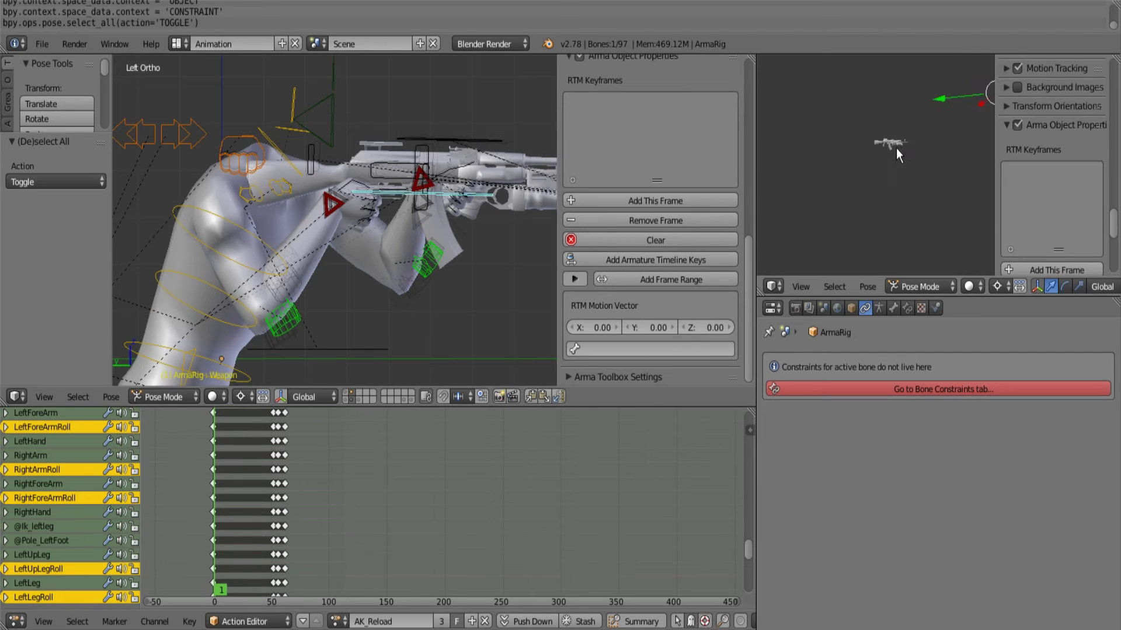
right_click(889, 145)
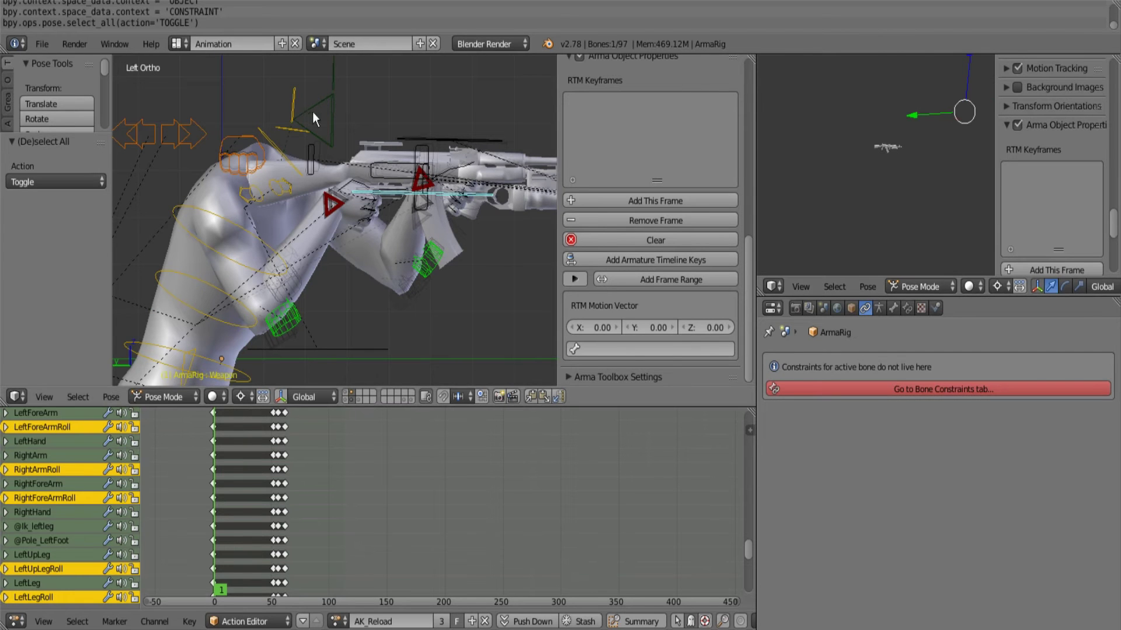
key(ctrl+KP_0)
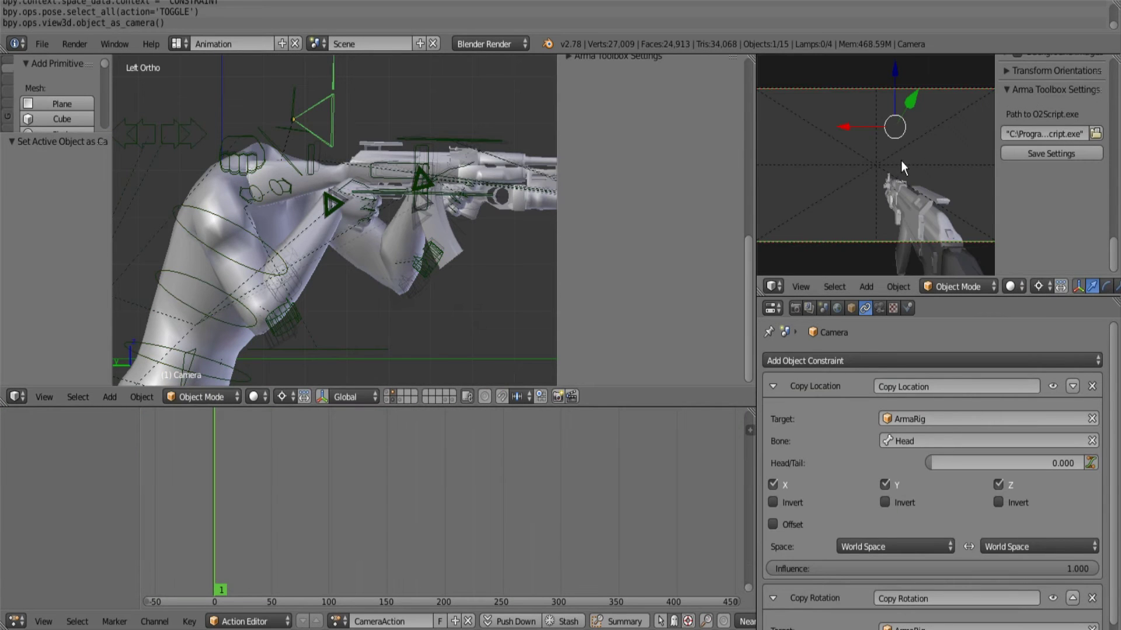
scroll(903, 210, down, 2)
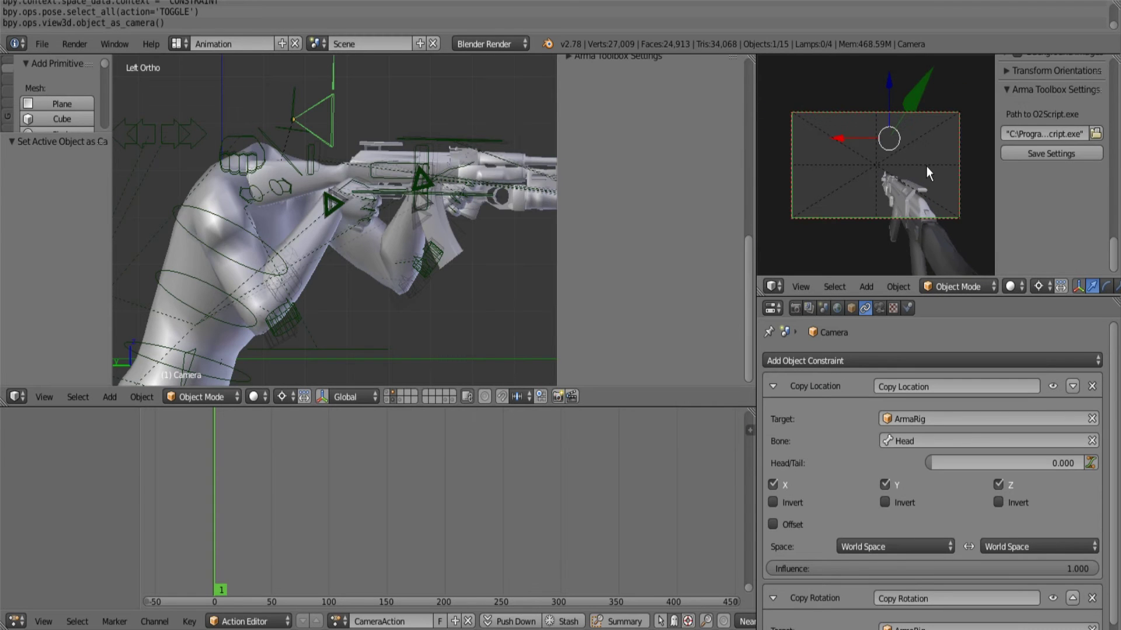
Step: Try to reveal the scene's hidden objects
key(alt+h)
key(ctrl+z)
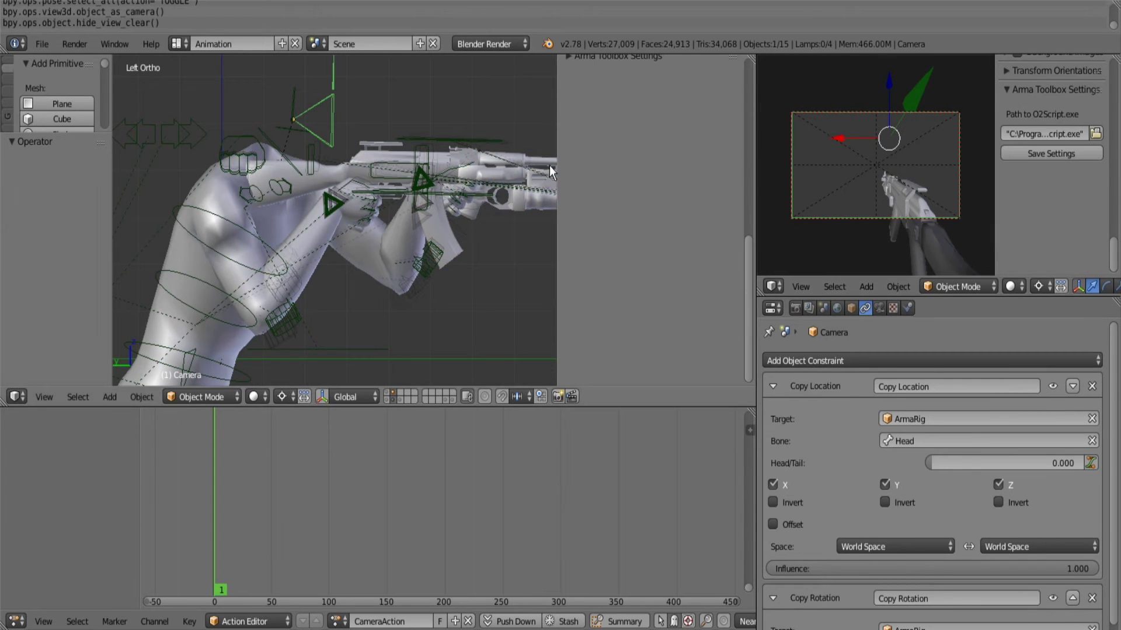
scroll(1072, 288, down, 6)
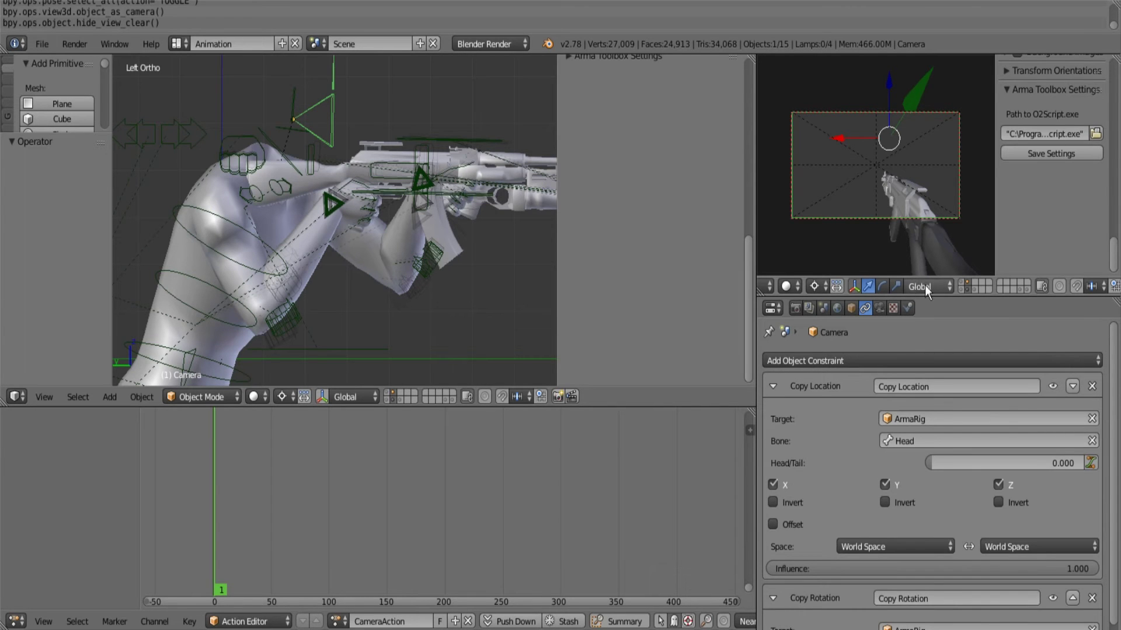
scroll(913, 223, up, 2)
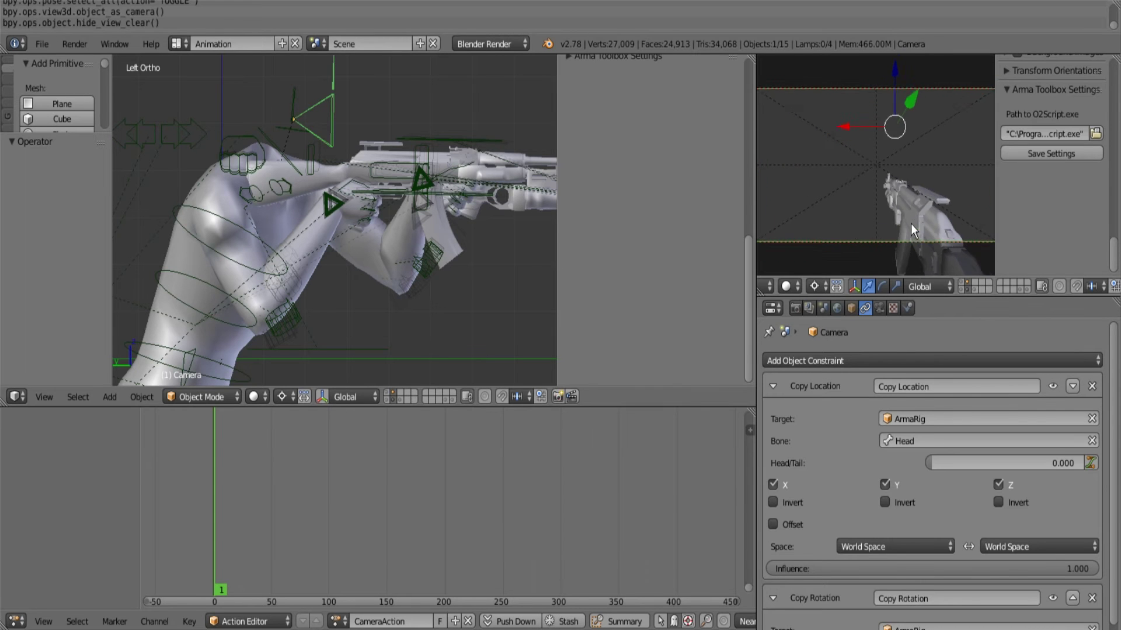
Step: Reselect the ArmaRig armature by picking only its right arm IK bone at the wrist
right_click(325, 220)
right_click(303, 225)
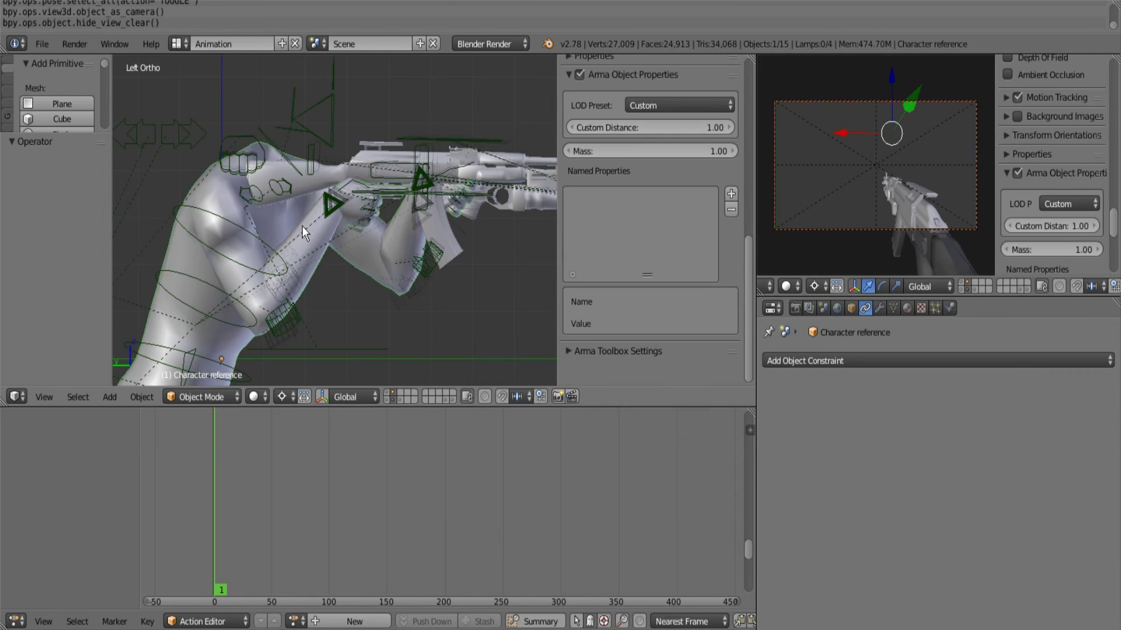
scroll(350, 251, up, 1)
scroll(354, 199, up, 1)
right_click(352, 197)
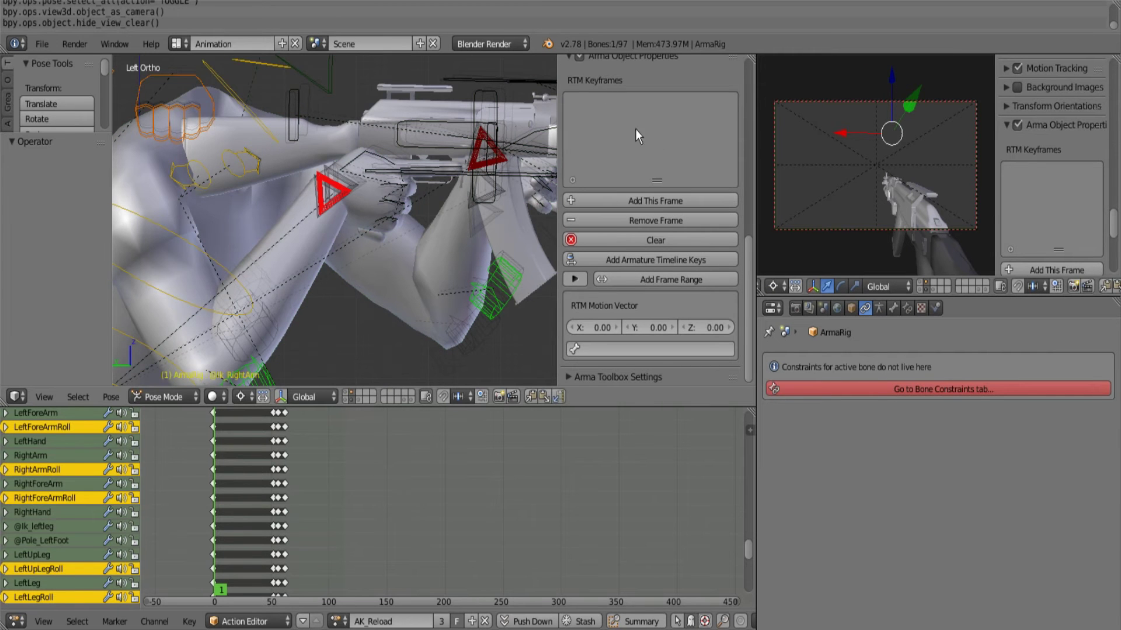
scroll(432, 138, down, 5)
scroll(429, 143, up, 5)
shift+middle_drag(399, 198, 330, 250)
scroll(409, 242, up, 1)
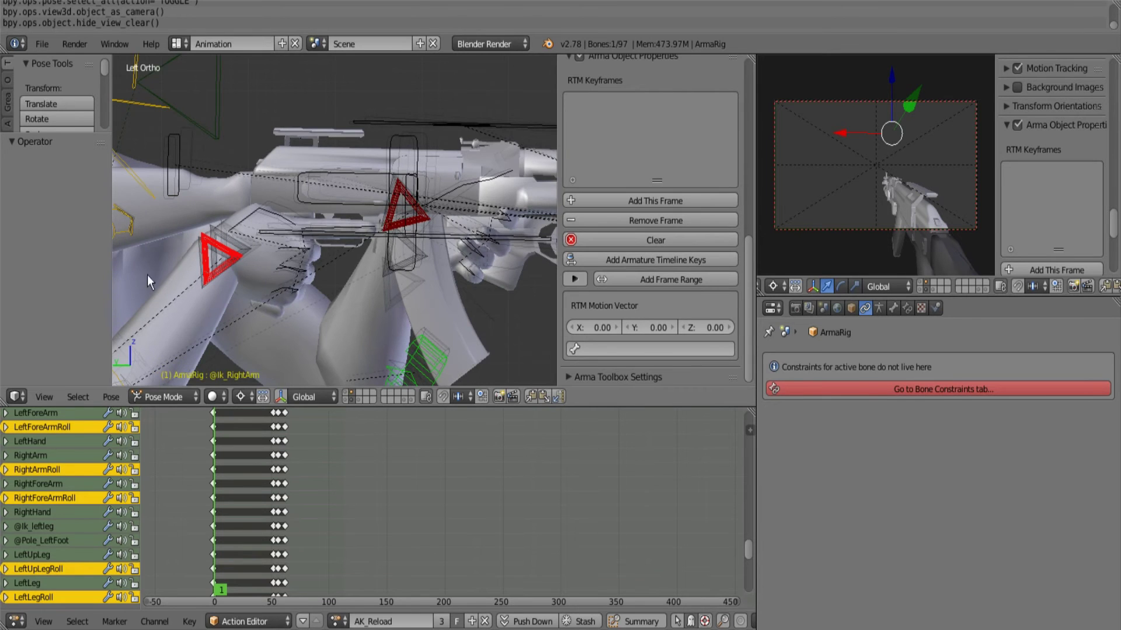
Step: Examine the whole rigged character and its rifle-holding pose from the front and both sides
scroll(393, 195, down, 4)
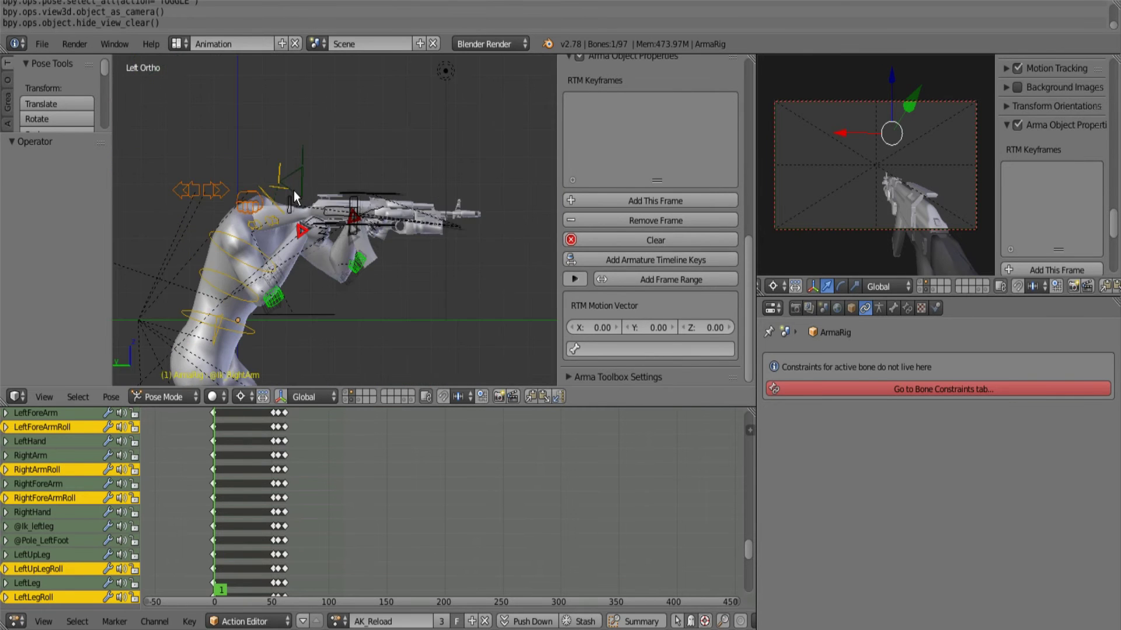
shift+scroll(293, 191, down, 2)
key(KP_6)
key(KP_6)
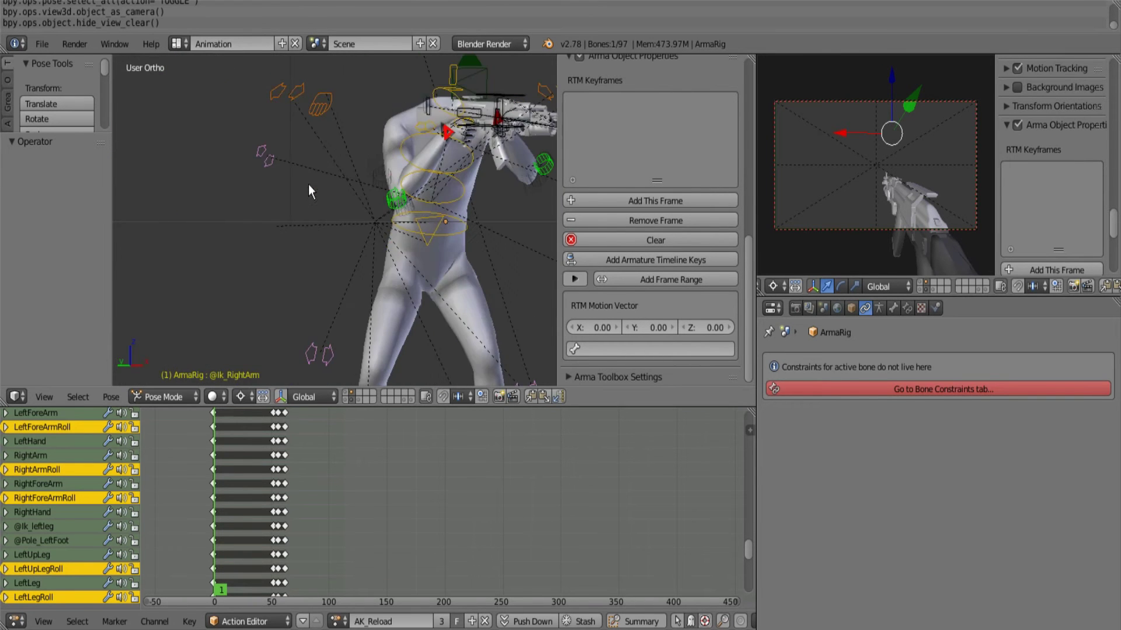
key(KP_6)
ctrl+scroll(368, 170, up, 9)
shift+scroll(371, 181, up, 3)
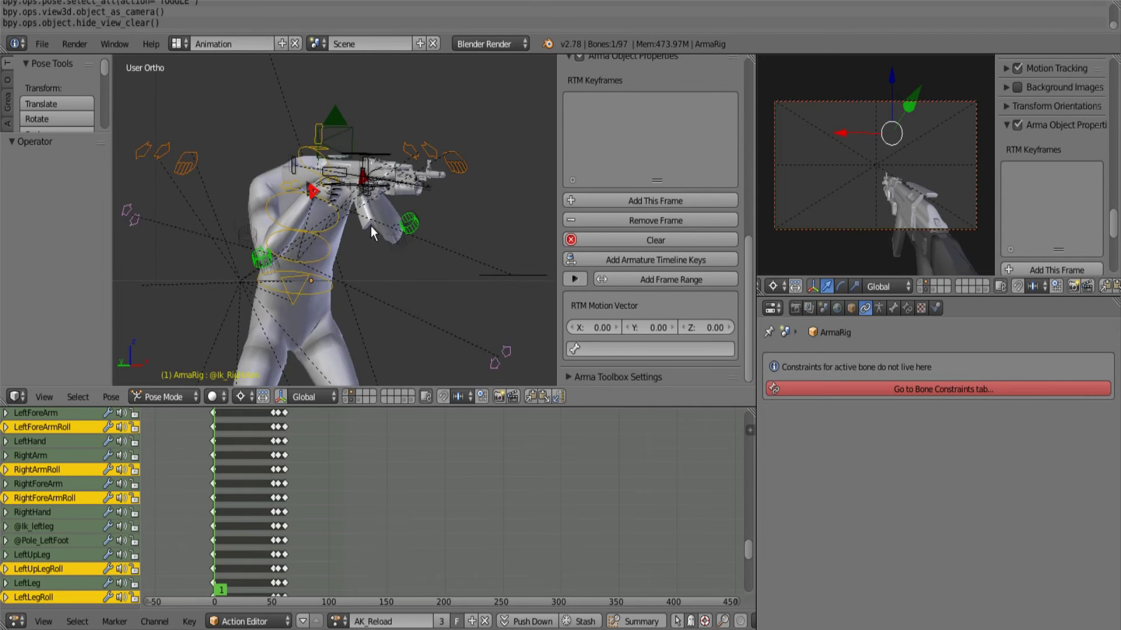
ctrl+alt+scroll(369, 228, down, 6)
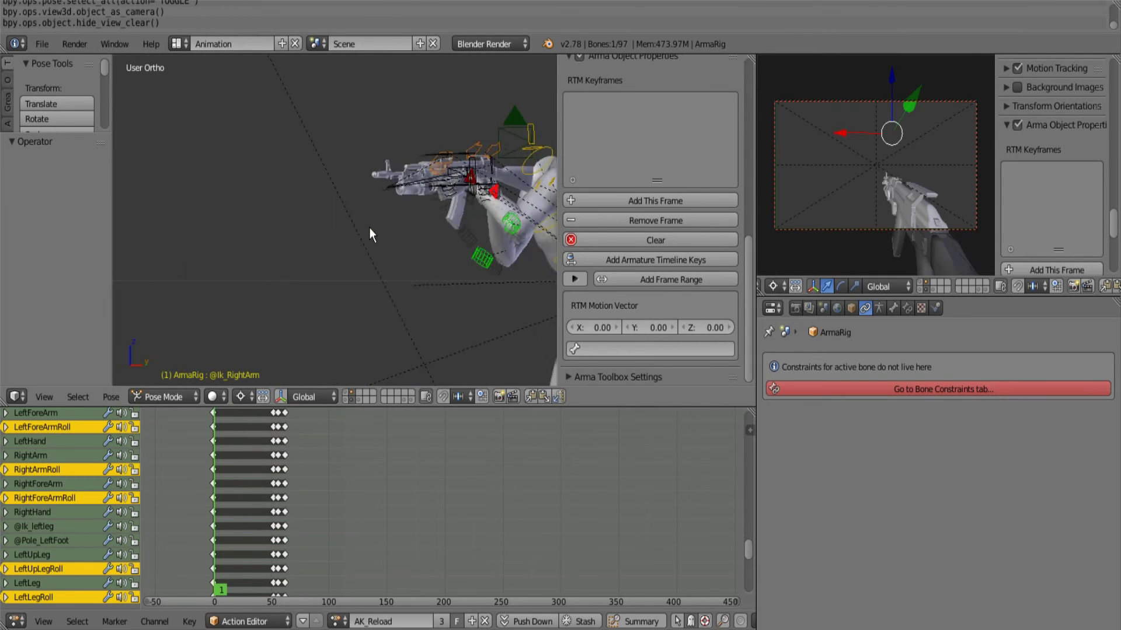
ctrl+alt+scroll(371, 234, down, 3)
ctrl+alt+scroll(370, 232, down, 7)
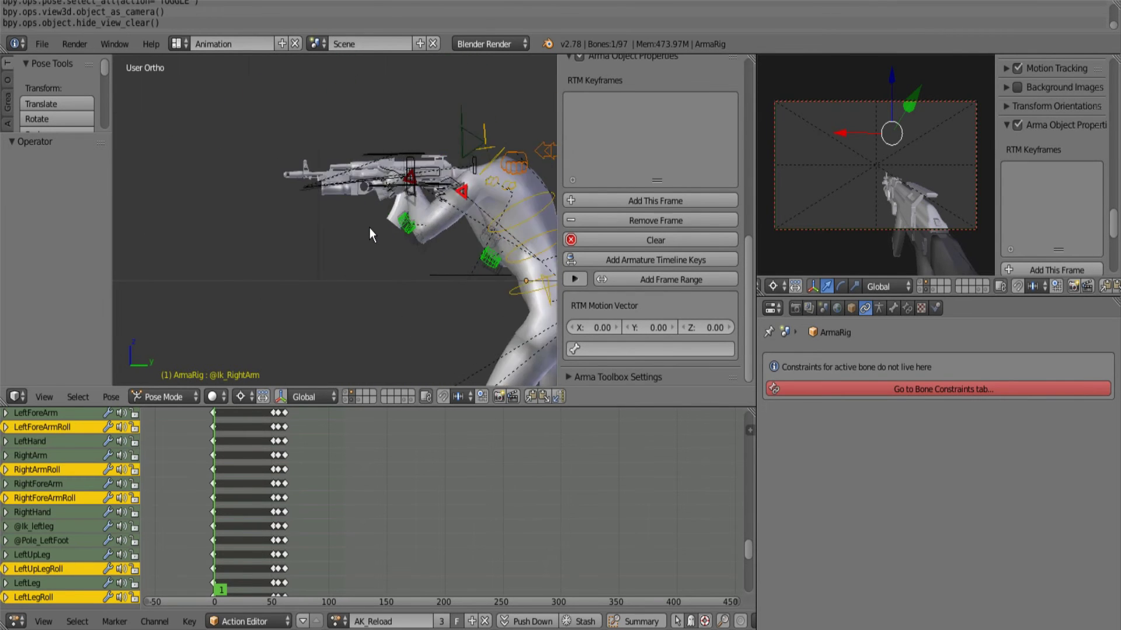
ctrl+alt+scroll(370, 228, down, 6)
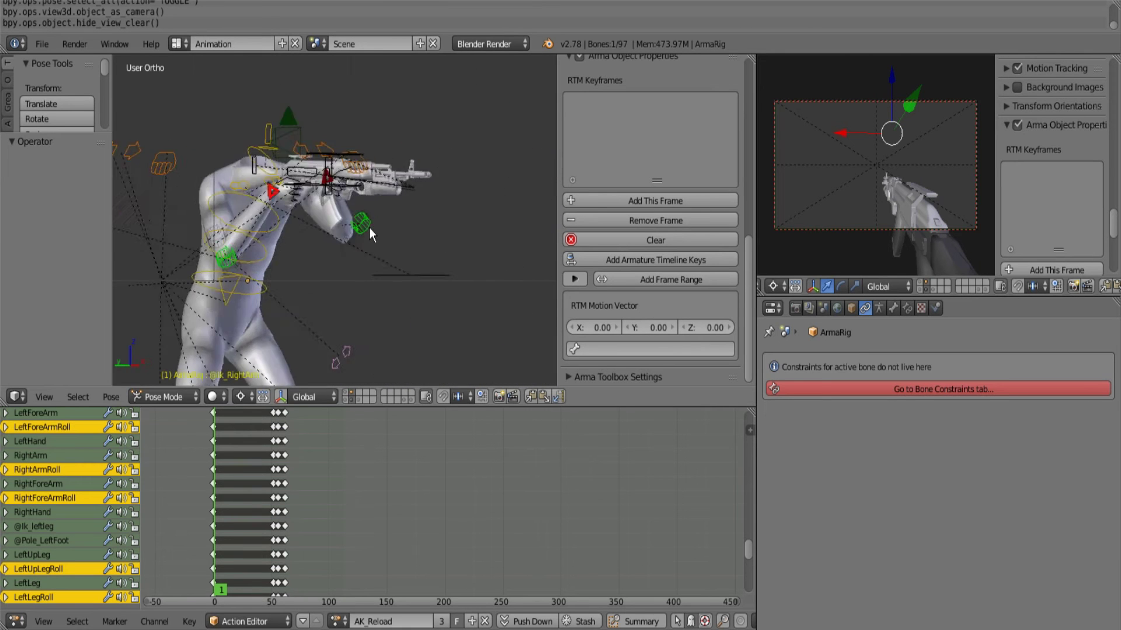
ctrl+alt+scroll(365, 226, down, 1)
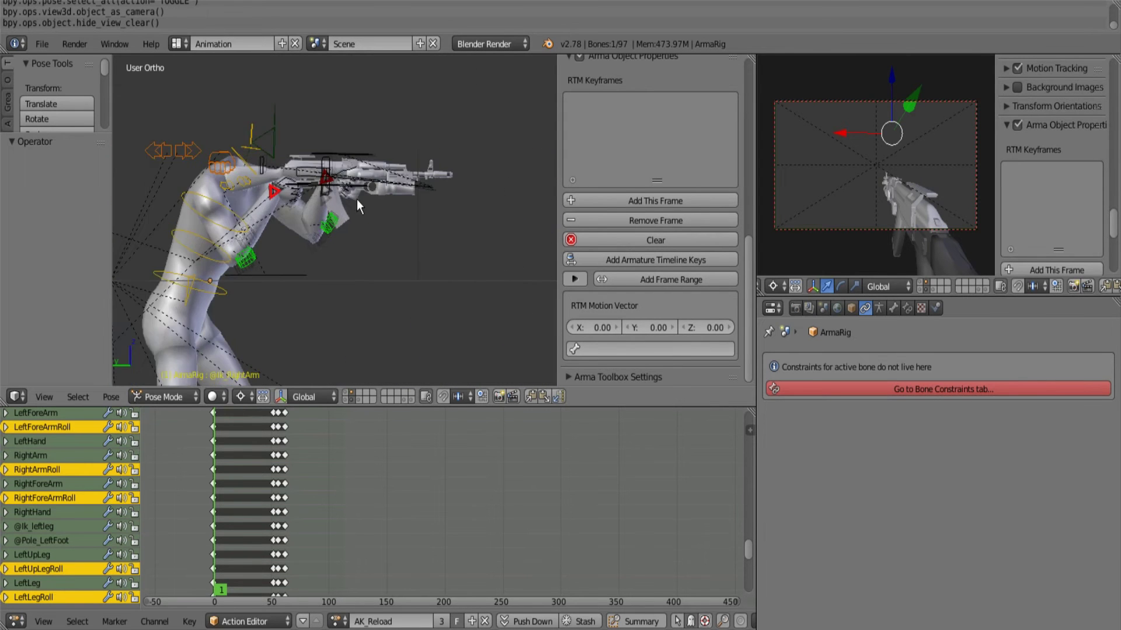
scroll(356, 199, up, 3)
scroll(356, 201, down, 1)
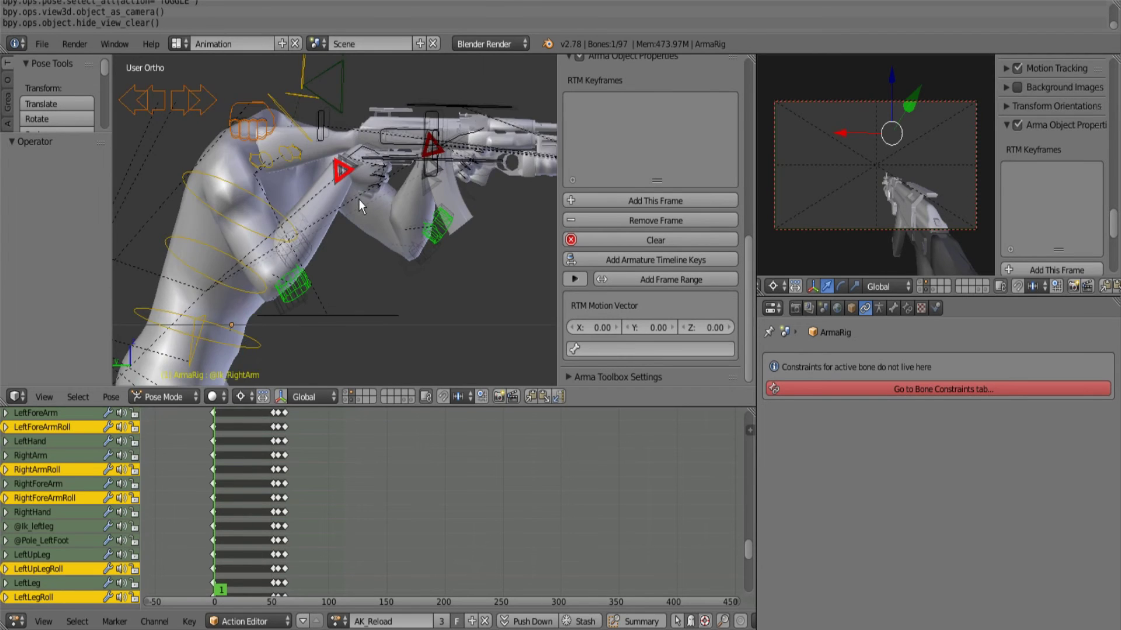
scroll(358, 199, down, 2)
scroll(358, 199, down, 1)
scroll(360, 205, down, 2)
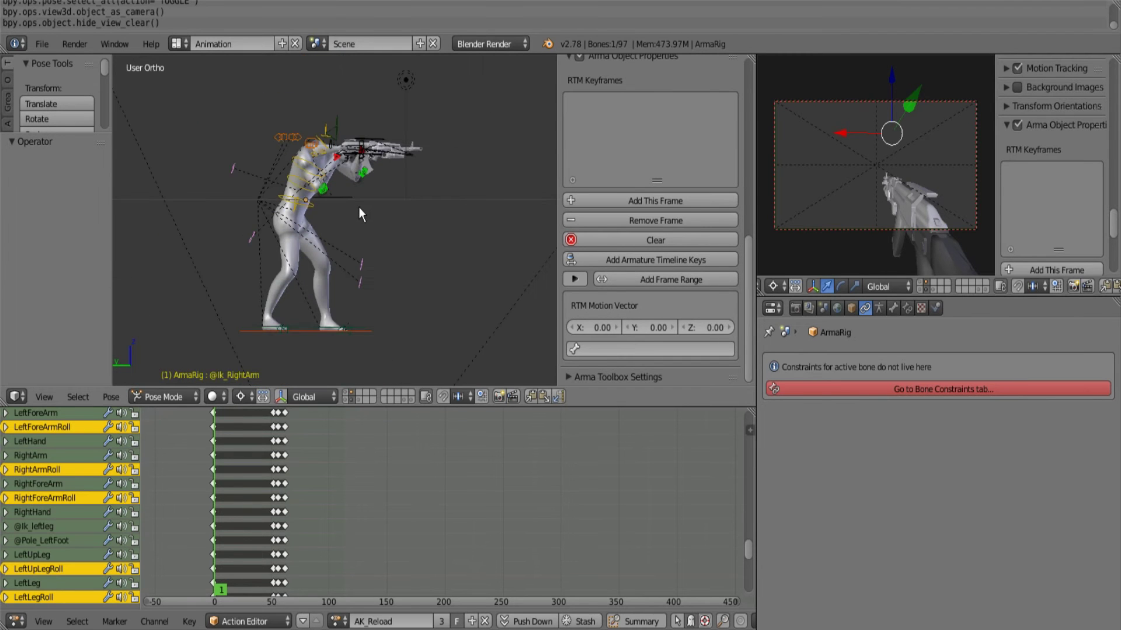
shift+scroll(412, 163, up, 2)
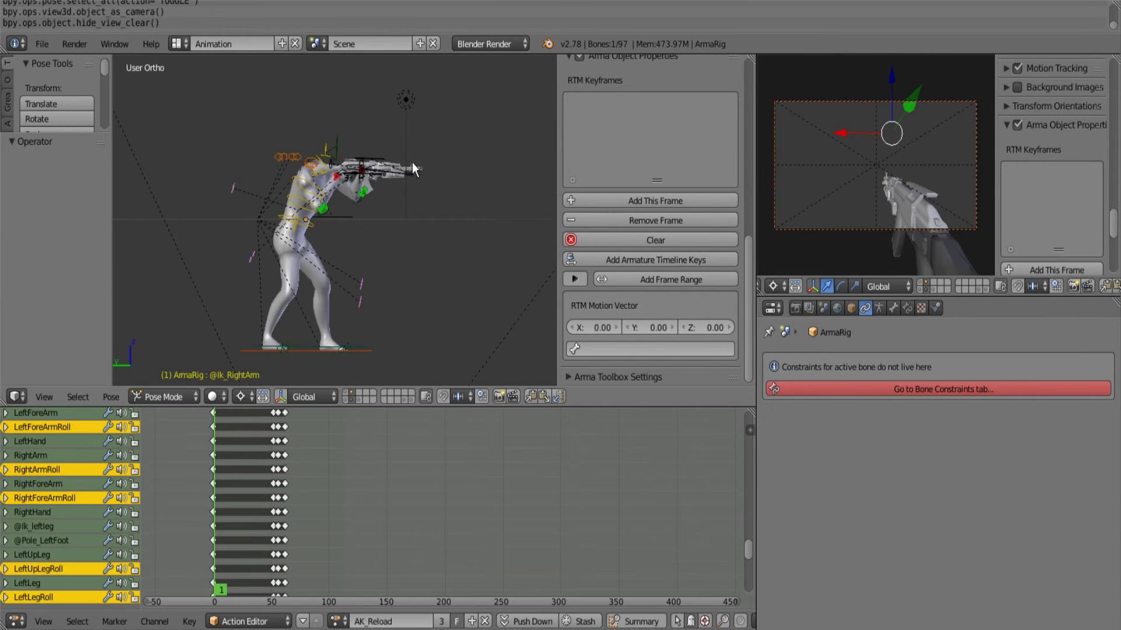
Step: Select the Weapon bone along the rifle, and switch the selection to the right arm's IK bone
scroll(420, 199, up, 7)
shift+scroll(420, 195, up, 2)
scroll(417, 196, down, 2)
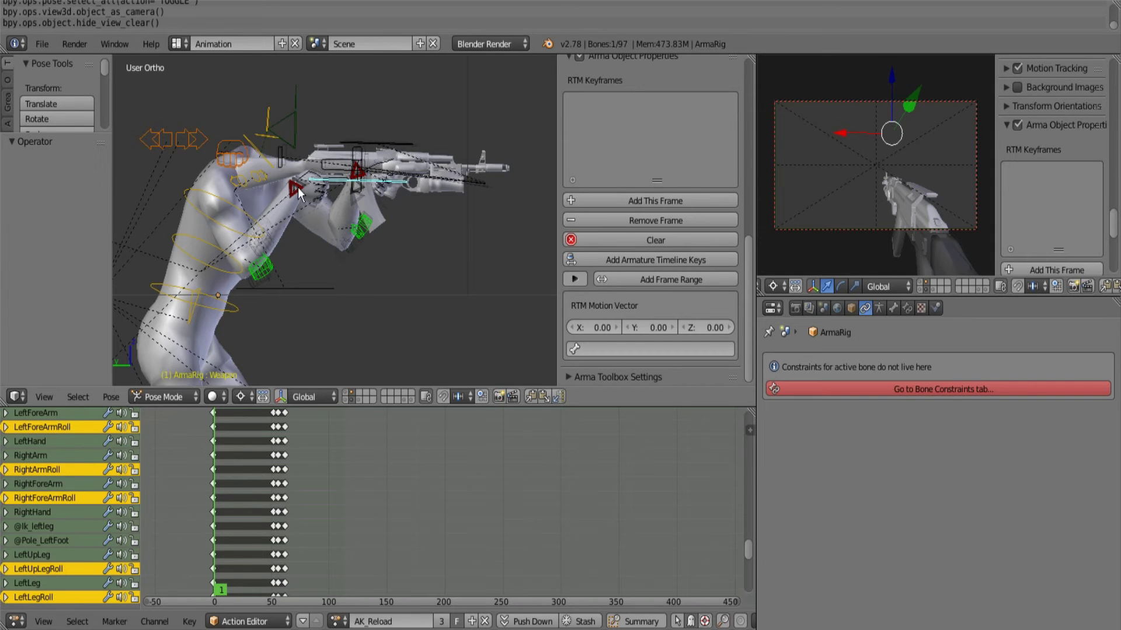
scroll(299, 192, up, 2)
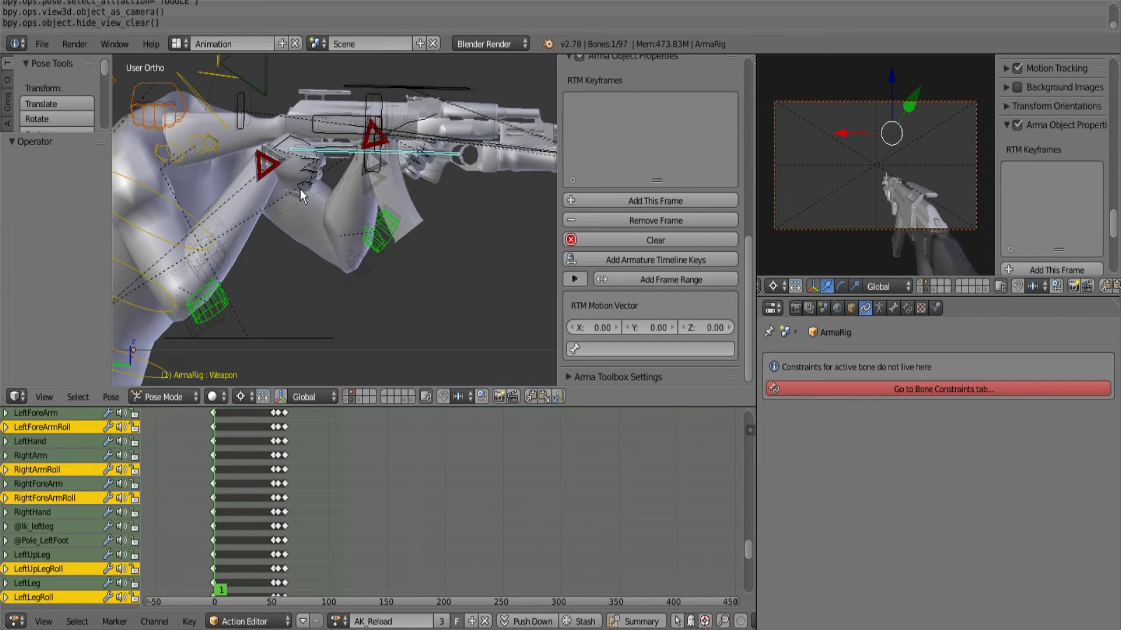
right_click(274, 160)
Step: Examine the hands, the magazine and the IK bones around the rifle from several angles and up close
key(KP_6)
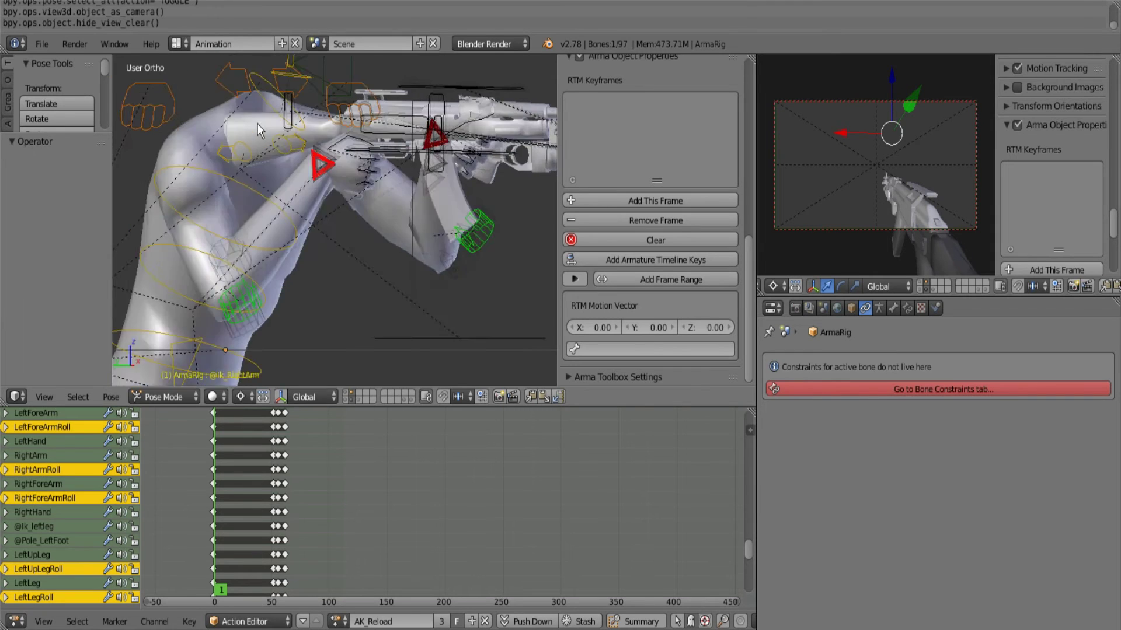
key(KP_4)
key(KP_4)
key(KP_4)
key(KP_4)
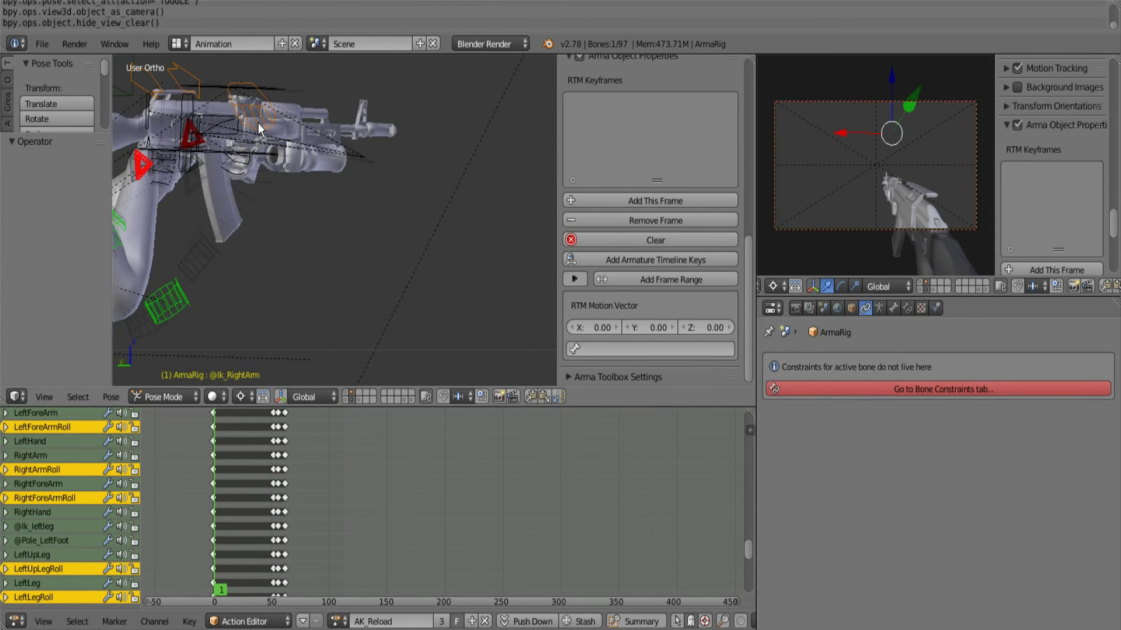
key(KP_4)
key(KP_4)
key(KP_4)
key(KP_4)
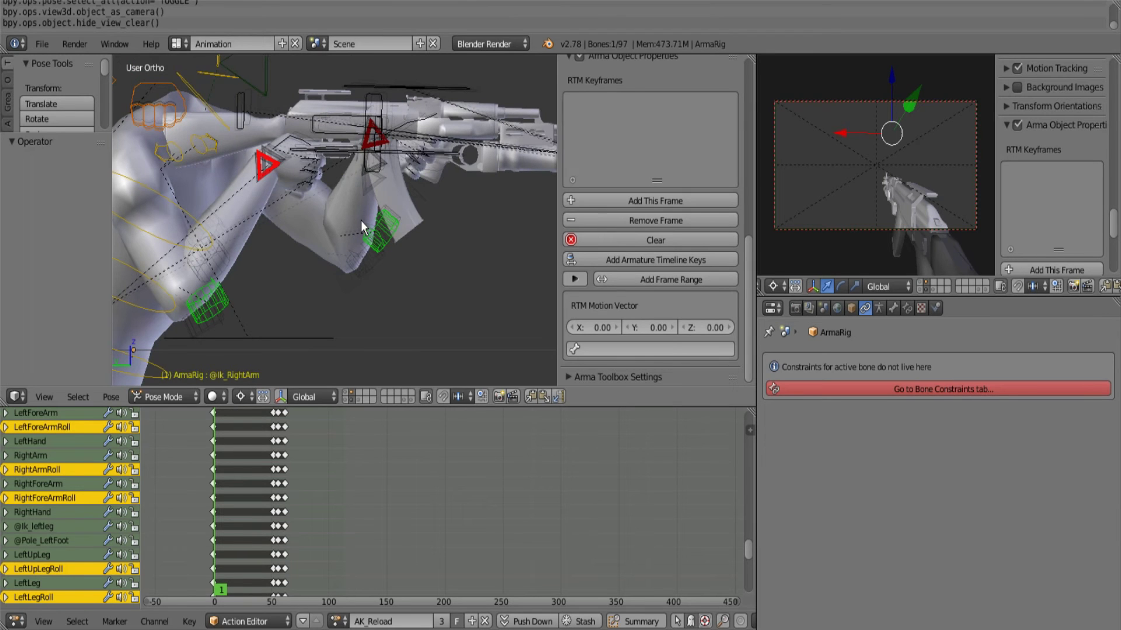
key(KP_8)
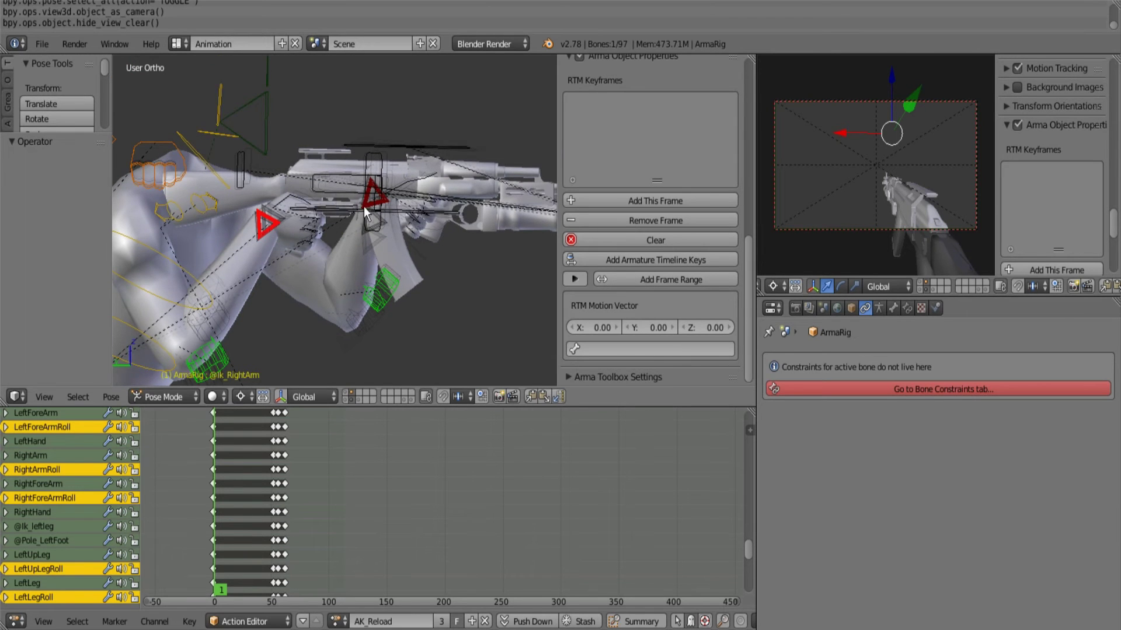
scroll(389, 204, up, 3)
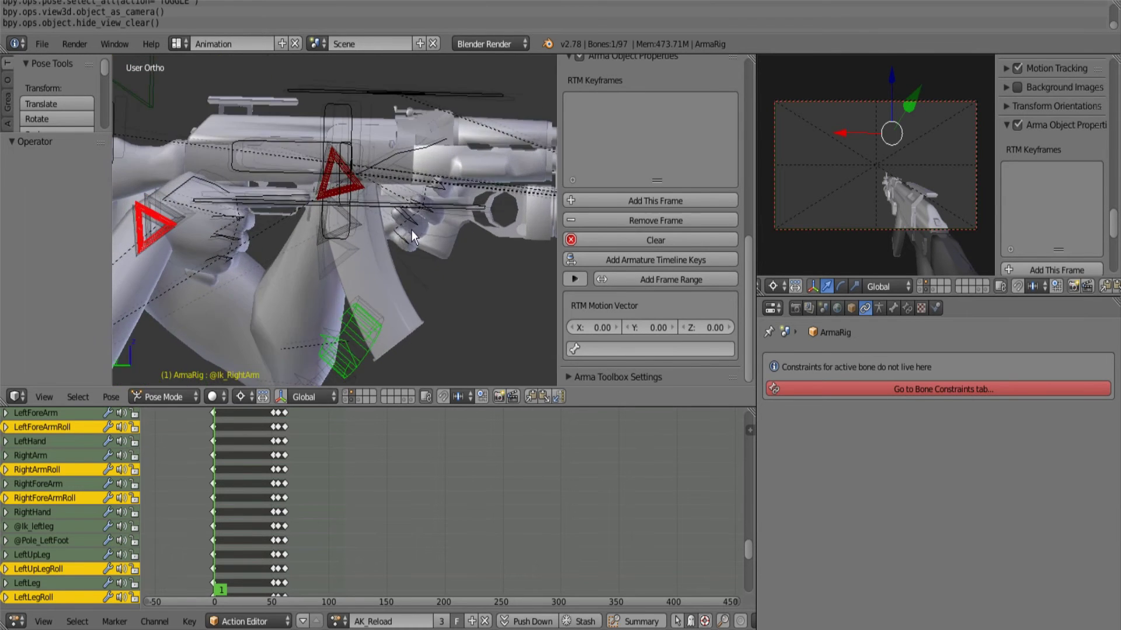
scroll(434, 202, down, 2)
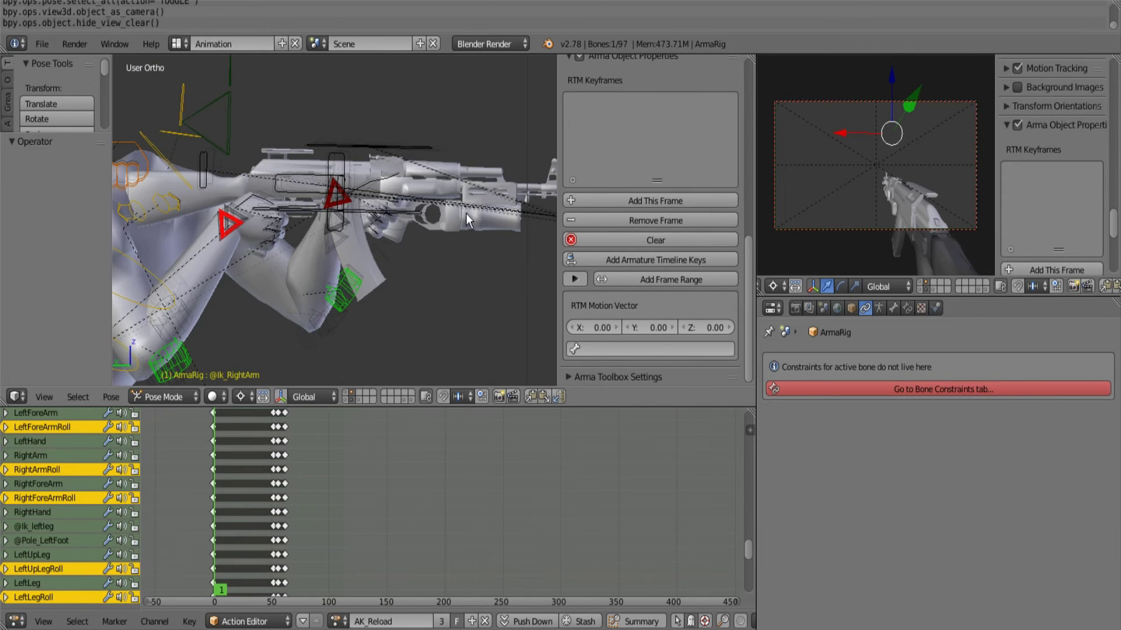
scroll(427, 227, up, 3)
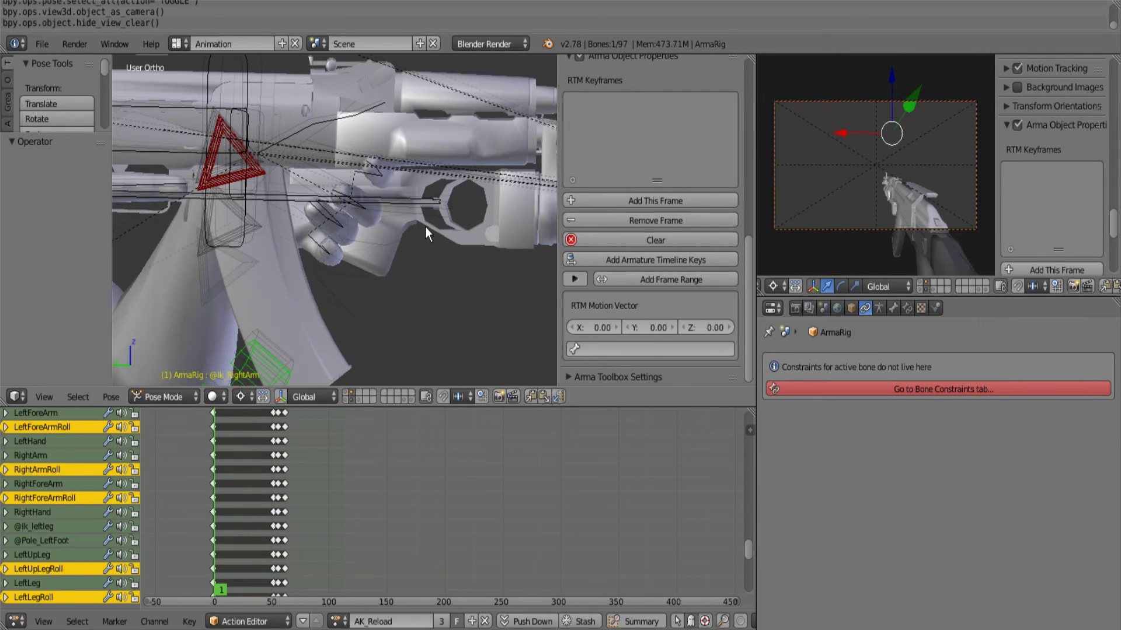
scroll(266, 174, down, 3)
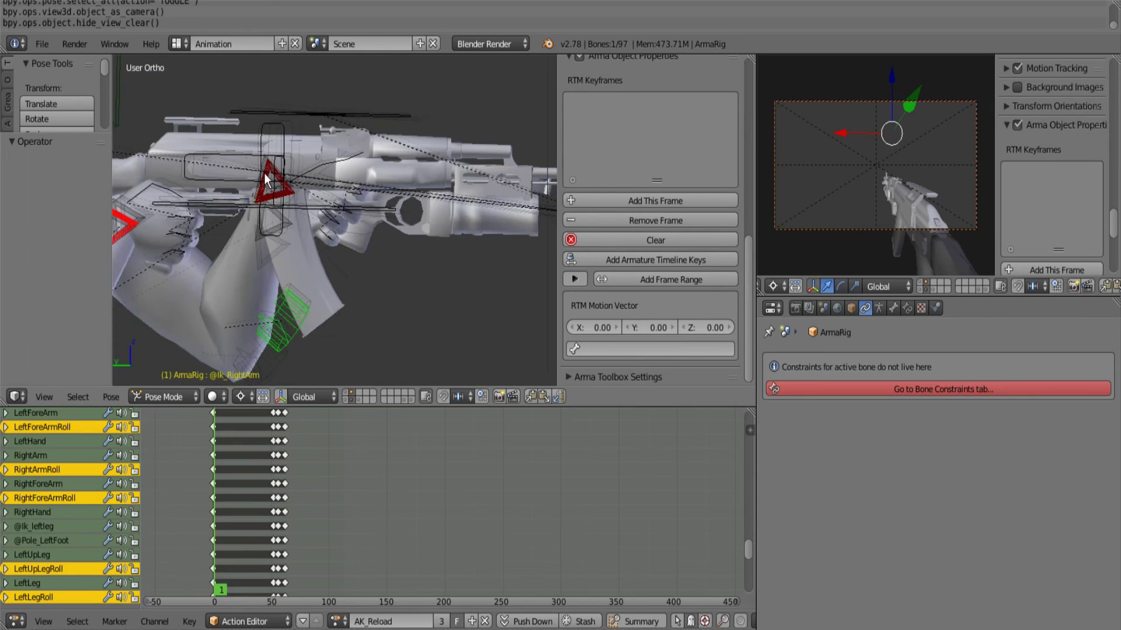
ctrl+scroll(281, 198, down, 3)
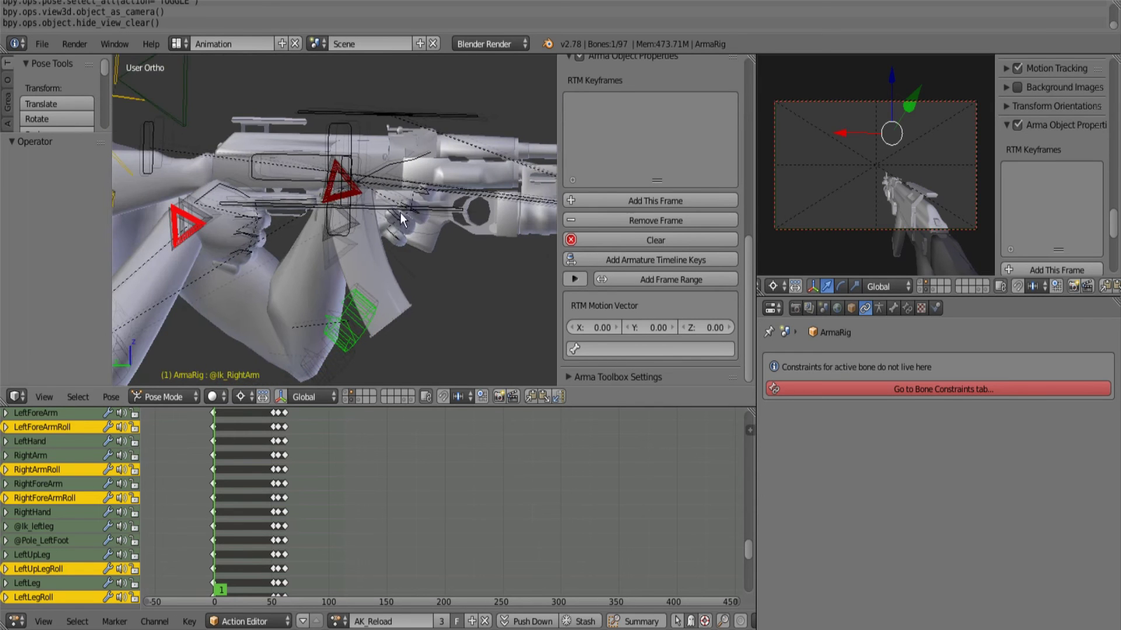
Step: Select the magazine's IK bone, and deselect all bones
right_click(351, 193)
key(a)
scroll(245, 185, down, 2)
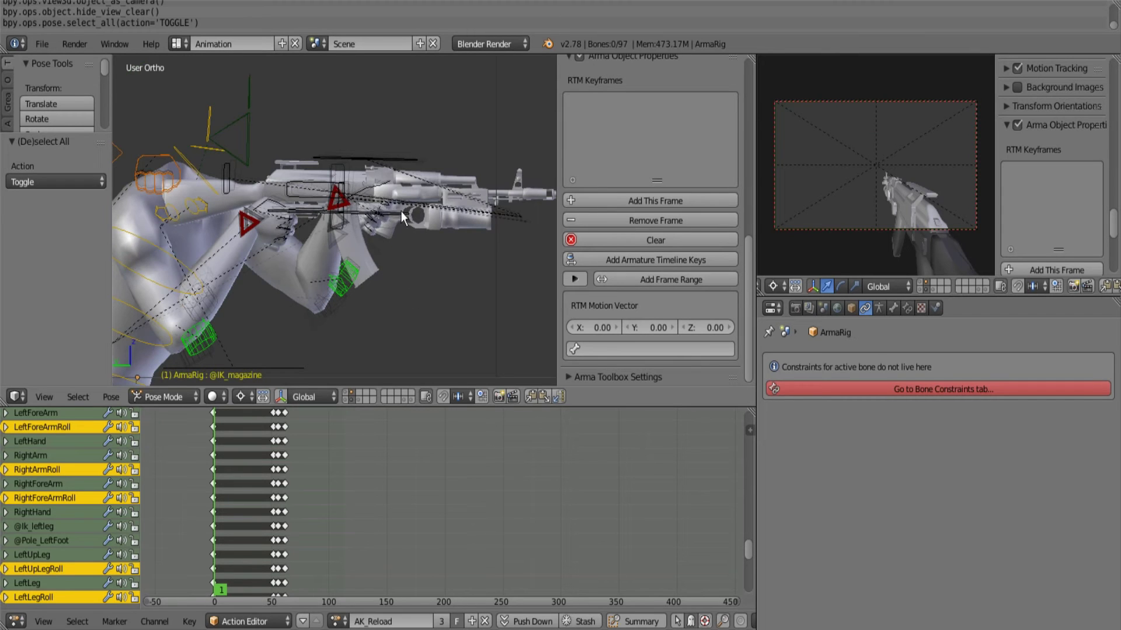
Step: Select only the left arm's IK bone, the red triangle above the rifle's magazine
scroll(394, 222, up, 4)
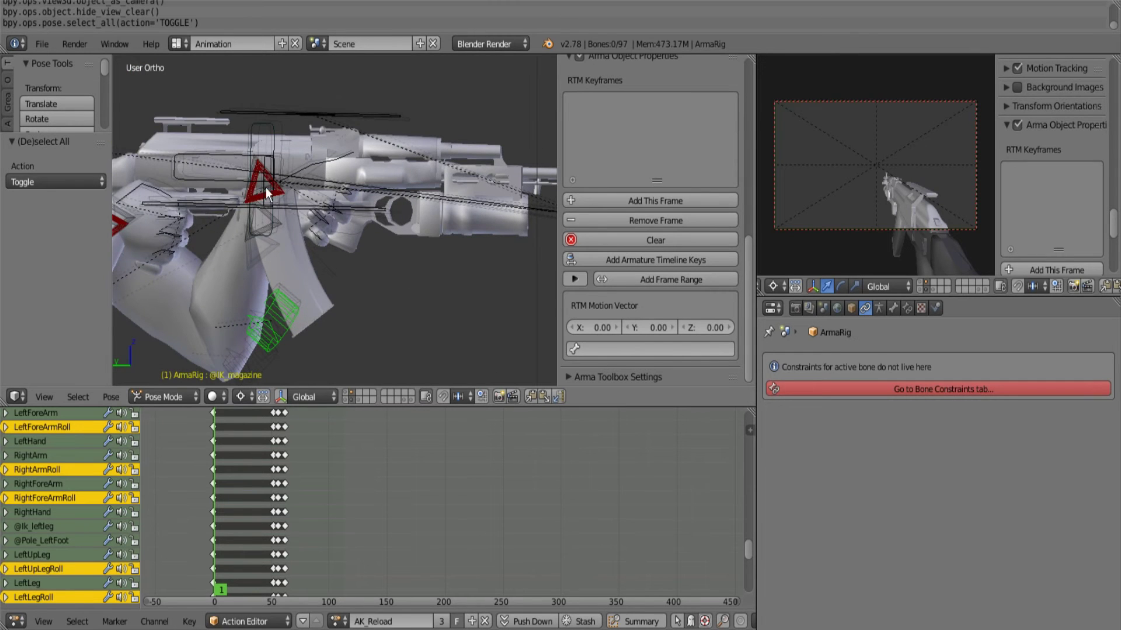
right_click(281, 188)
right_click(282, 187)
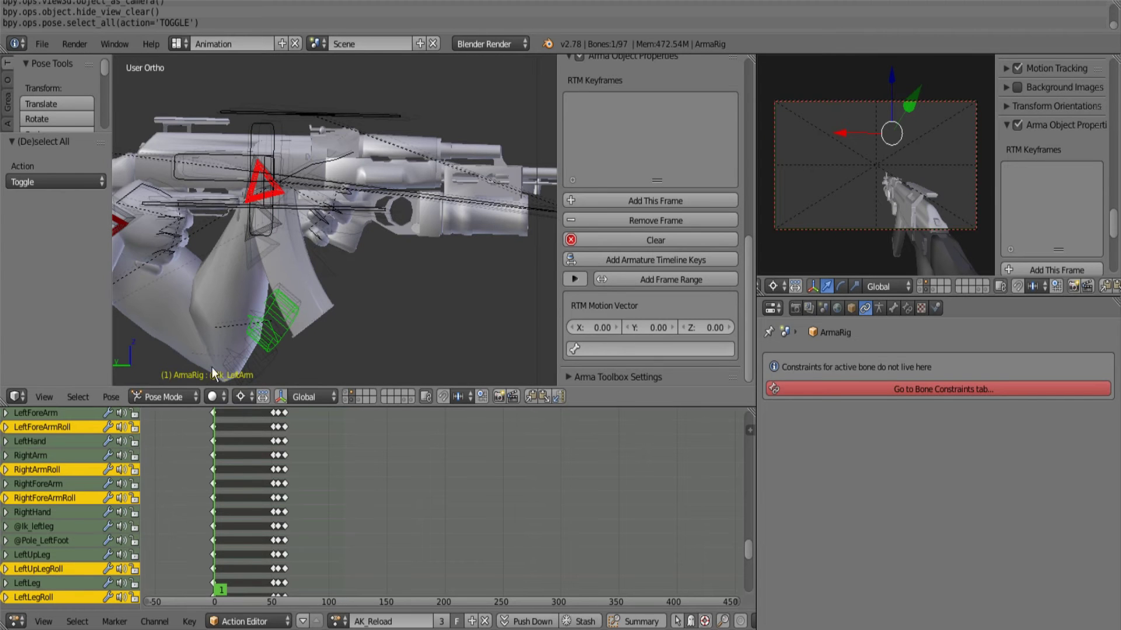
key(a)
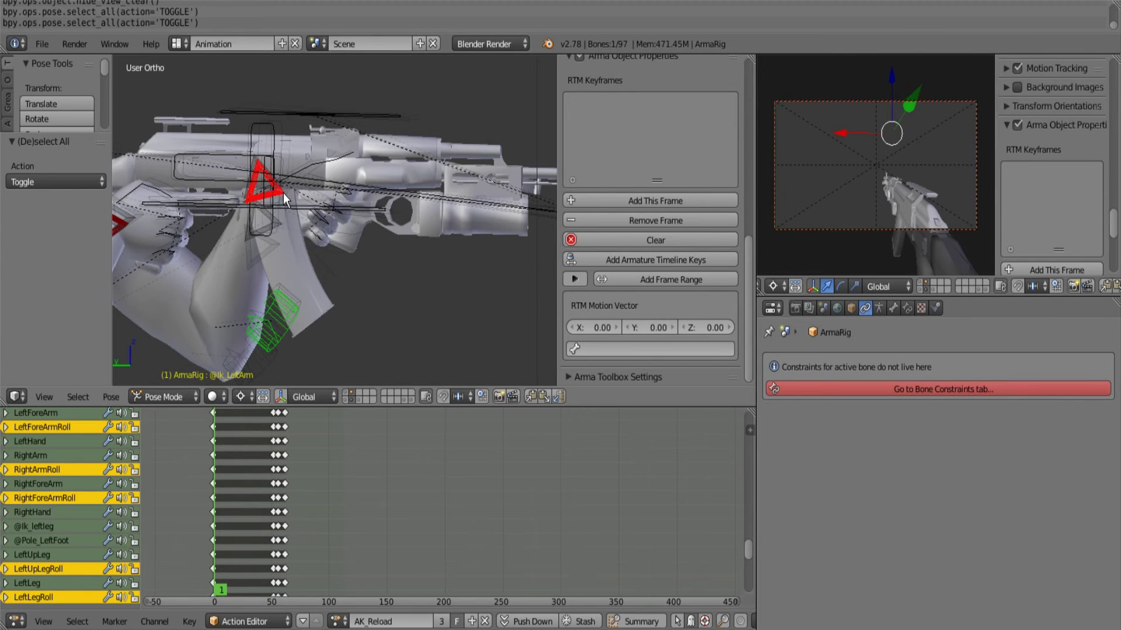
Step: Move the left arm's IK bone forward along the rifle, about 0.355 in negative Y and 0.107 down
key(g)
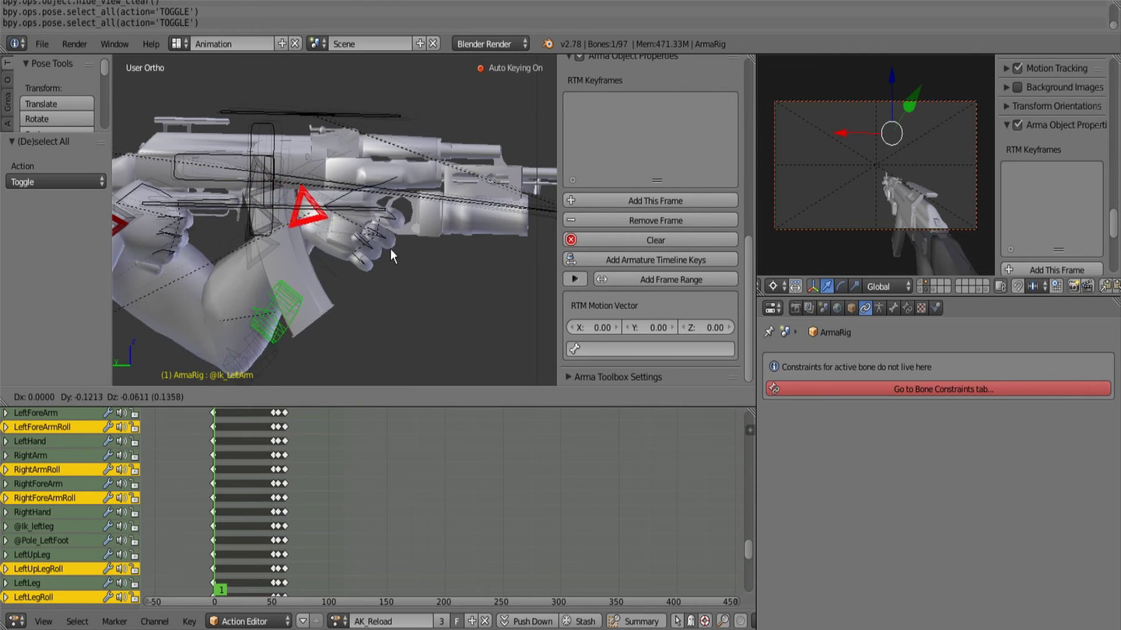
click(533, 275)
scroll(1071, 168, down, 5)
scroll(1064, 167, up, 6)
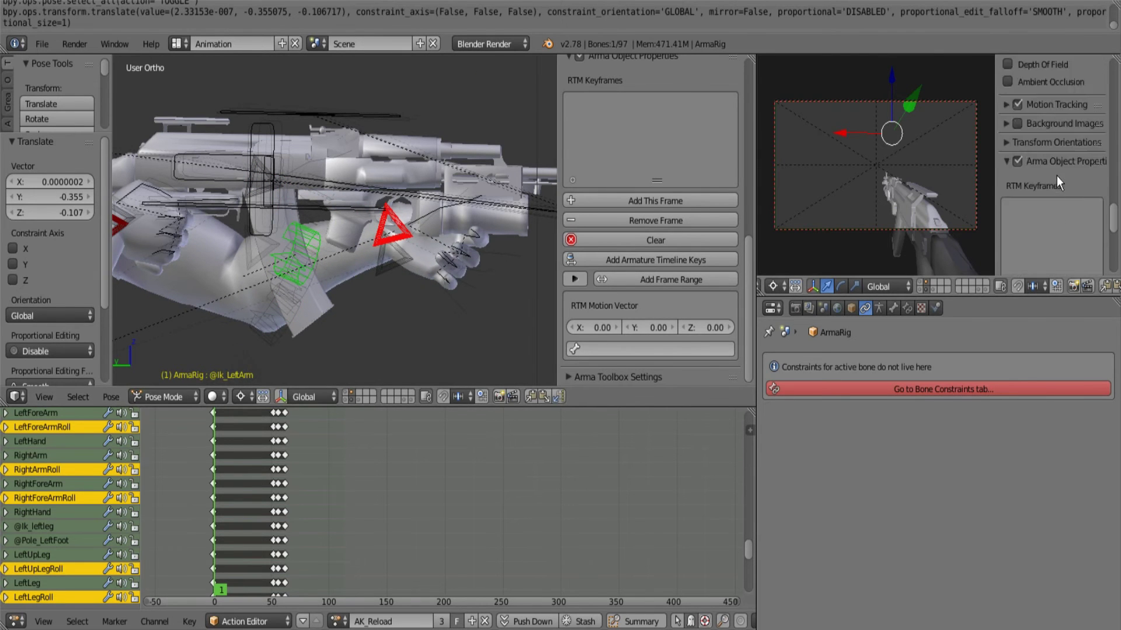
scroll(1022, 144, up, 5)
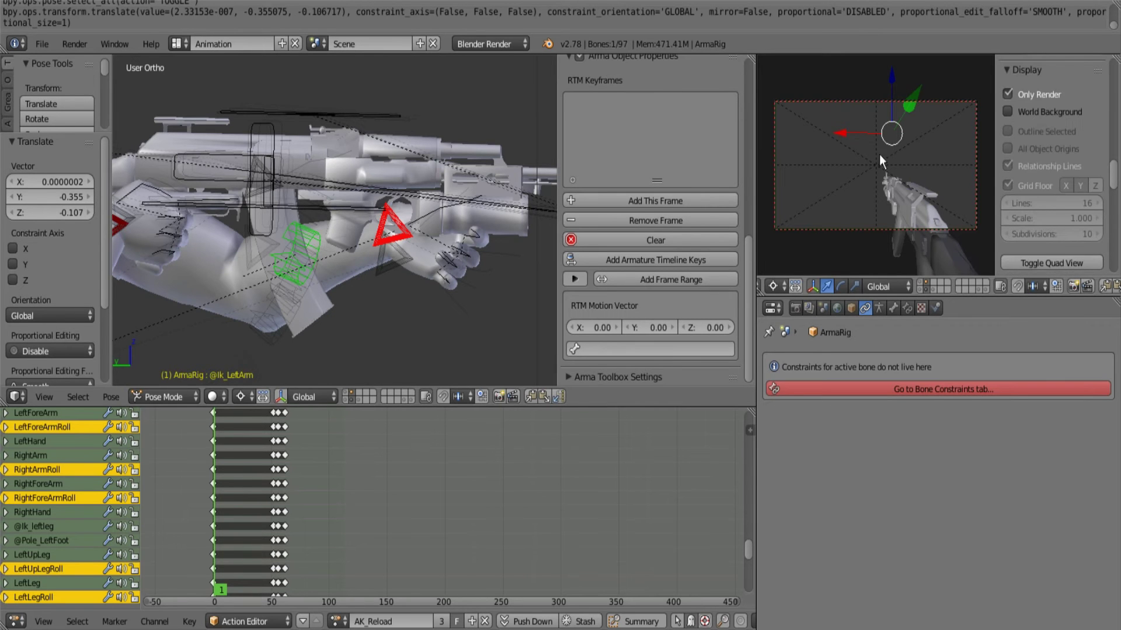
Step: Fine-tune the left arm's IK bone position so the hand sits slightly further forward and lower beneath the rifle
key(g)
click(435, 243)
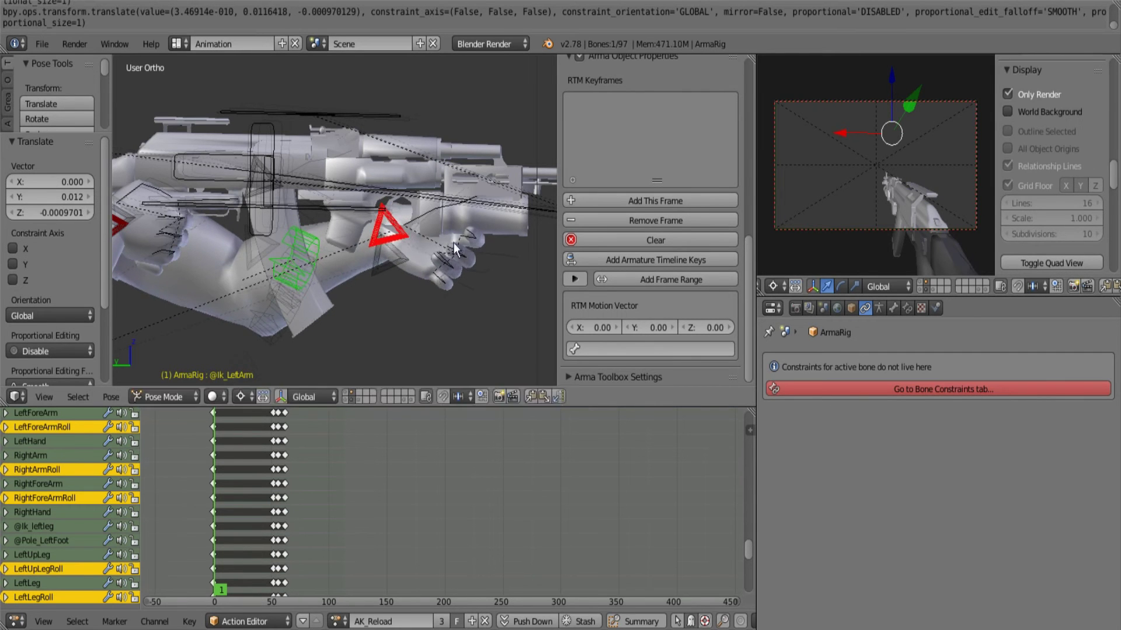
key(g)
click(448, 230)
key(r)
right_click(433, 236)
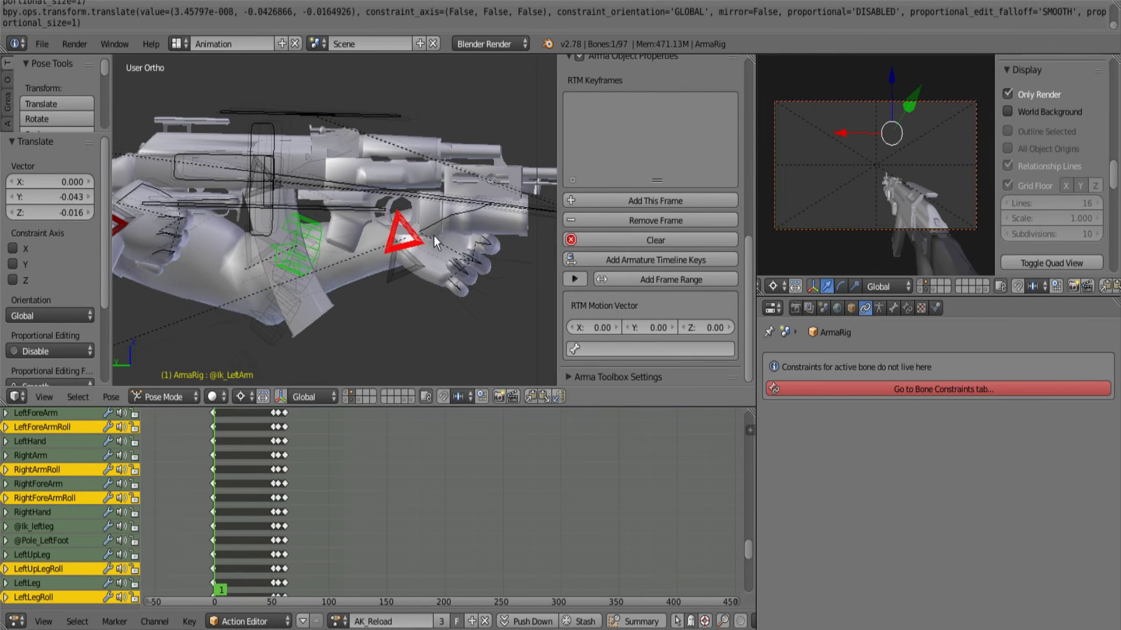
Step: Set the pivot point to Bounding Box Center and rotate the left arm's IK bone so the hand turns up against the rifle's underbarrel tube
click(229, 397)
click(249, 380)
key(r)
key(r)
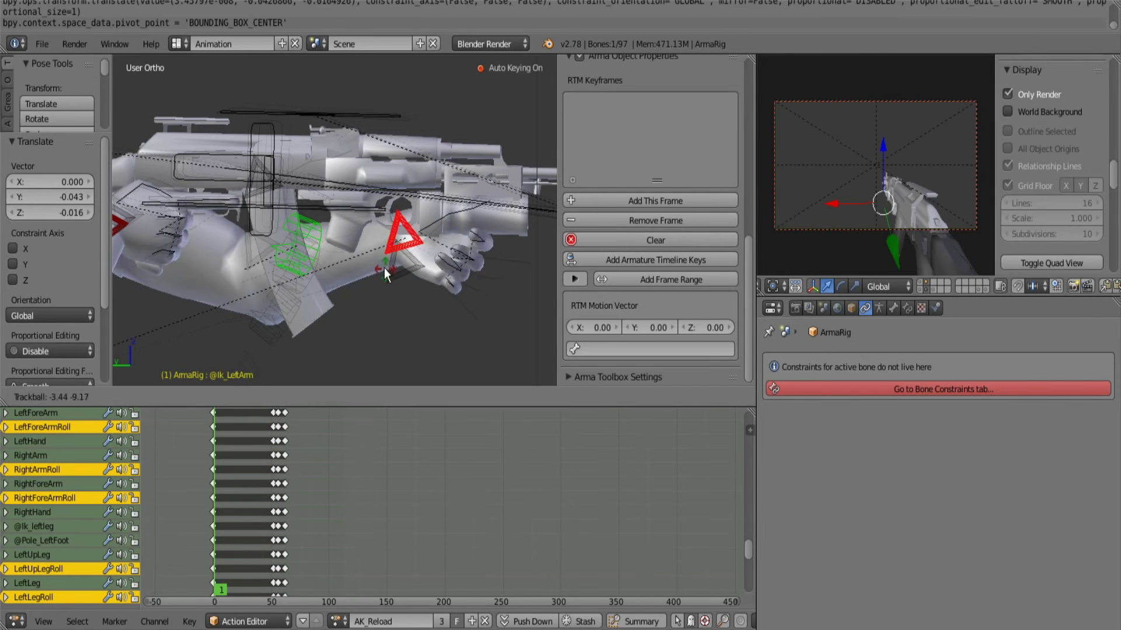
click(392, 266)
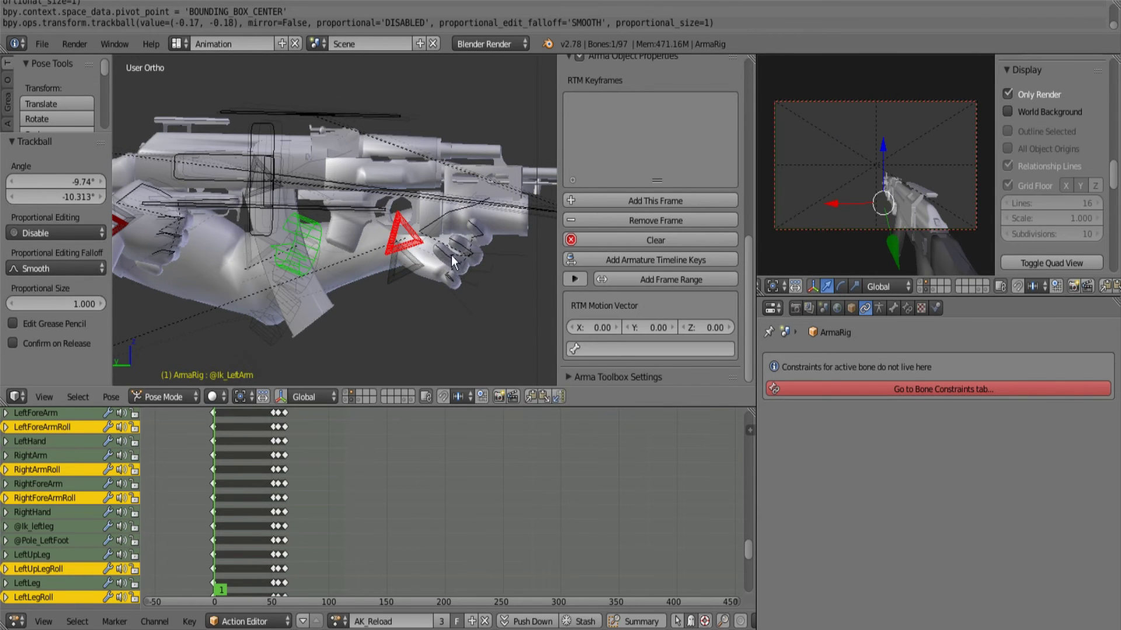
key(r)
click(402, 234)
key(r)
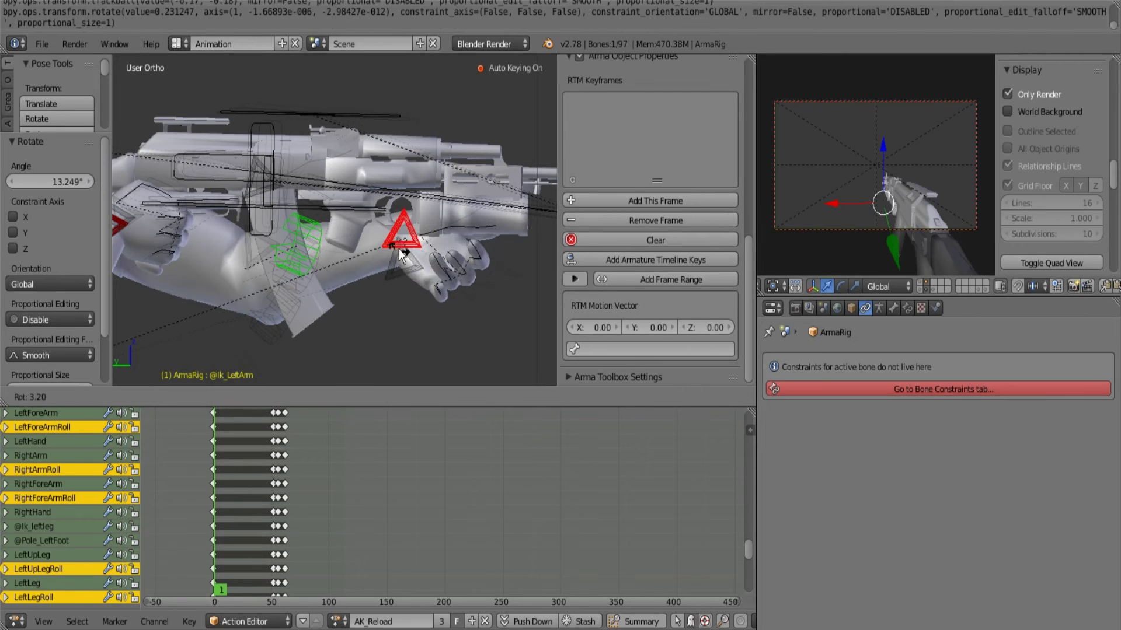
key(r)
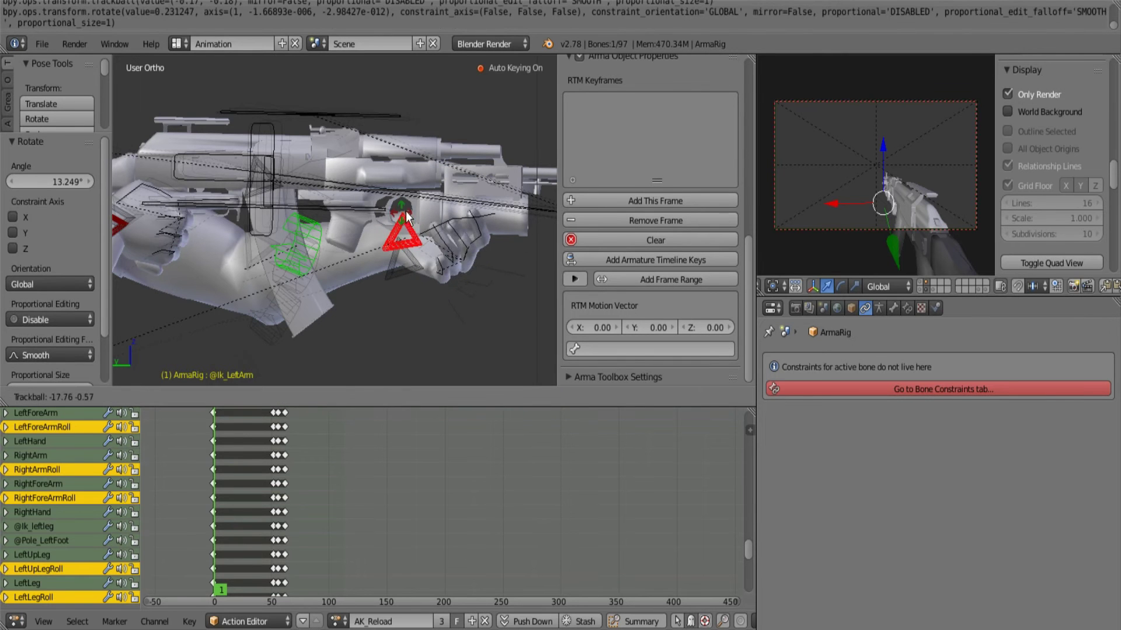
click(412, 199)
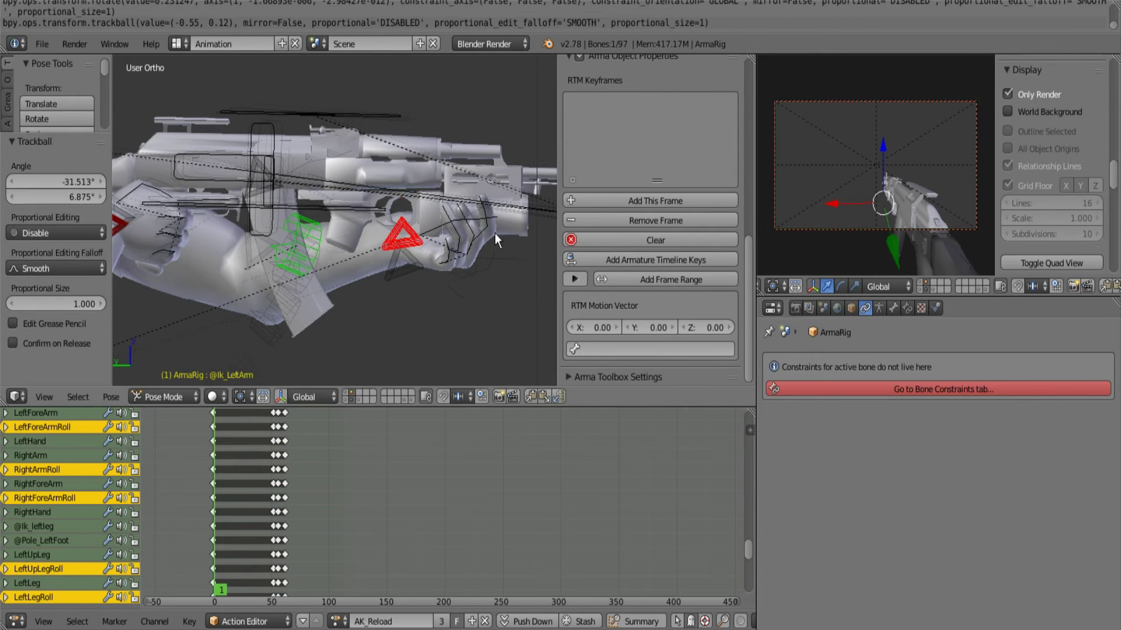
Step: Rotate the left index finger's base bone with free trackball rotation, about 10.9° and -13.8°, to lean the finger inward
scroll(495, 233, up, 4)
right_click(459, 209)
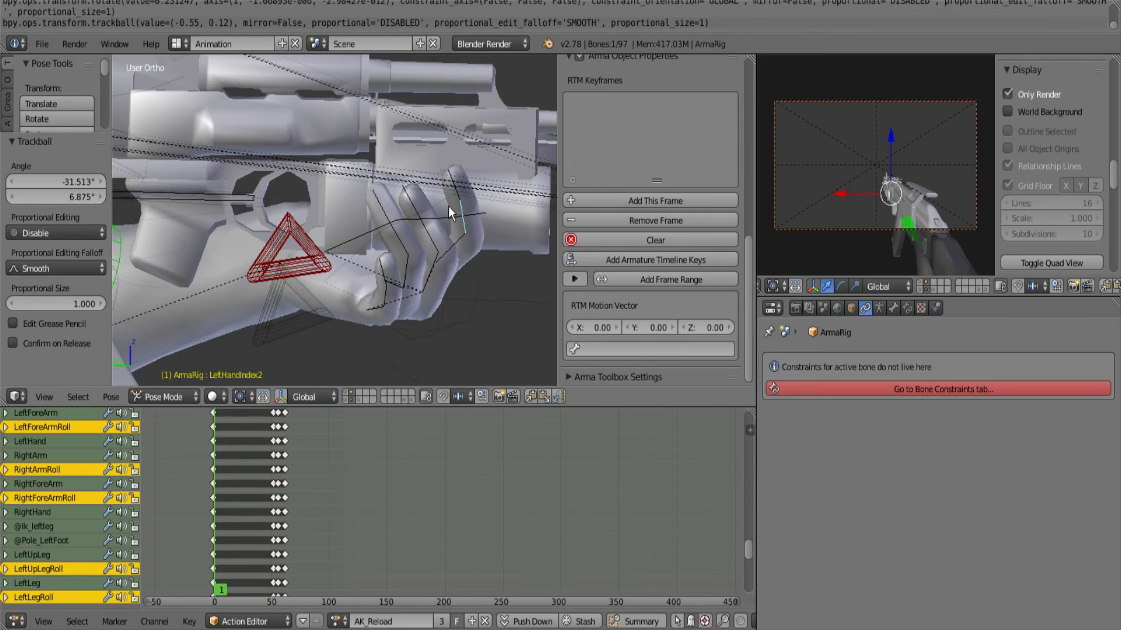
key(KP_Decimal)
key(KP_6)
key(KP_6)
key(KP_6)
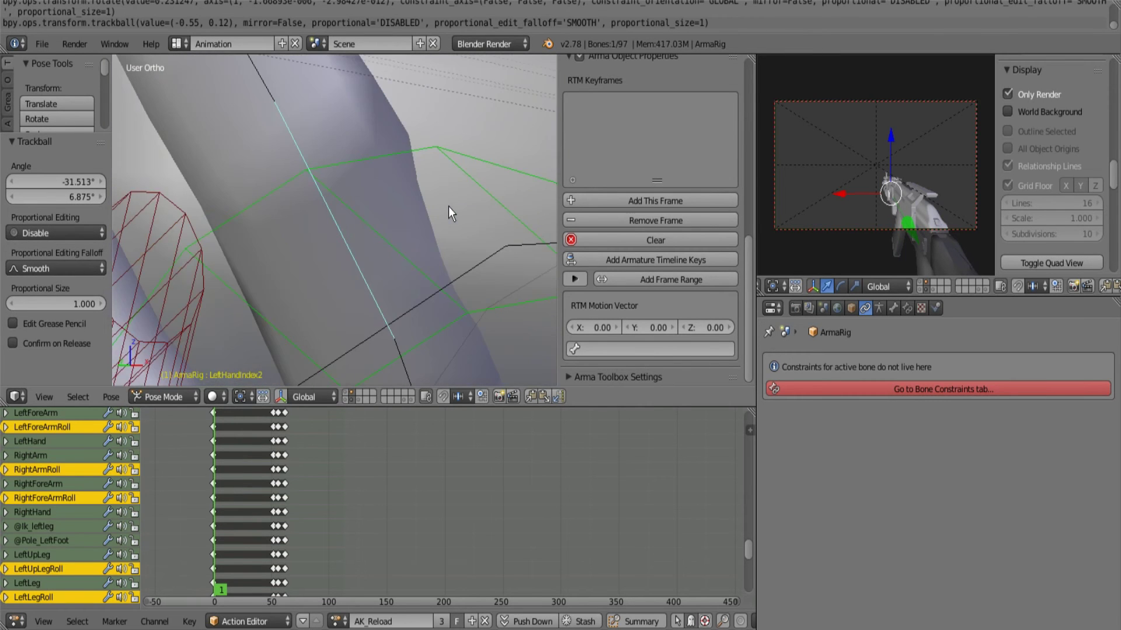
scroll(343, 152, down, 6)
scroll(354, 275, up, 4)
right_click(358, 248)
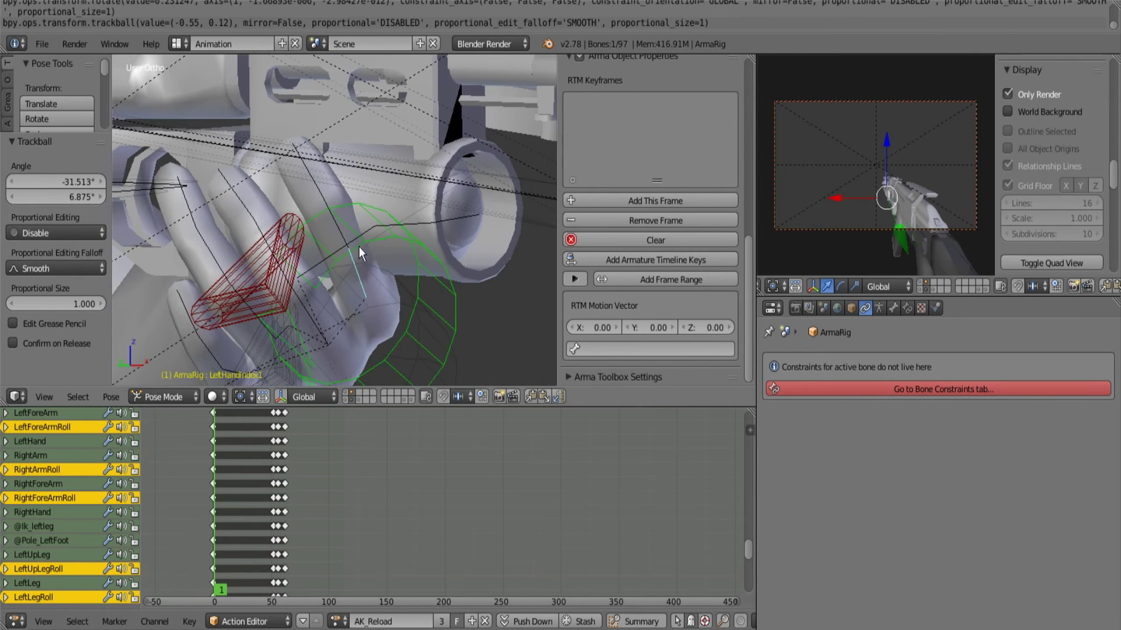
key(r)
key(r)
click(337, 261)
Step: Bend the left index finger's second bone, LeftHandIndex2, about -42° around its local Z axis
right_click(316, 244)
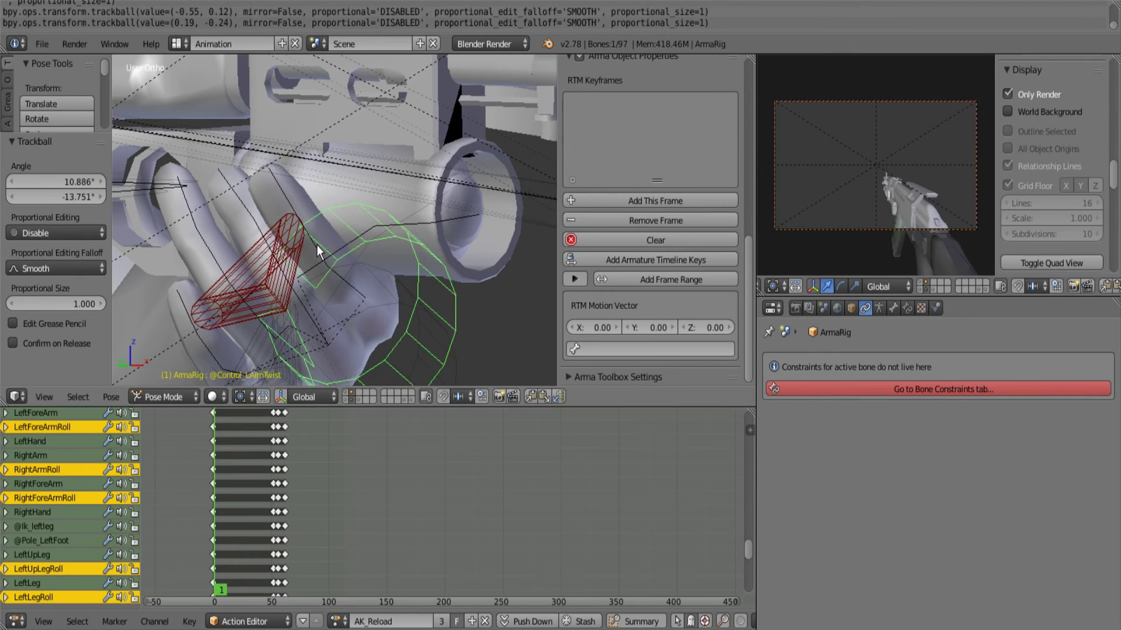
scroll(309, 308, down, 3)
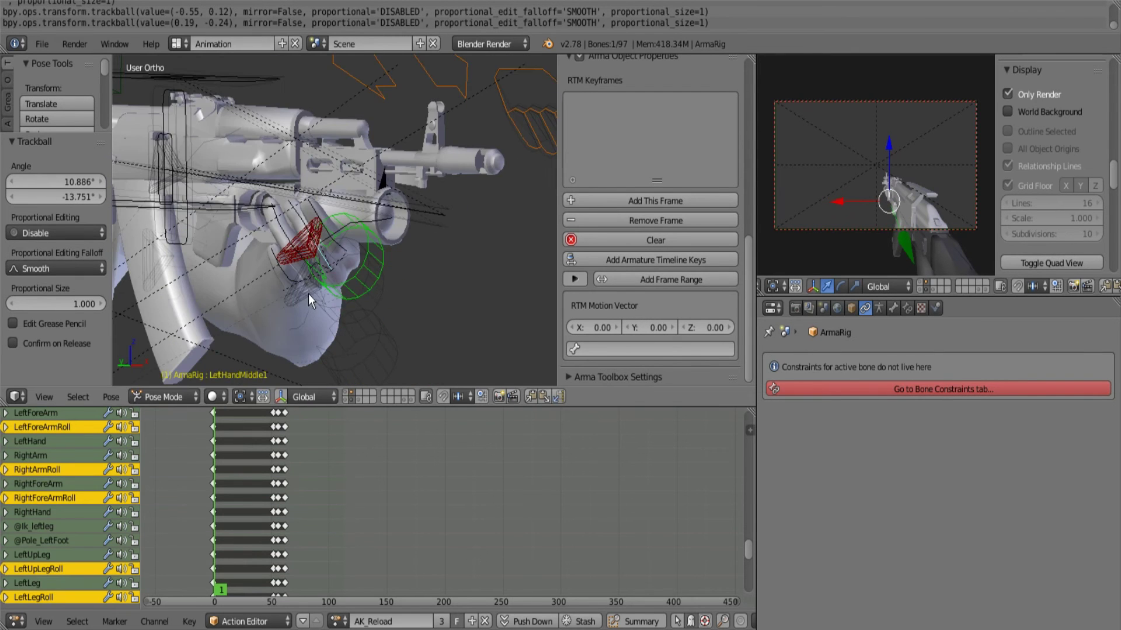
middle_drag(308, 293, 309, 293)
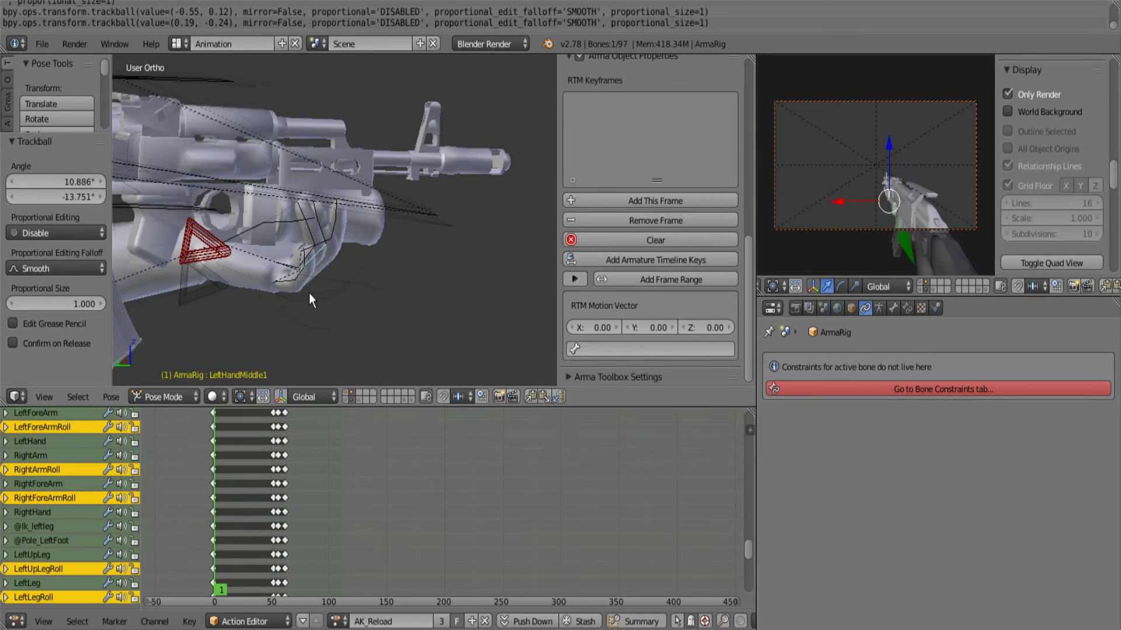
scroll(309, 293, up, 3)
right_click(318, 269)
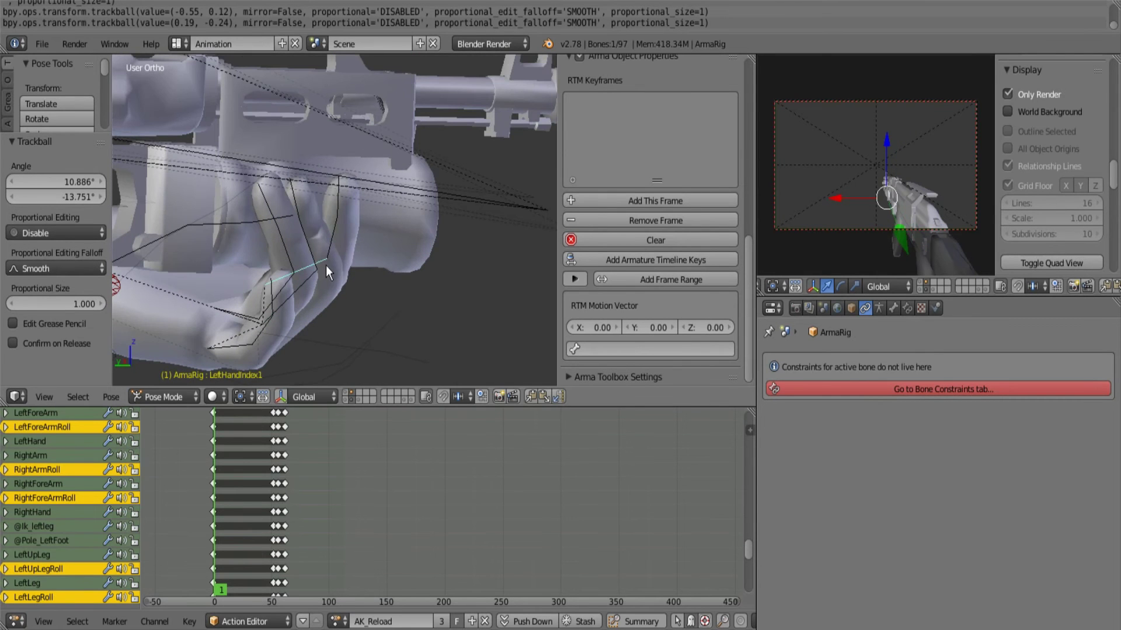
key(r)
key(r)
right_click(333, 260)
right_click(335, 256)
key(r)
key(r)
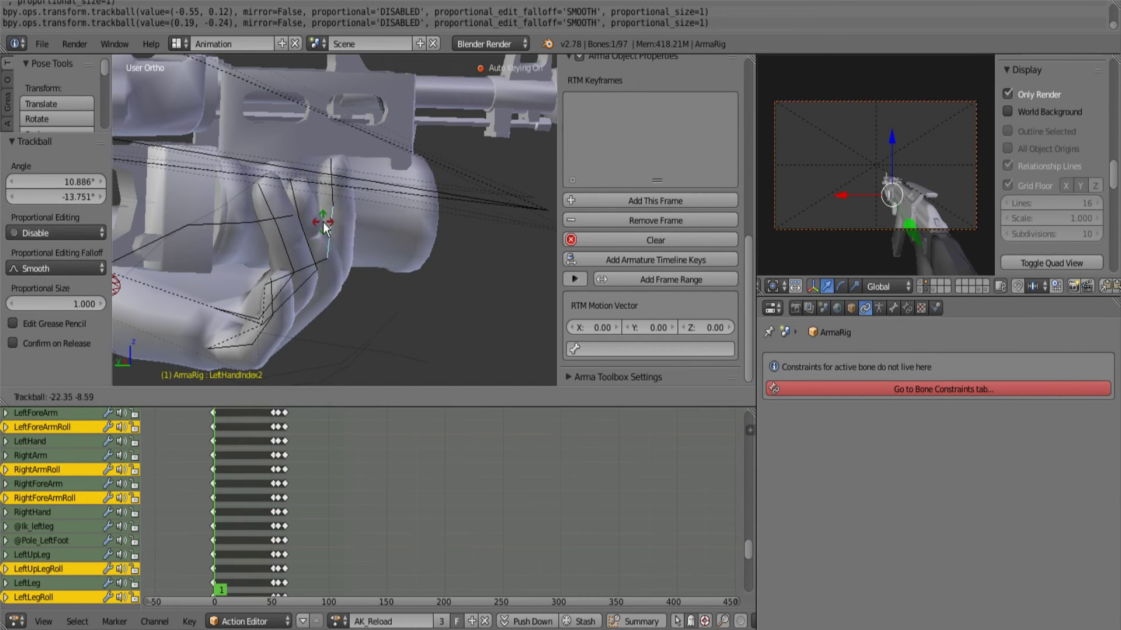
key(r)
key(z)
key(z)
click(301, 266)
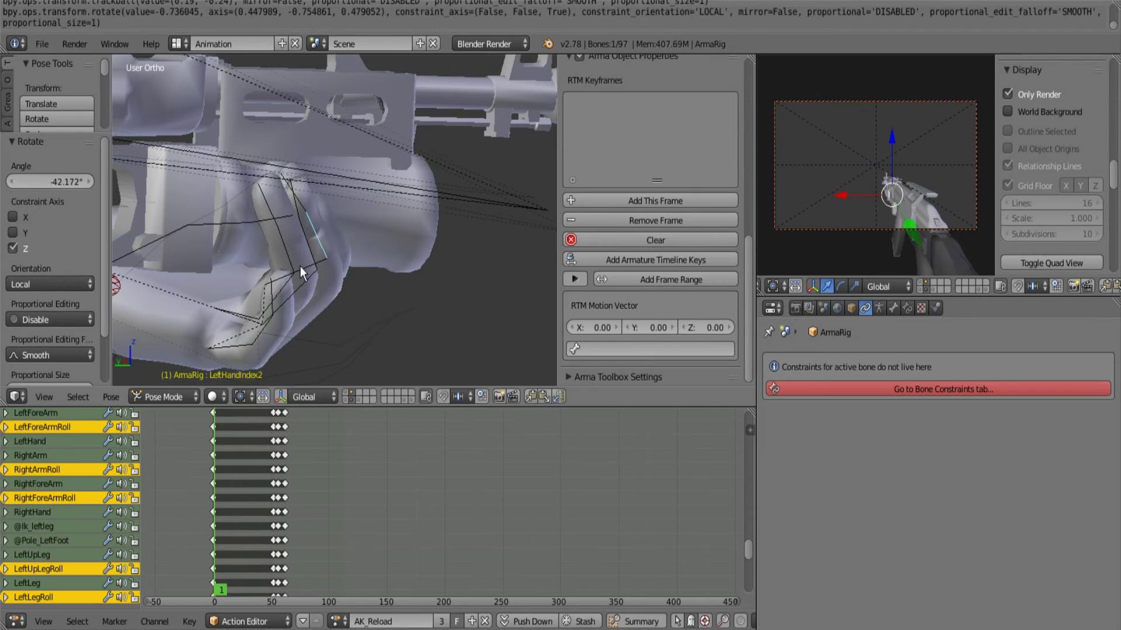
Step: Rotate the left middle finger's base bone with free trackball rotation, about -14.9° and -9.7°
right_click(311, 288)
right_click(308, 284)
key(r)
key(r)
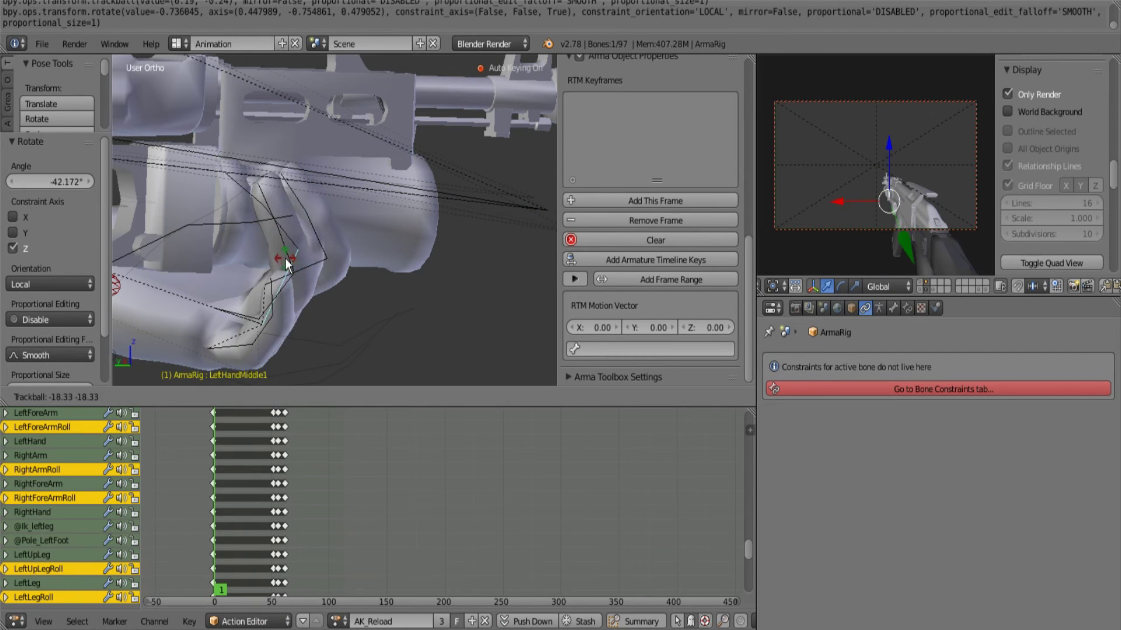
click(295, 263)
Step: Rotate the left ring finger's base bone with free trackball rotation, about -13.8° and -16.6°
right_click(292, 278)
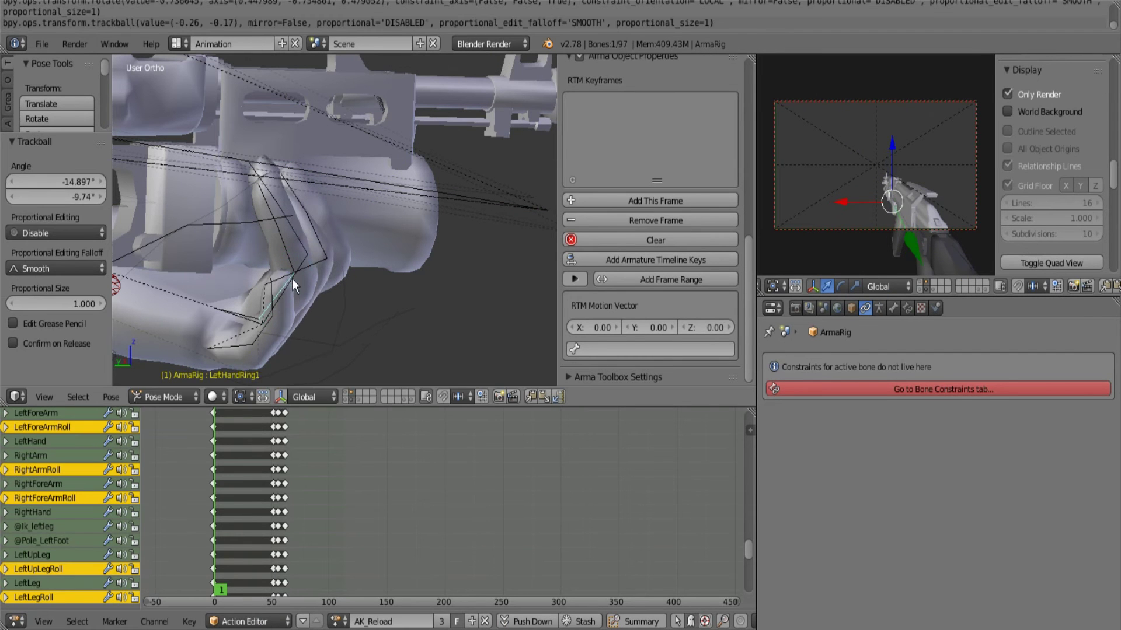
key(r)
key(r)
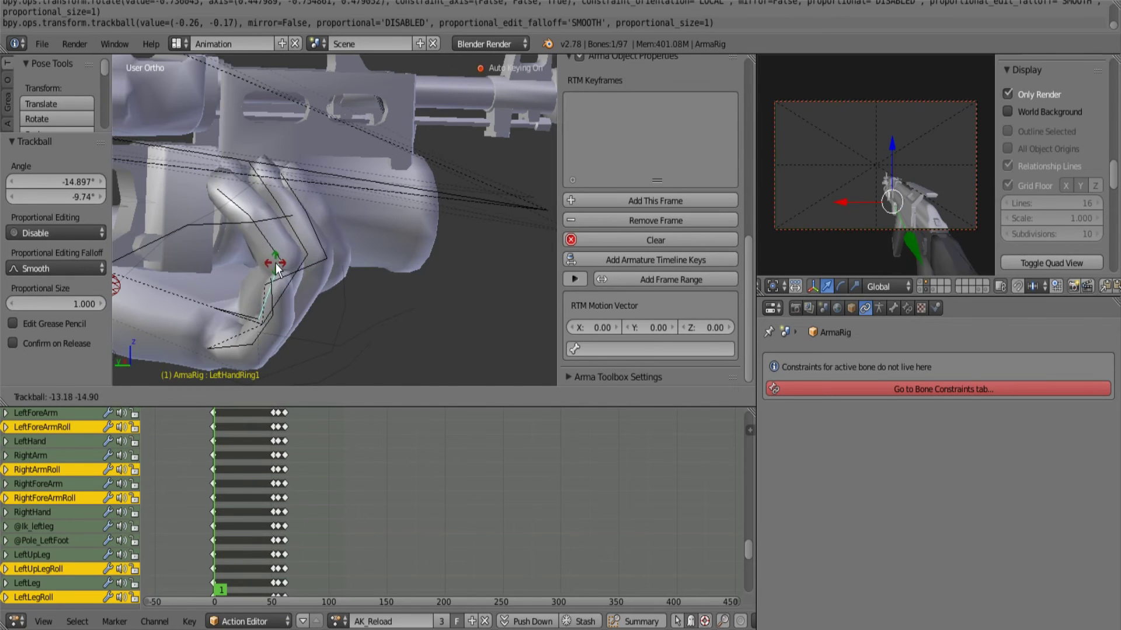
click(277, 275)
Step: Rotate the left pinky's base bone upward and shift it slightly to line the pinky up with the other fingers
right_click(238, 346)
key(r)
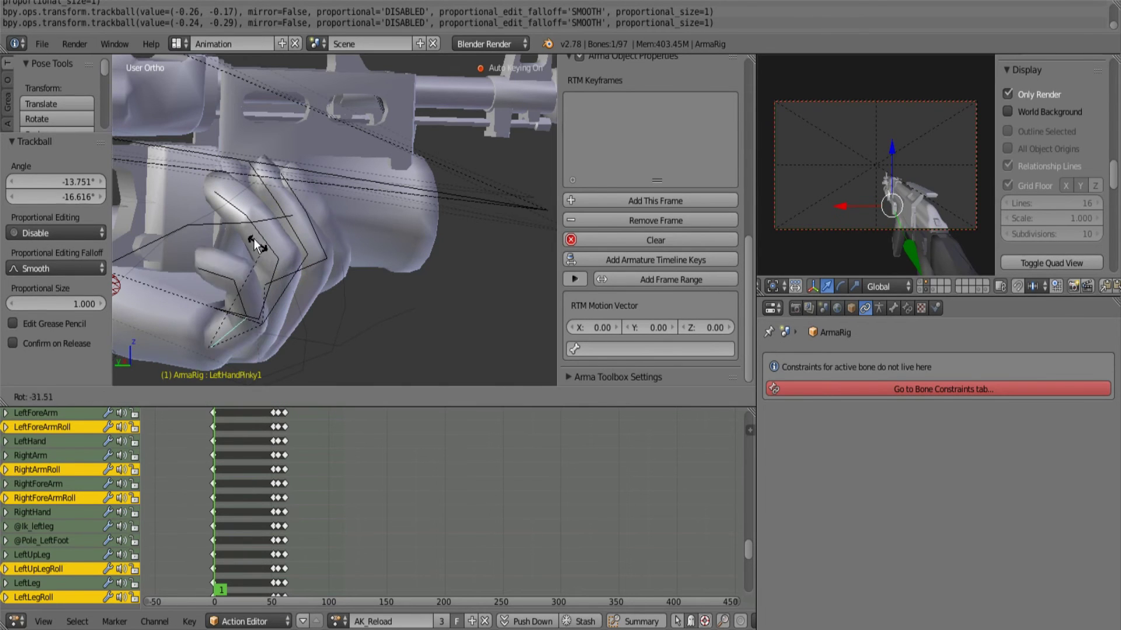
click(234, 239)
key(r)
key(r)
click(269, 251)
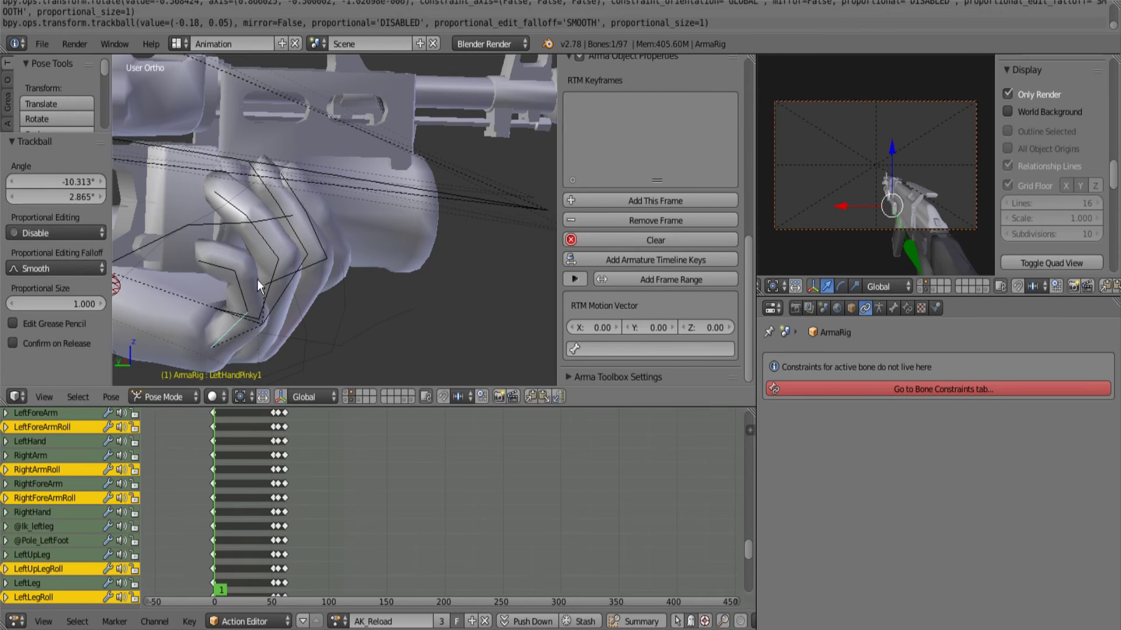
key(g)
click(223, 291)
key(r)
key(r)
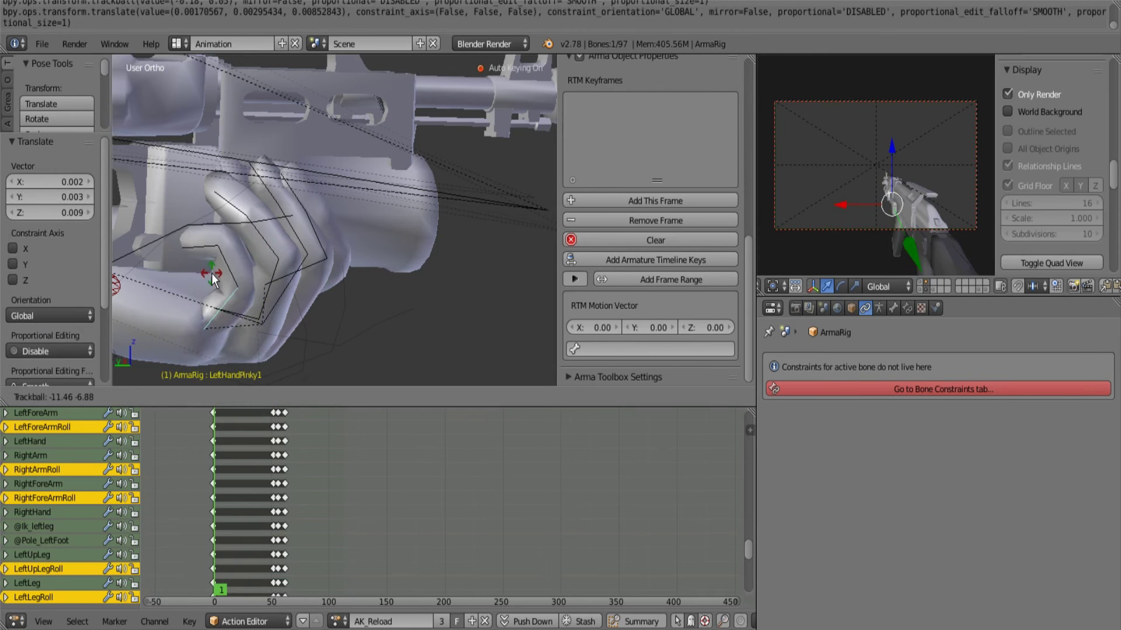
click(213, 267)
Step: Rotate the left pinky's tip bone, LeftHandPinky3, by about 41°
right_click(203, 246)
key(r)
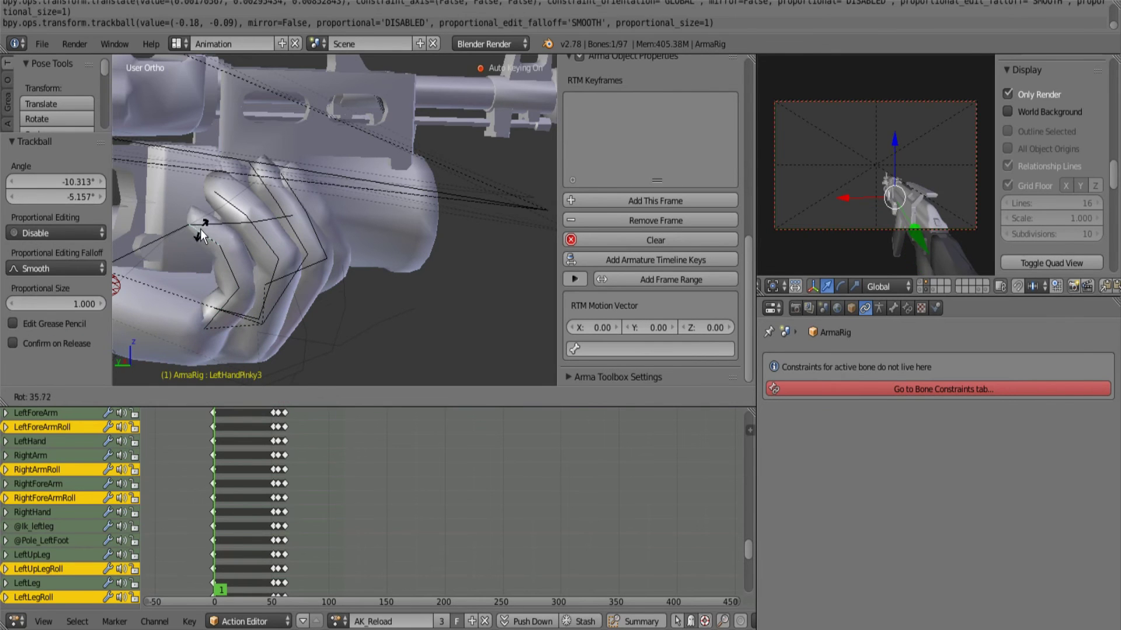
click(200, 229)
Step: Examine the left hand's grip on the rifle from the front and from the opposite side
scroll(220, 222, down, 3)
scroll(220, 222, down, 3)
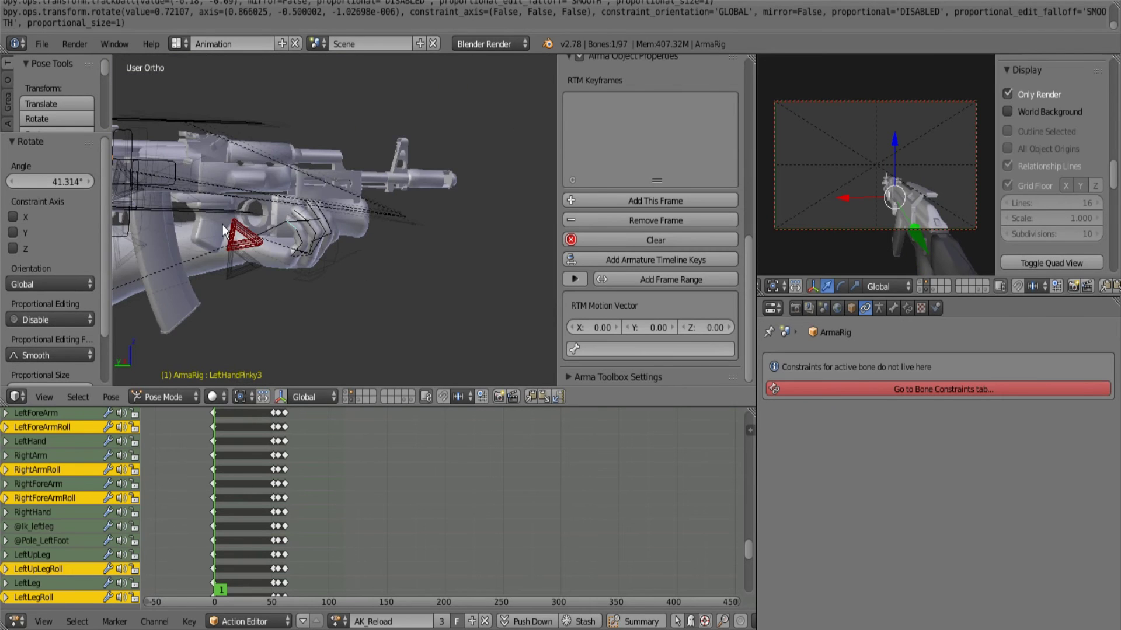
key(KP_6)
key(KP_6)
key(KP_6)
key(KP_6)
key(KP_6)
key(KP_6)
key(KP_6)
key(KP_6)
key(KP_6)
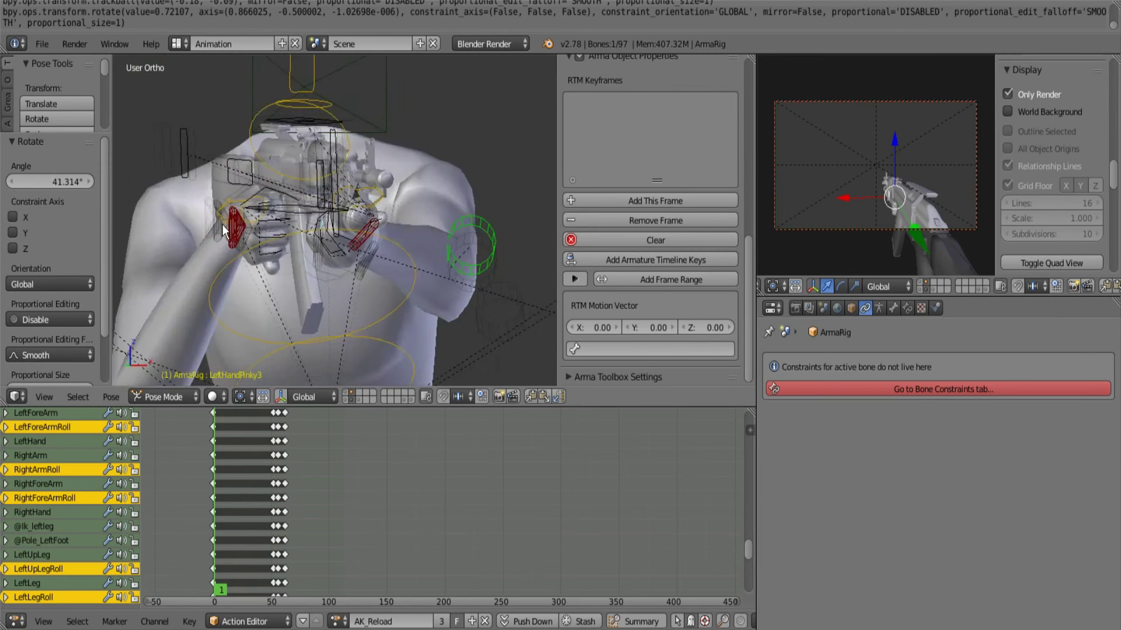
key(KP_6)
key(KP_6)
key(KP_6)
key(KP_6)
key(KP_6)
key(KP_6)
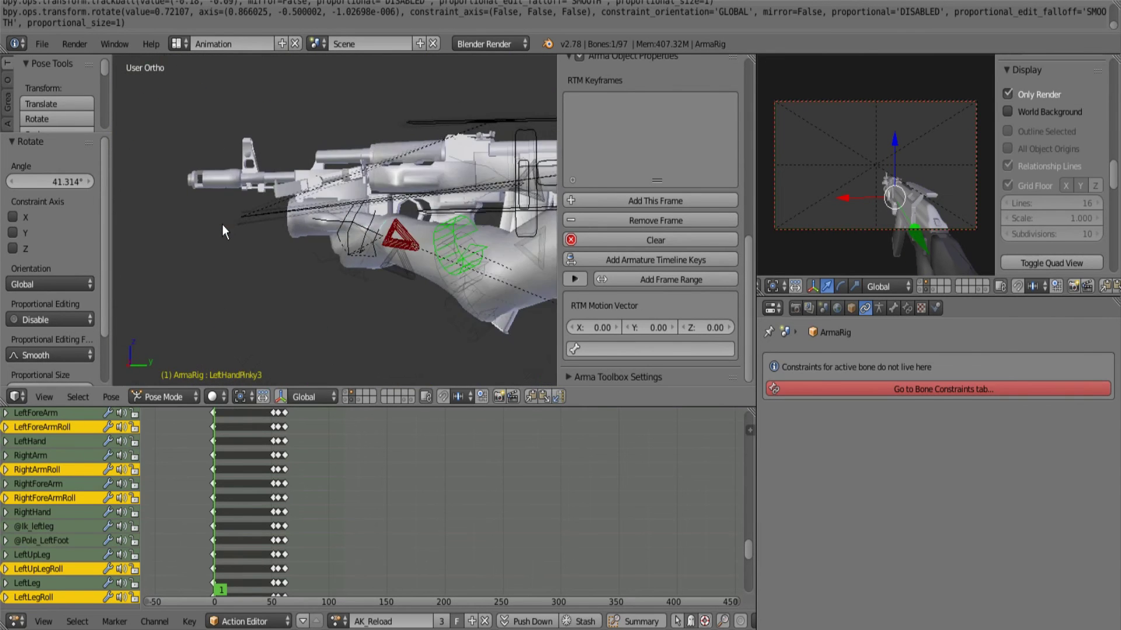
Step: Switch to Object Mode, and reveal the hidden objects and hide the extra ones again
key(ctrl+Tab)
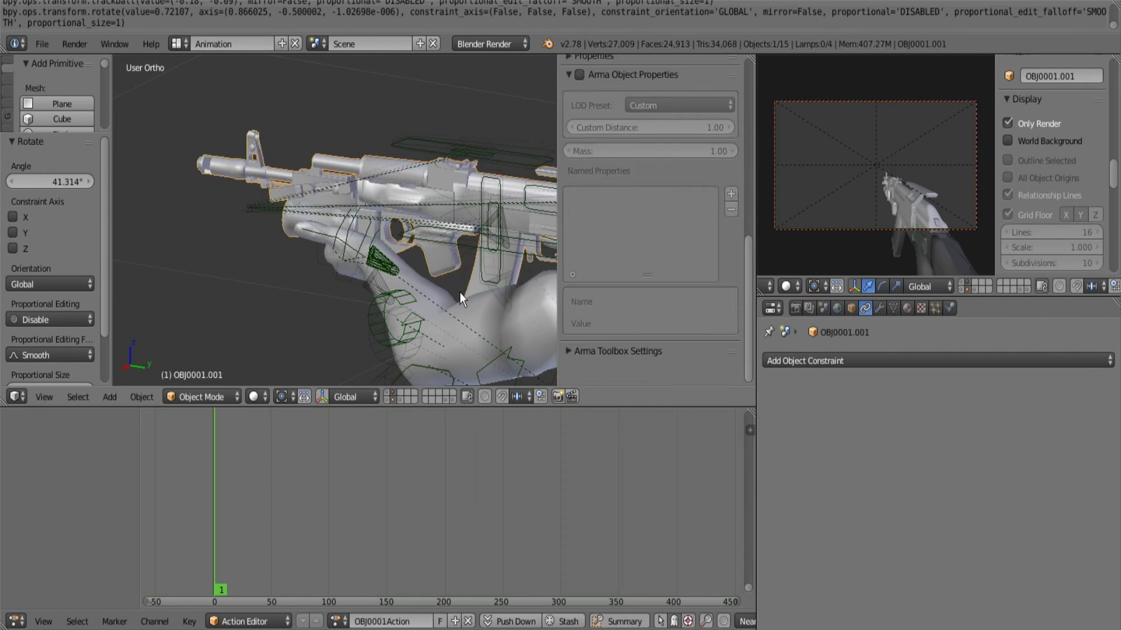
right_click(459, 293)
key(alt+h)
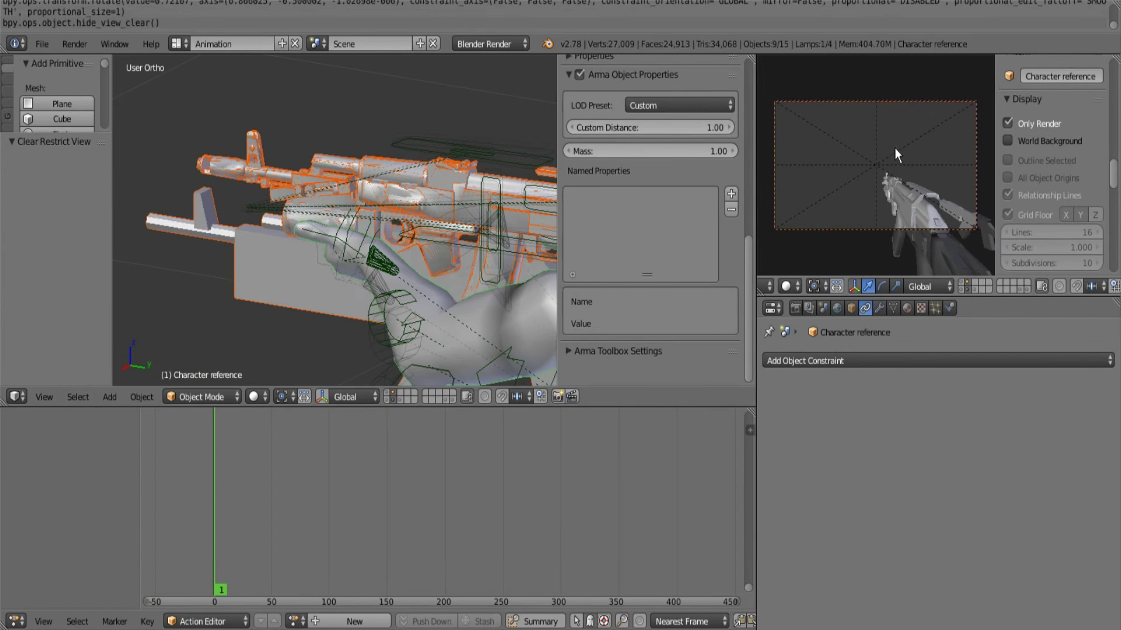
key(a)
key(h)
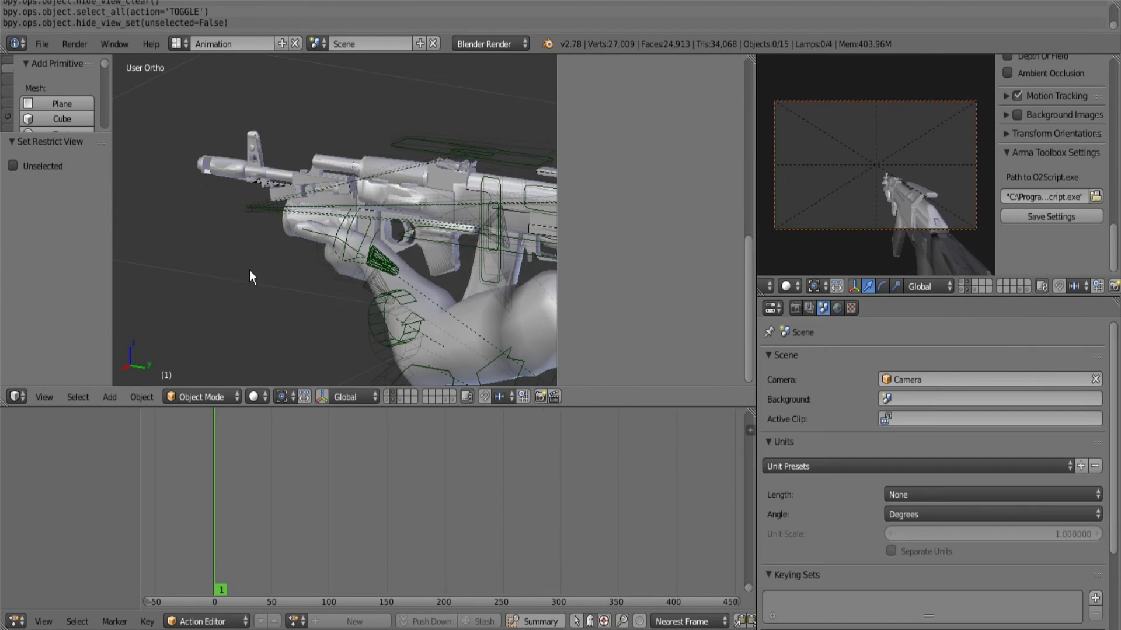
Step: Select the Character reference mesh and change the camera viewport to the front view
scroll(340, 268, down, 1)
right_click(465, 301)
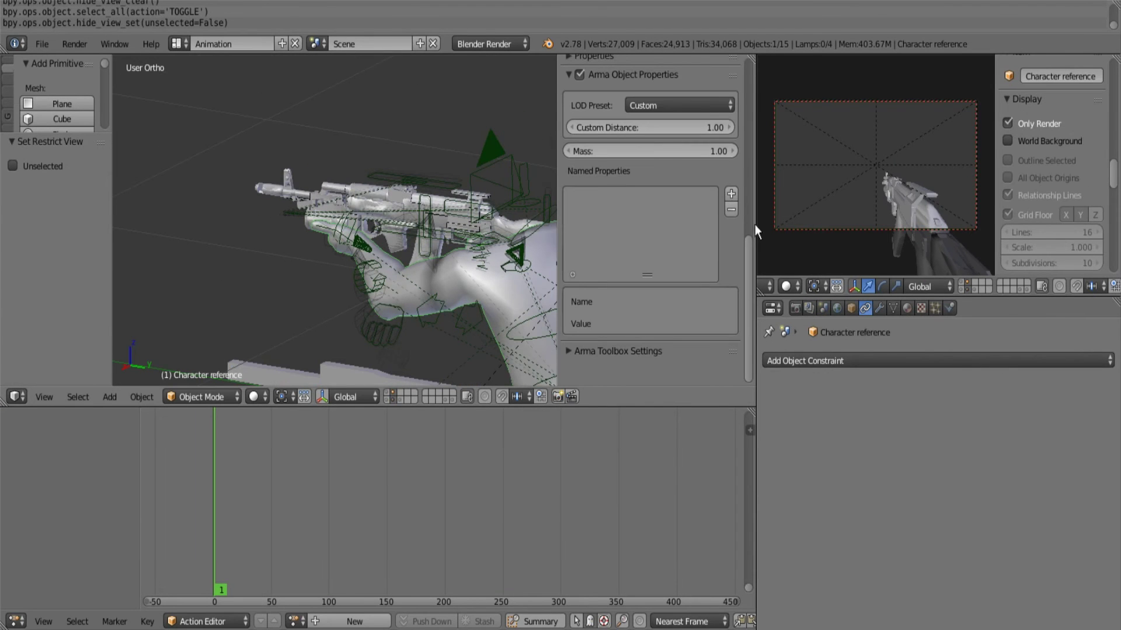
scroll(904, 232, down, 3)
scroll(903, 231, down, 2)
scroll(922, 186, down, 2)
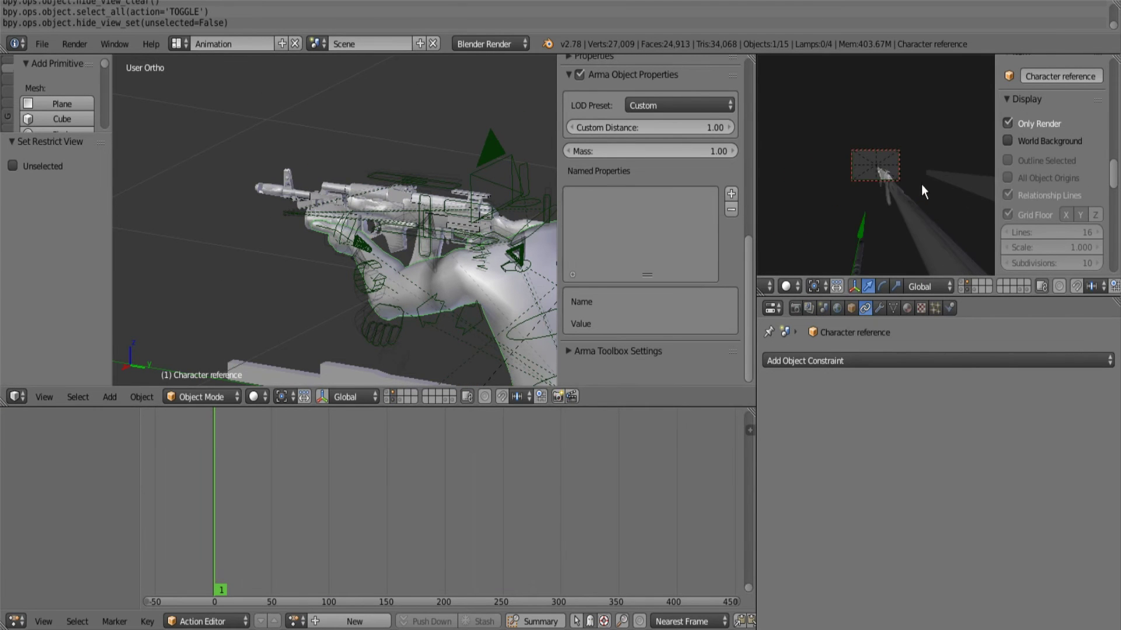
key(KP_1)
scroll(925, 205, up, 6)
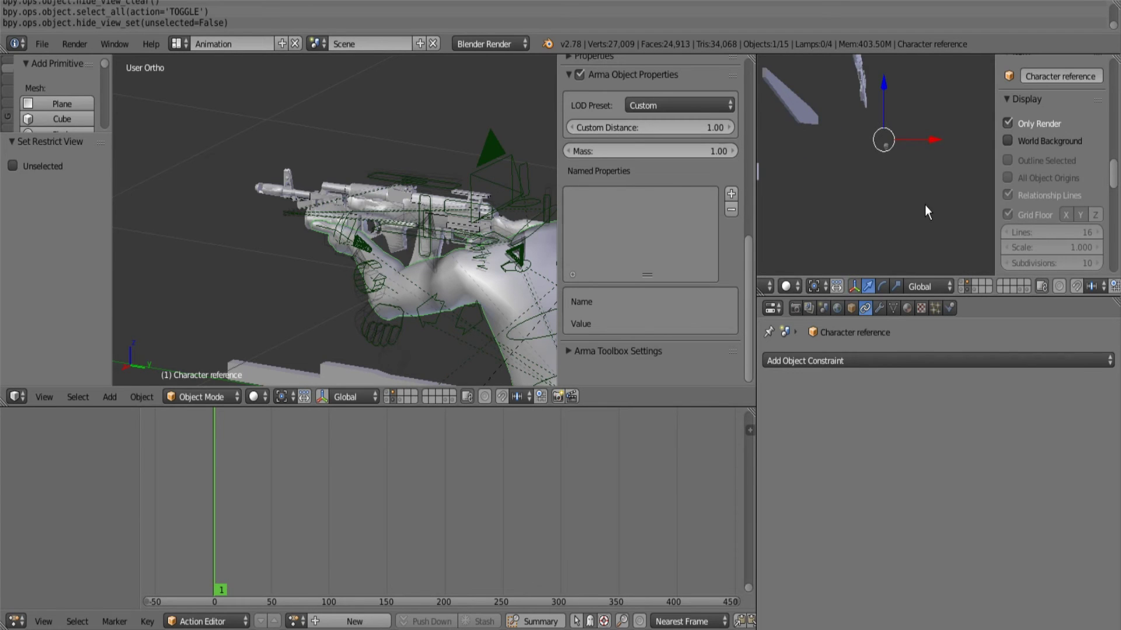
Step: Show non-rendered objects in the camera viewport by turning Only Render off, and look through the scene camera
key(KP_5)
key(KP_4)
key(KP_4)
key(KP_4)
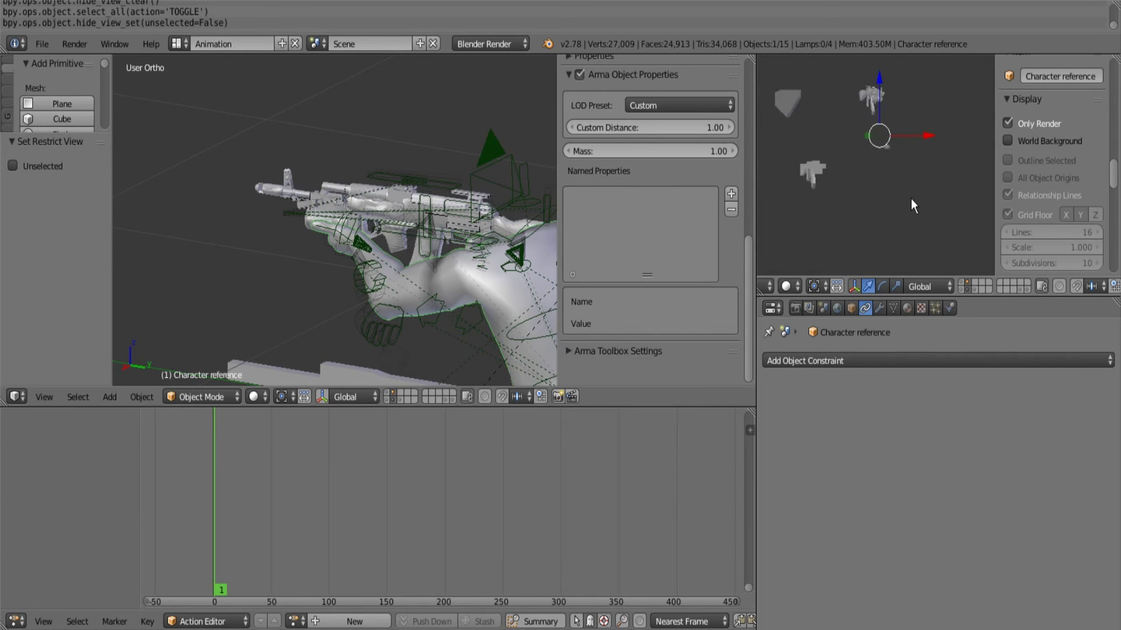
key(KP_8)
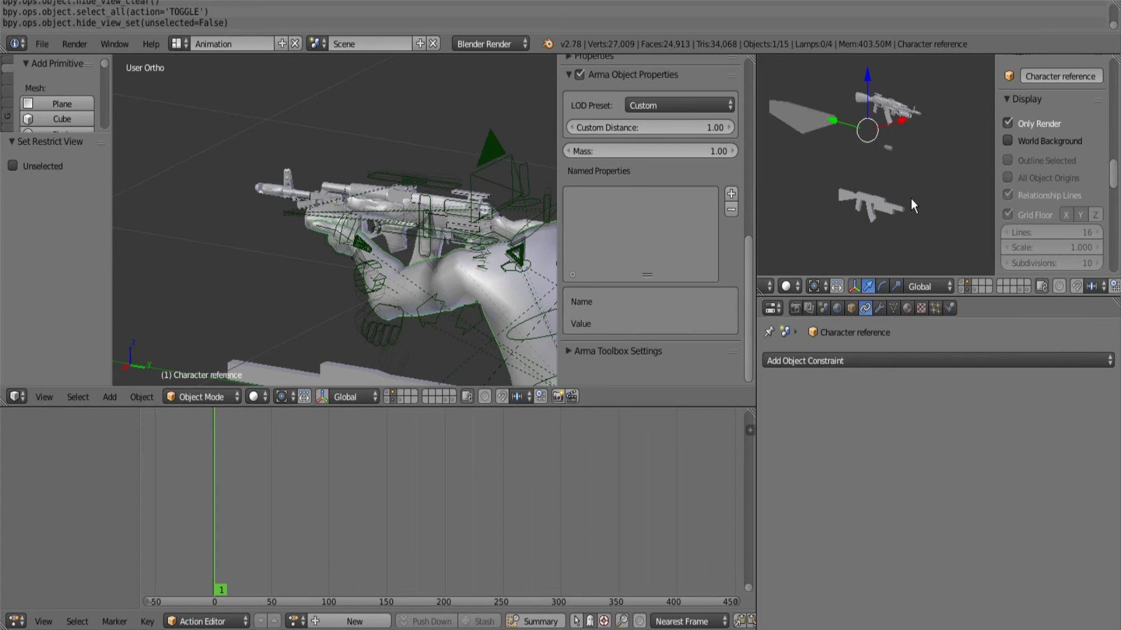
click(1026, 125)
scroll(895, 150, up, 3)
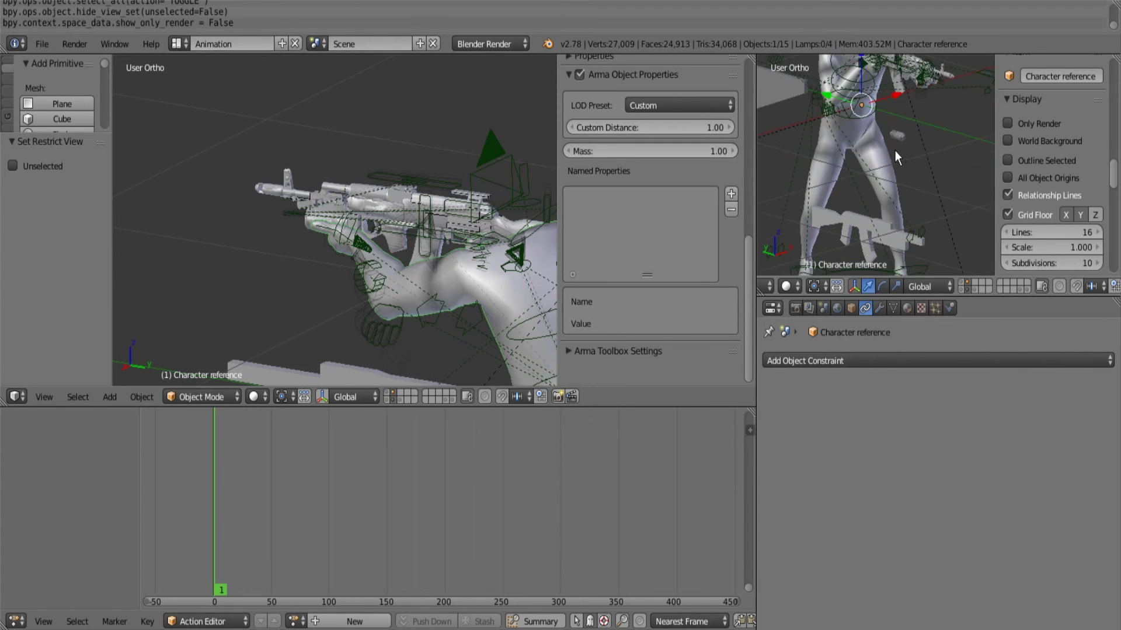
key(KP_0)
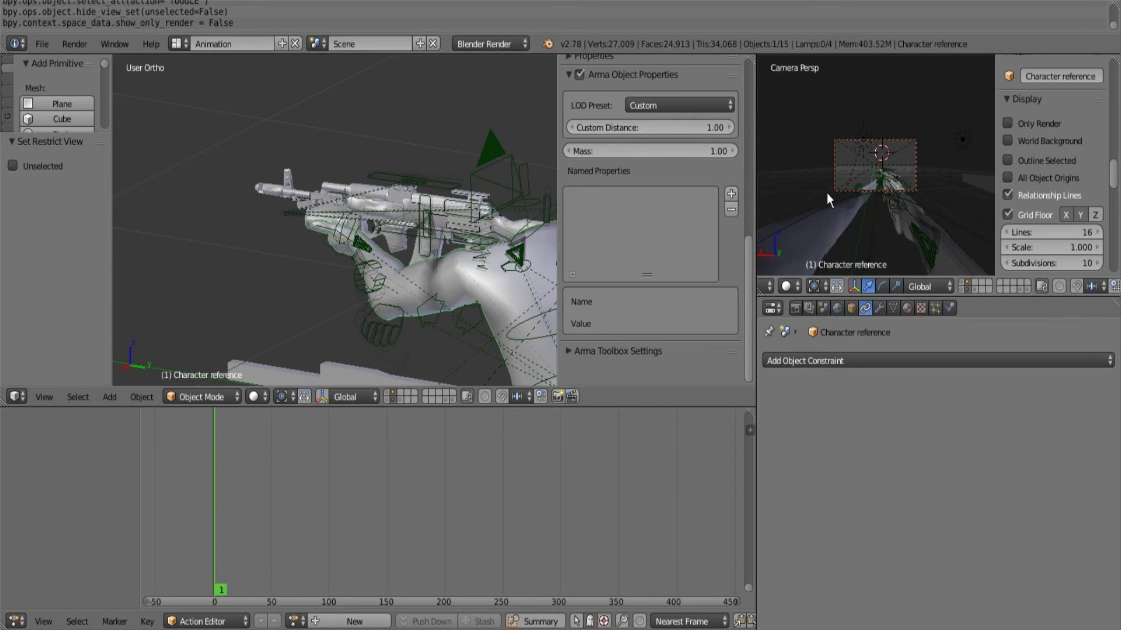
scroll(827, 231, up, 1)
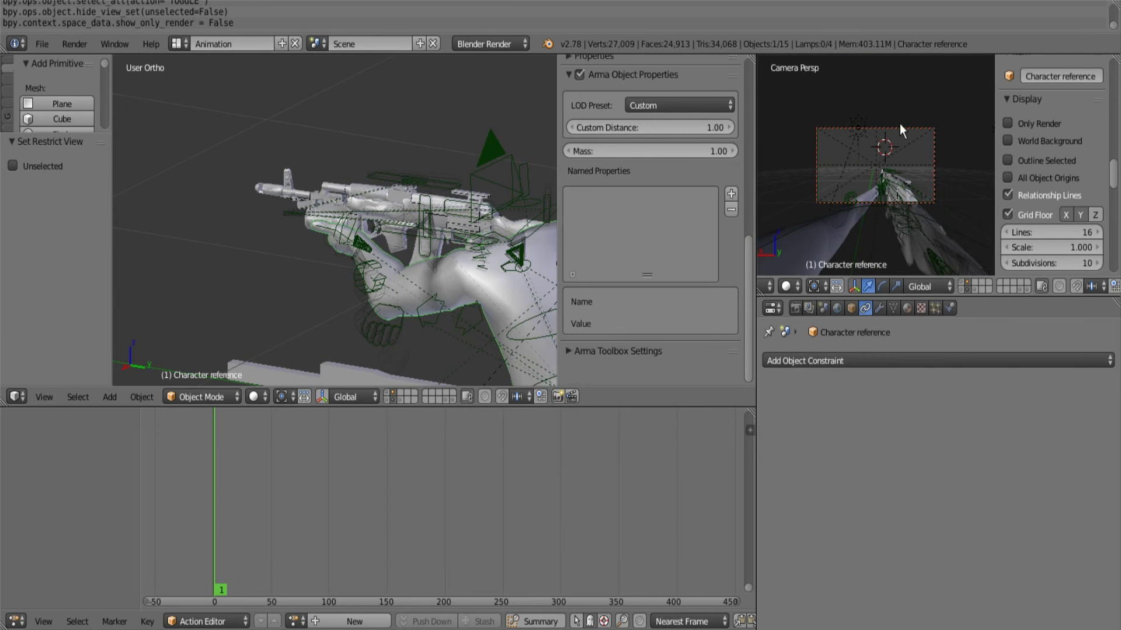
Step: Clear the render restriction on the objects and turn Only Render back on in the camera viewport
key(ctrl+alt+h)
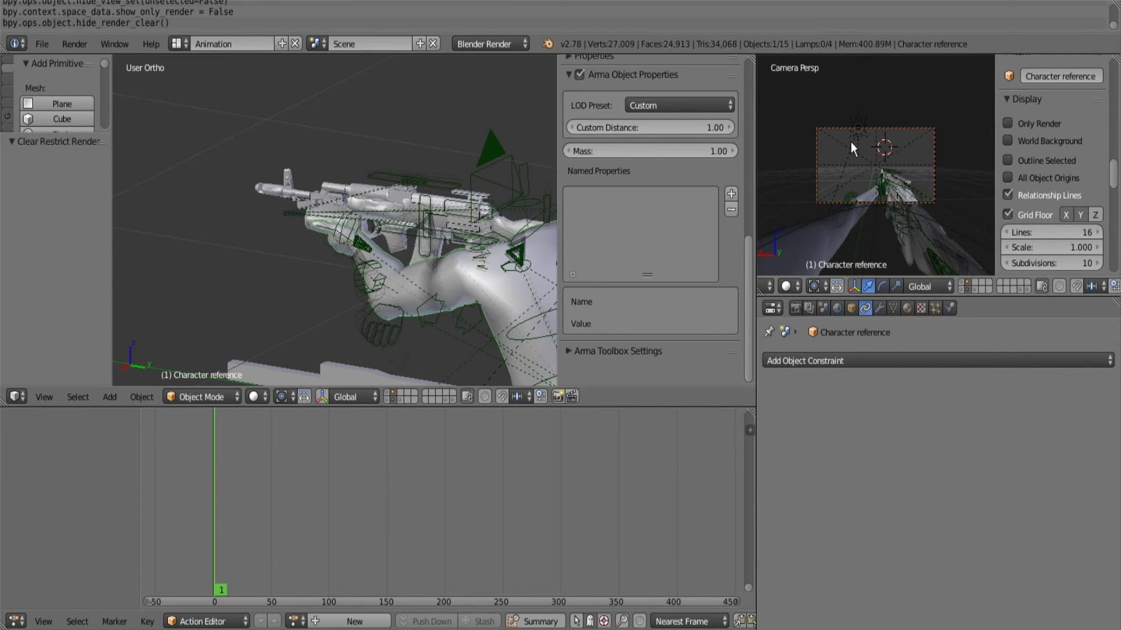
scroll(850, 142, up, 2)
scroll(413, 274, up, 6)
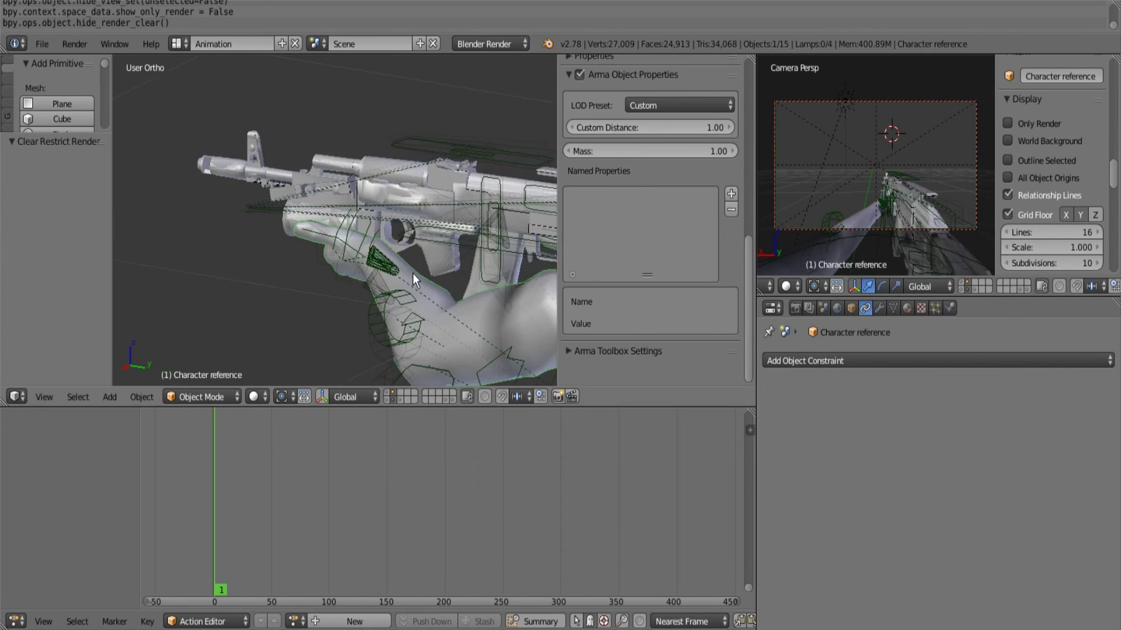
scroll(911, 230, up, 2)
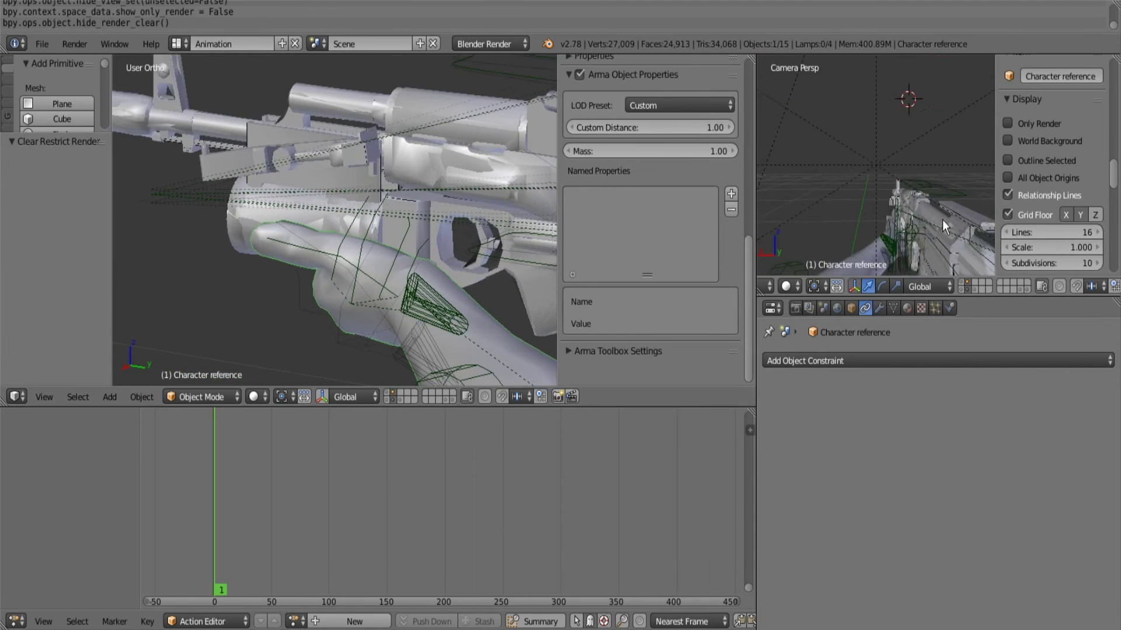
click(1041, 122)
scroll(814, 176, down, 5)
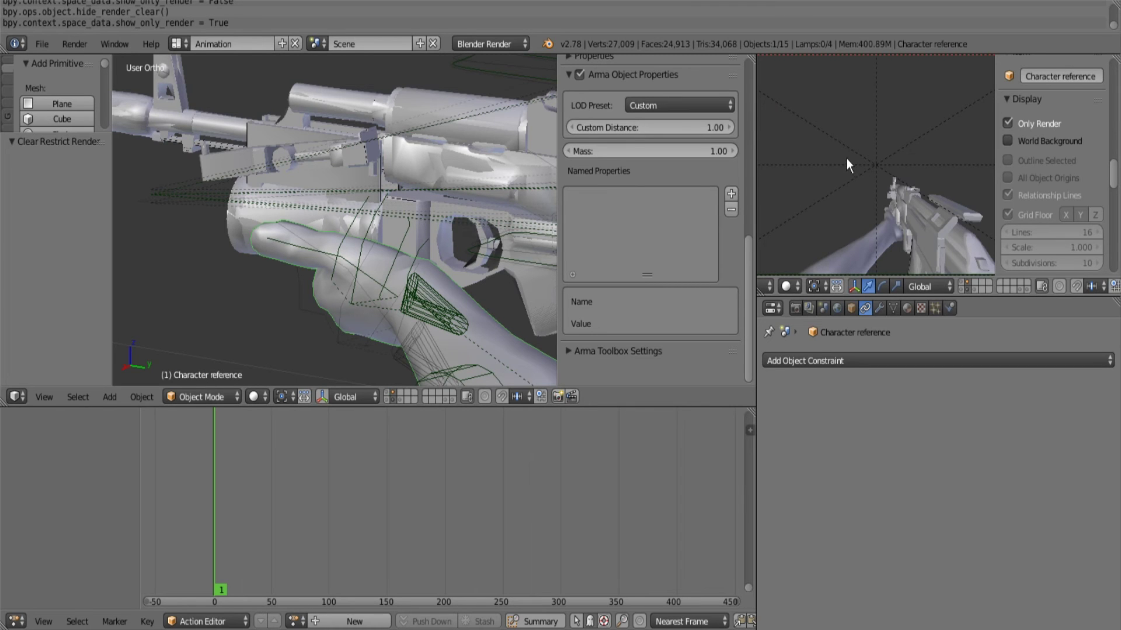
scroll(912, 169, up, 2)
scroll(424, 159, down, 2)
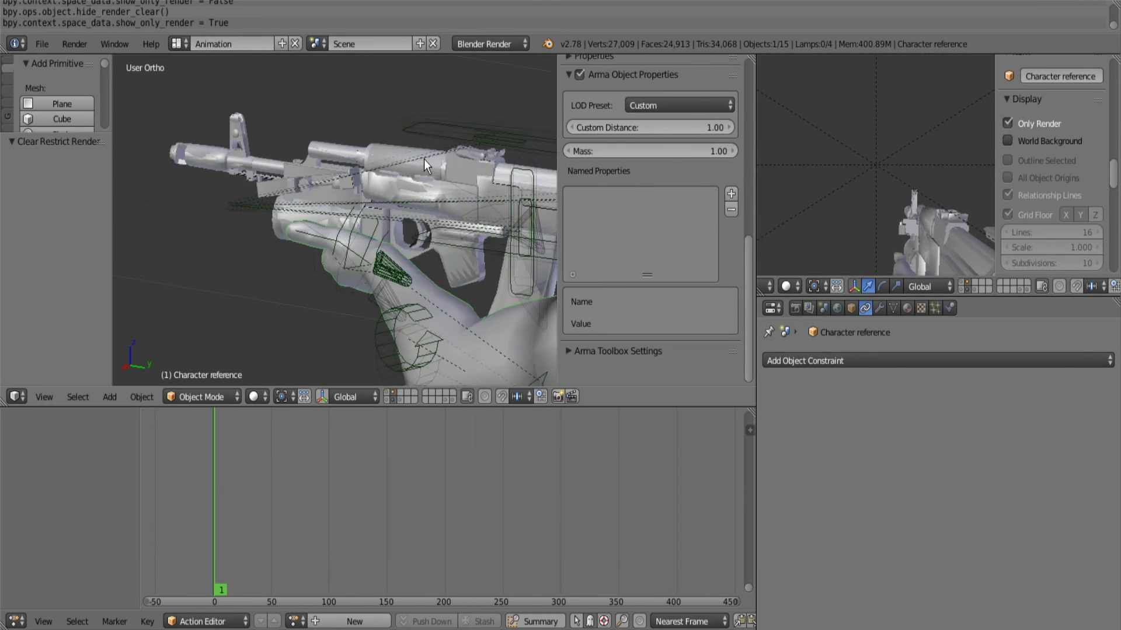
Step: Deselect everything, select the ArmaRig armature and switch it to Pose Mode
scroll(423, 159, down, 3)
key(a)
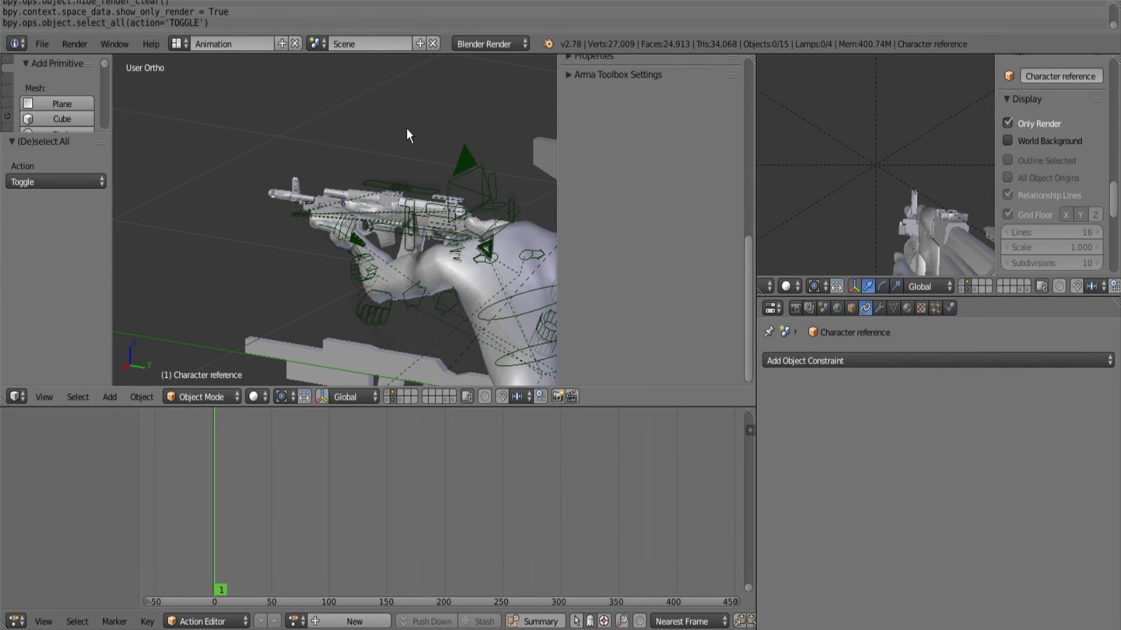
scroll(333, 170, up, 4)
right_click(444, 287)
key(ctrl+Tab)
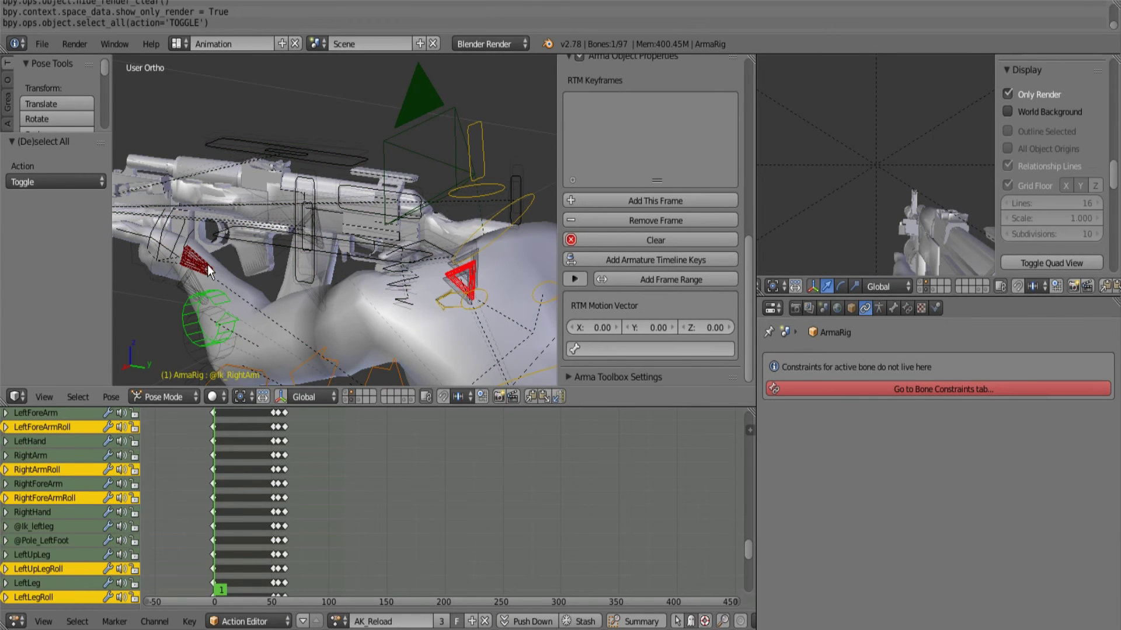
Step: Enlarge the camera viewport in width and height and hide its properties sidebar
ctrl+scroll(208, 266, down, 2)
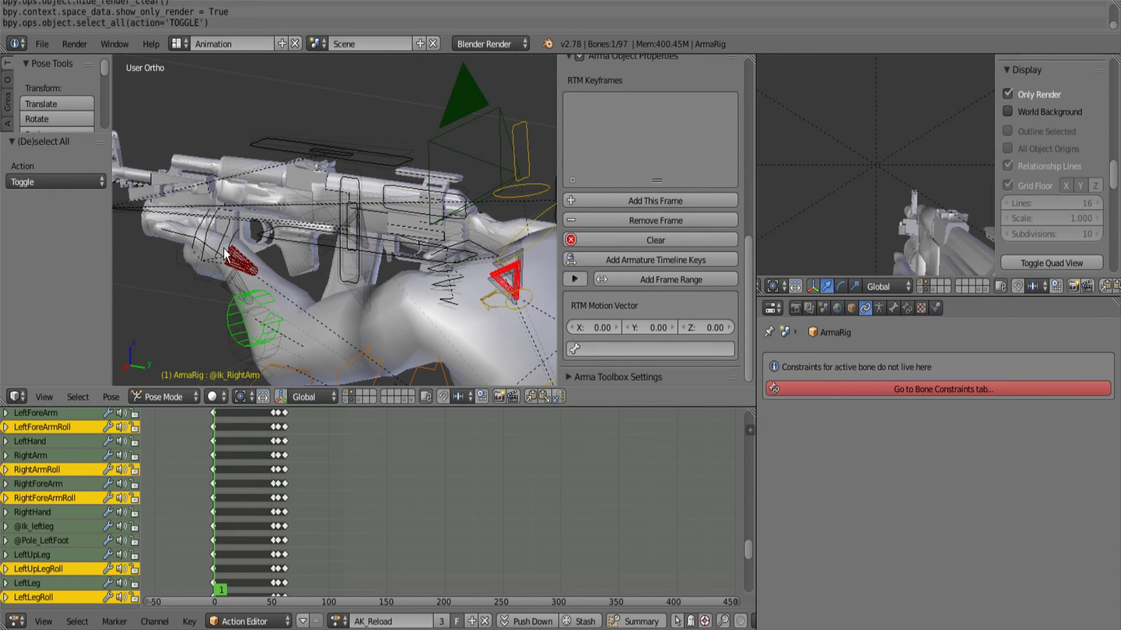
middle_drag(225, 248, 250, 248)
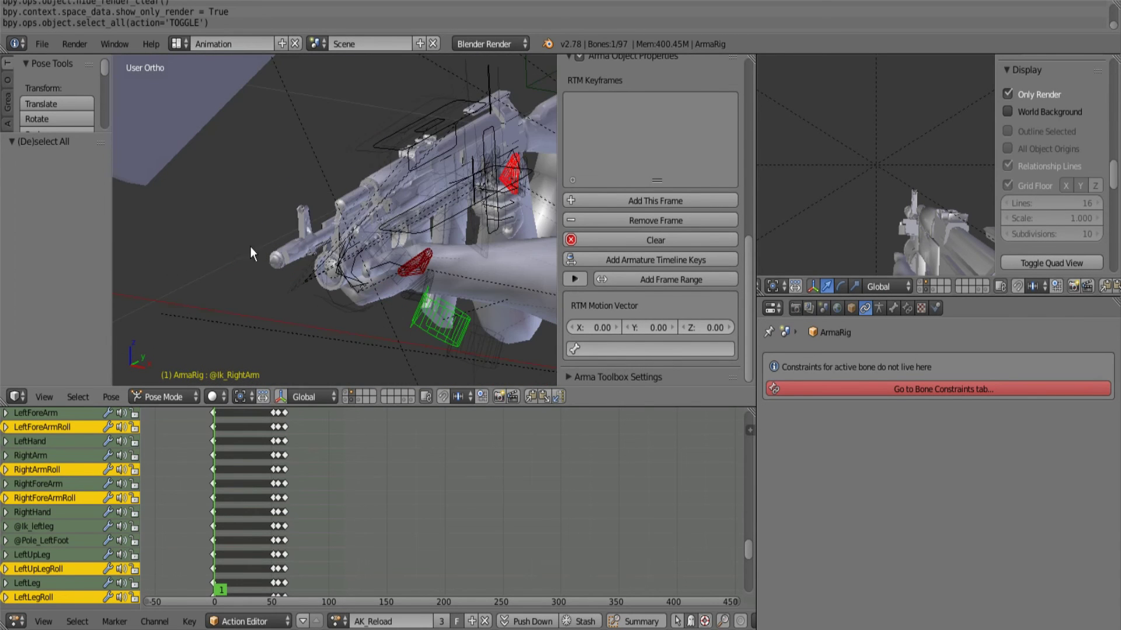
scroll(926, 146, down, 5)
scroll(875, 158, up, 1)
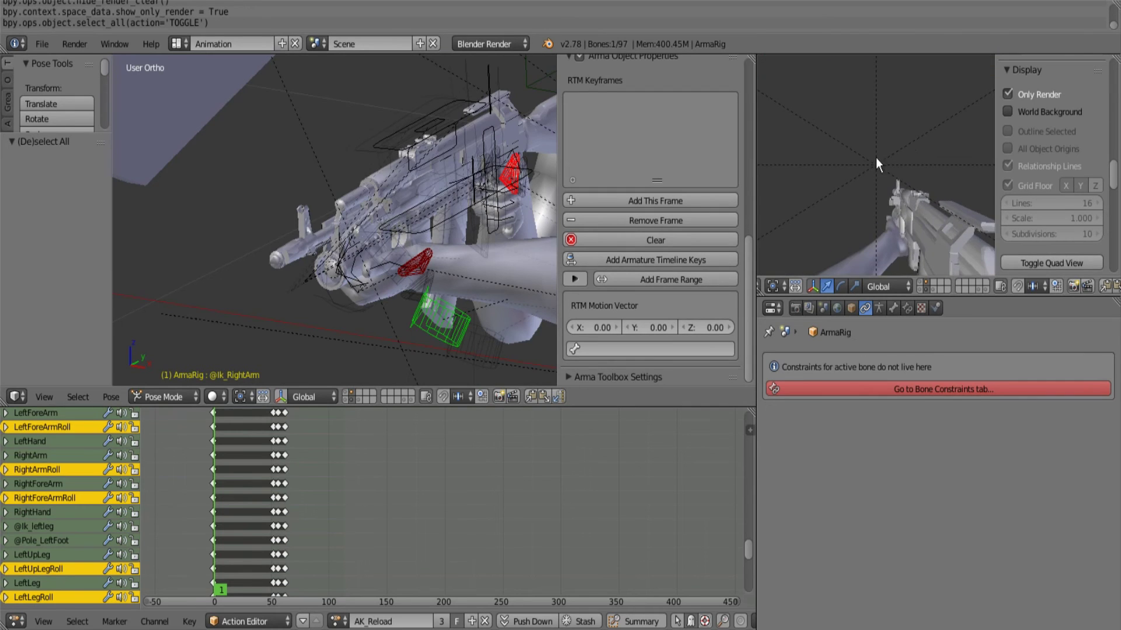
drag(756, 159, 673, 163)
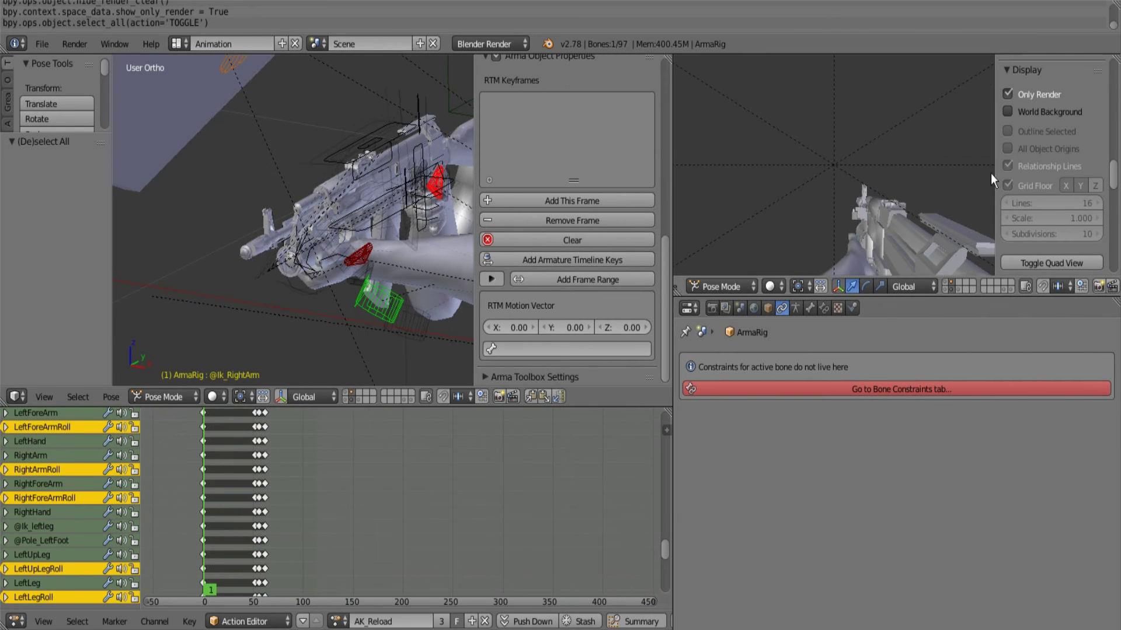
key(n)
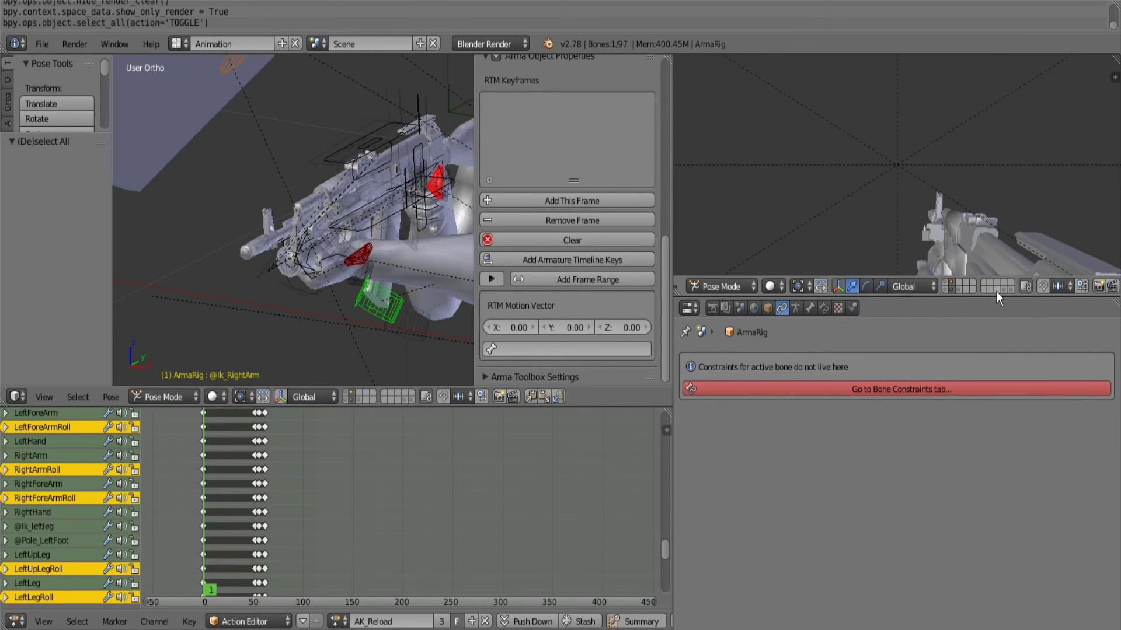
drag(995, 297, 945, 466)
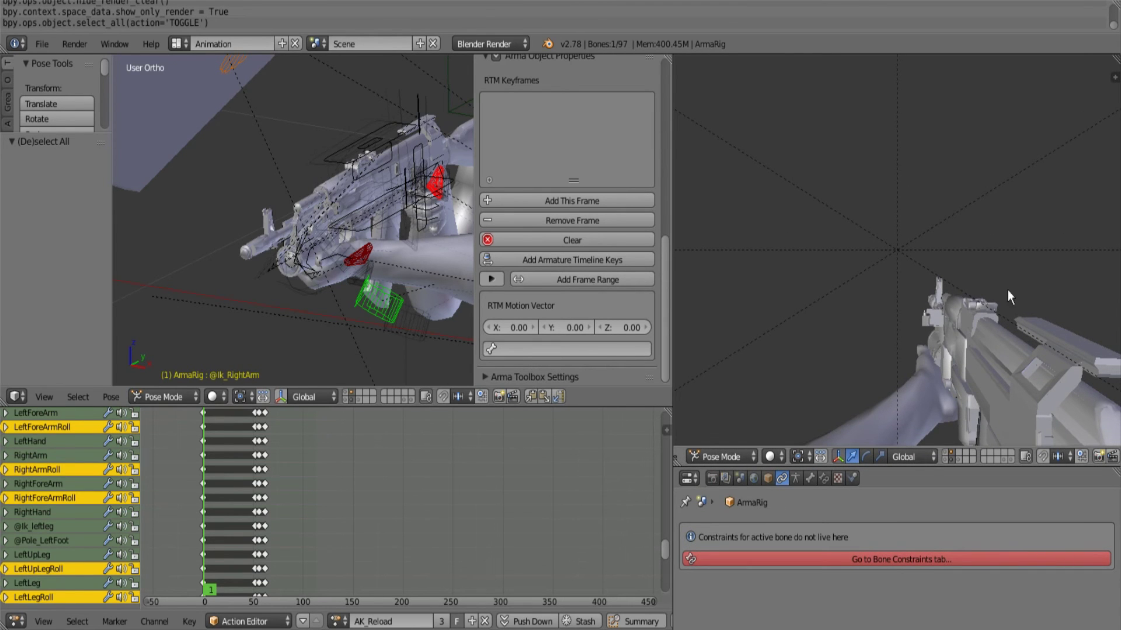
right_click(369, 250)
shift+right_click(436, 172)
shift+right_click(387, 222)
key(g)
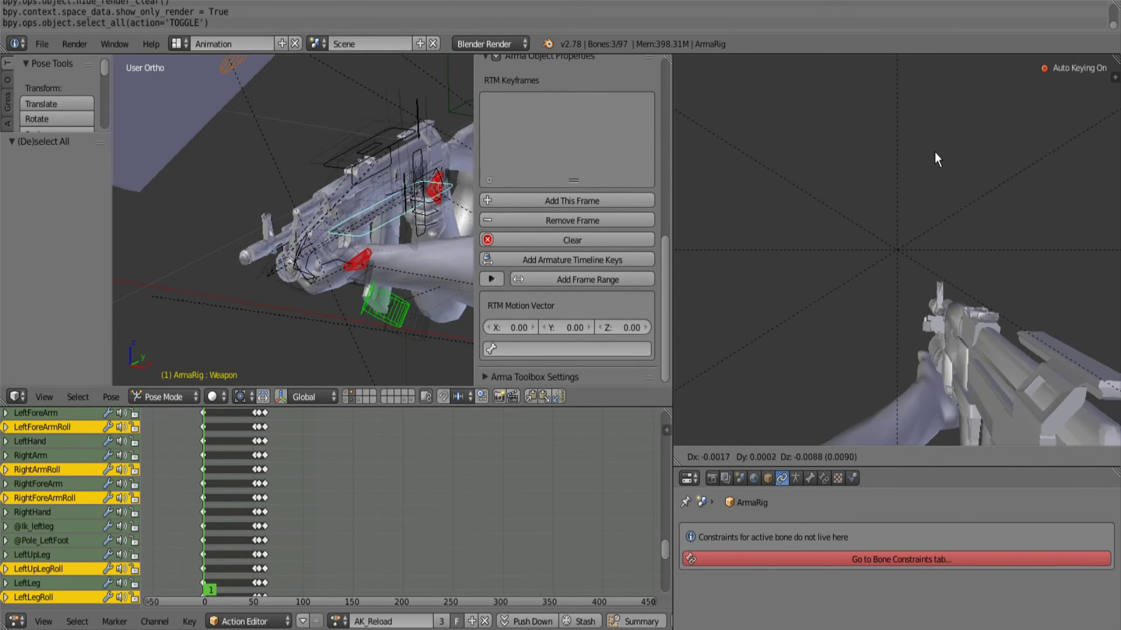
key(Escape)
key(a)
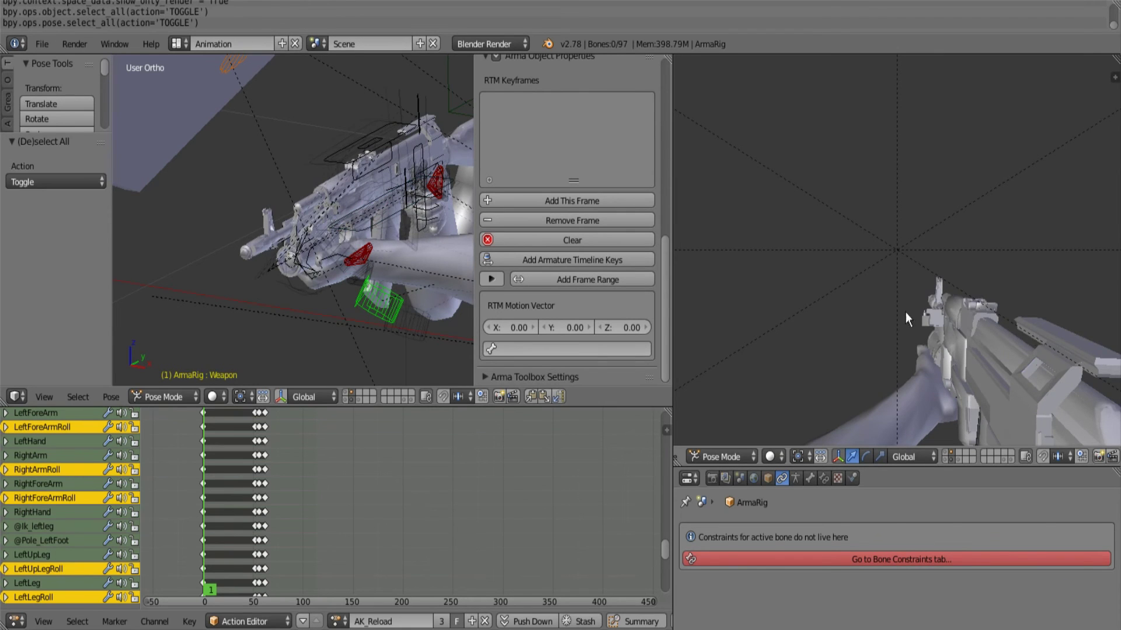
scroll(332, 270, down, 3)
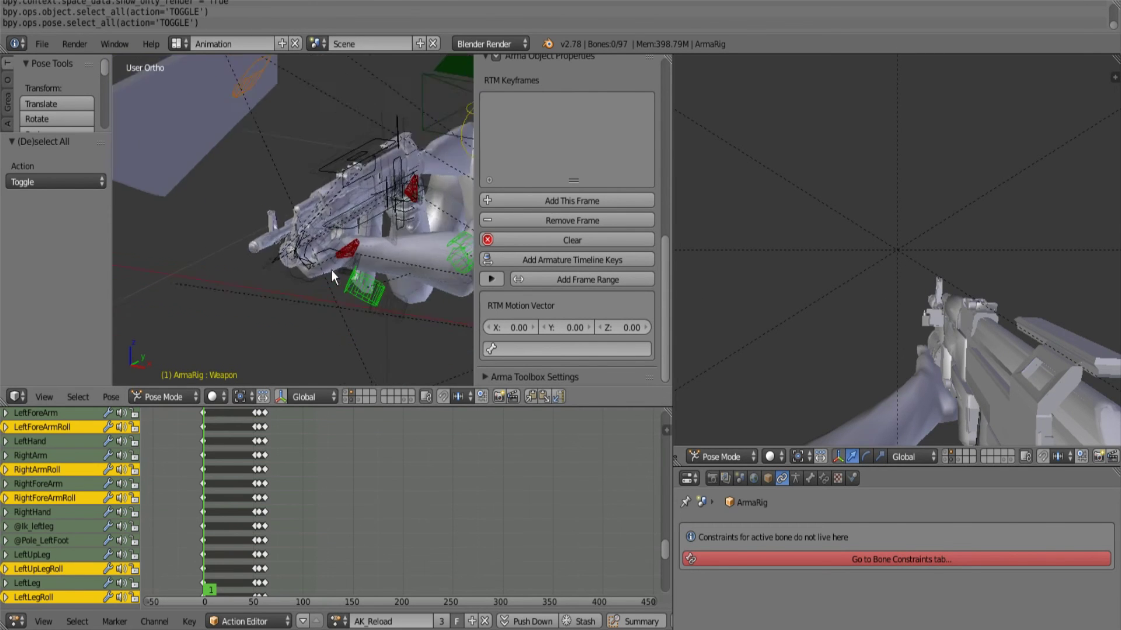
scroll(408, 256, up, 5)
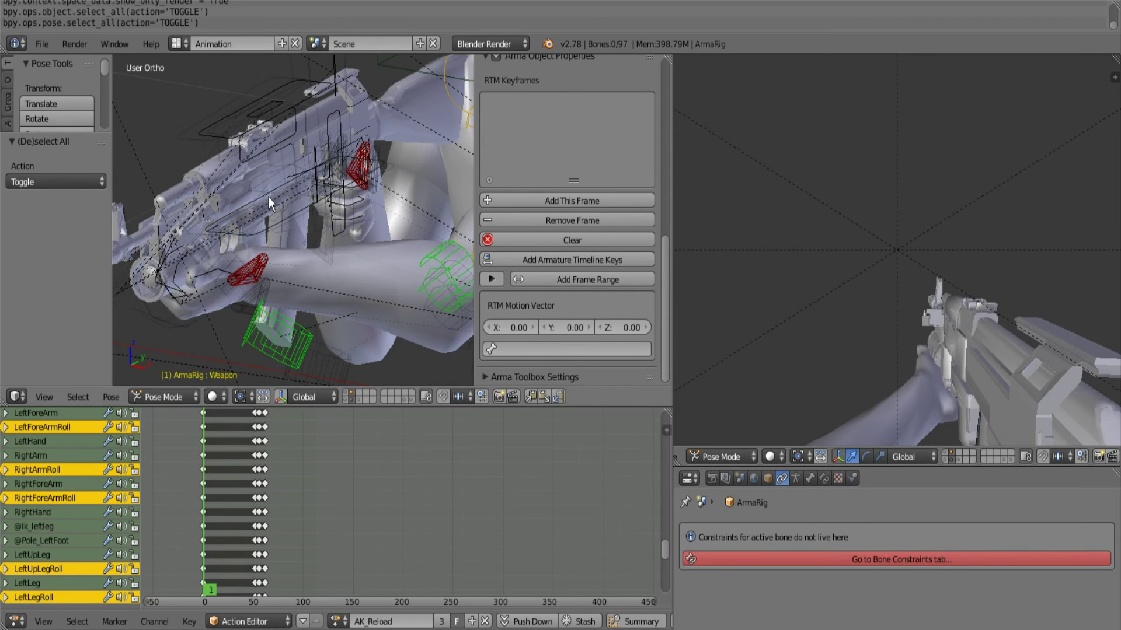
mouse_move(268, 197)
middle_down()
mouse_move(239, 210)
mouse_move(238, 250)
middle_up()
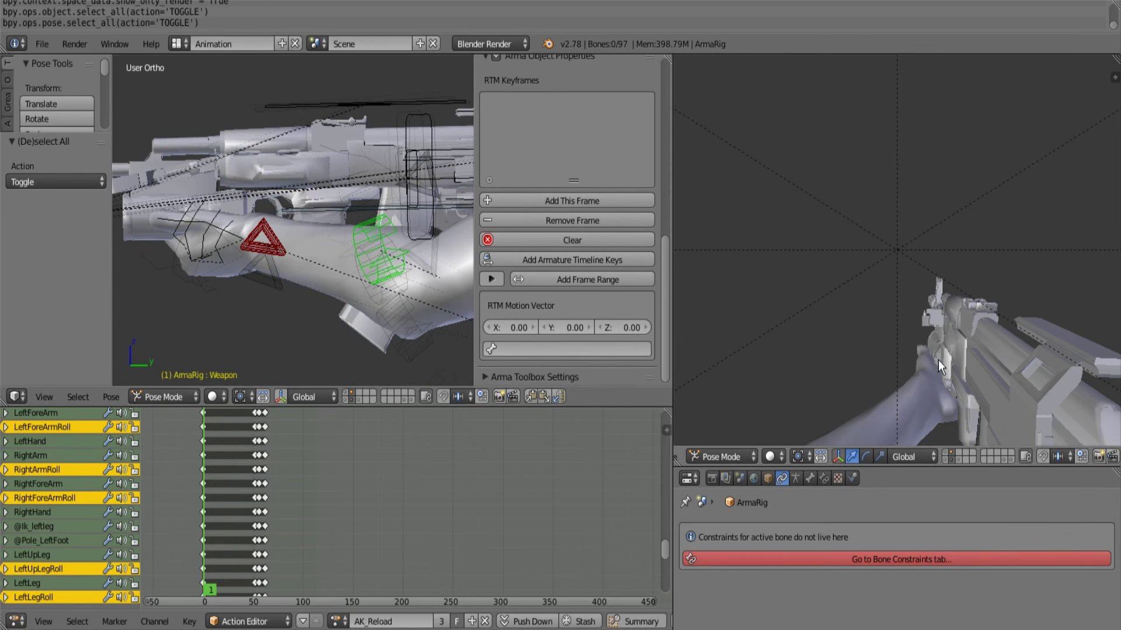
right_click(260, 248)
key(r)
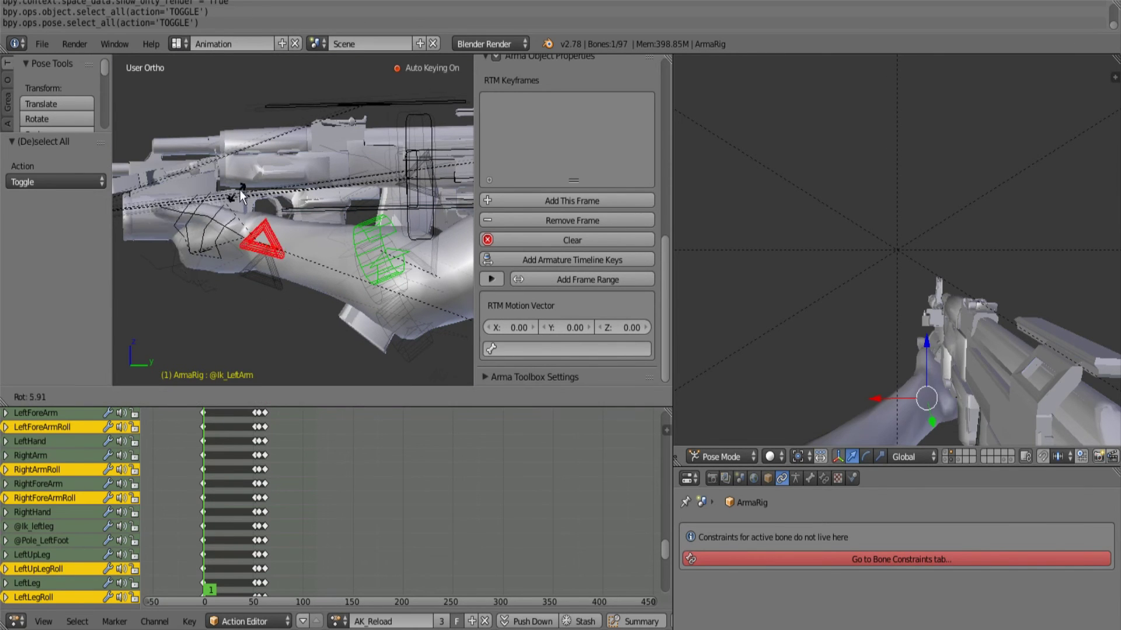
key(r)
click(272, 110)
key(g)
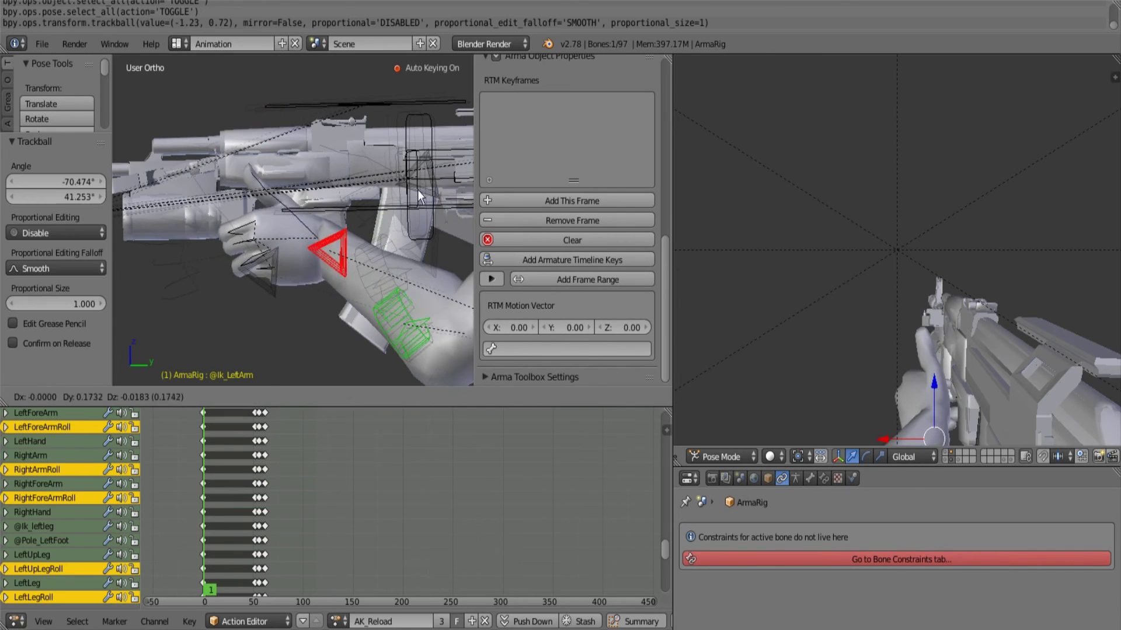
click(249, 172)
key(r)
click(321, 141)
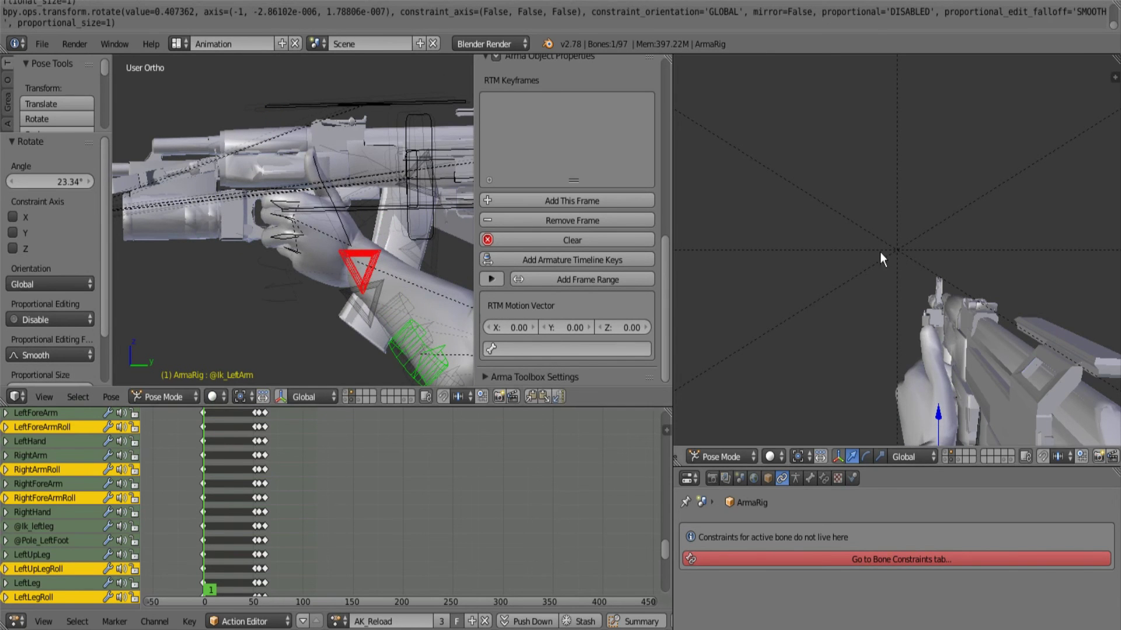
Step: Undo the rotations and the move of the left arm IK control
key(g)
key(ctrl+z)
key(ctrl+z)
key(ctrl+z)
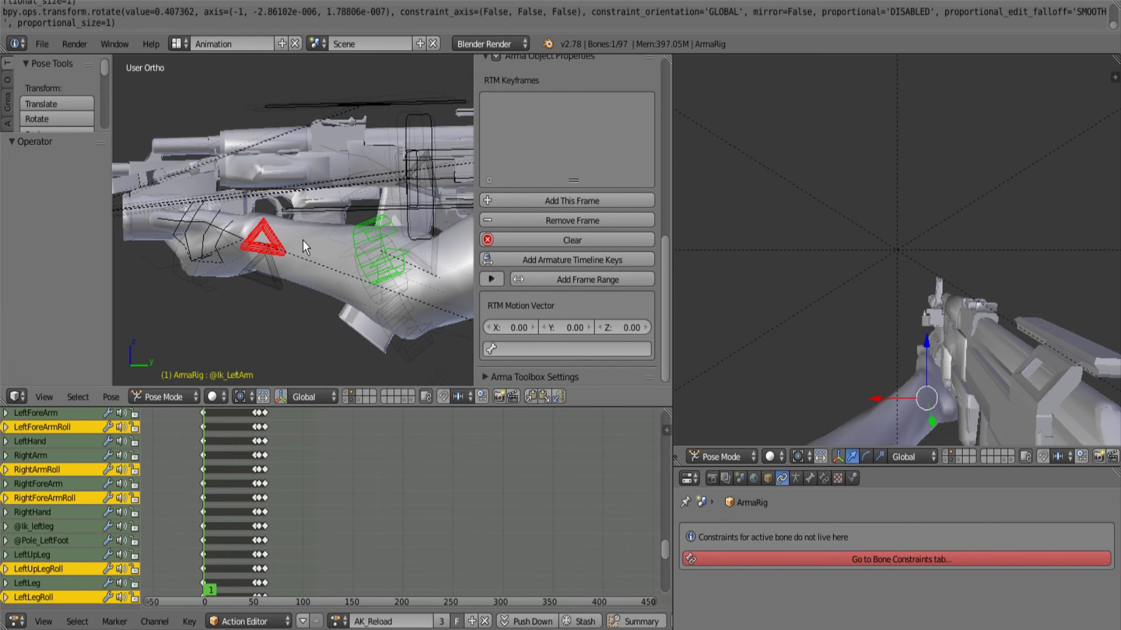
Step: Examine the left arm and rifle in the right orthographic view, with Only Render turned on briefly and off again
mouse_move(284, 234)
middle_down()
mouse_move(316, 216)
mouse_move(285, 234)
middle_up()
key(KP_3)
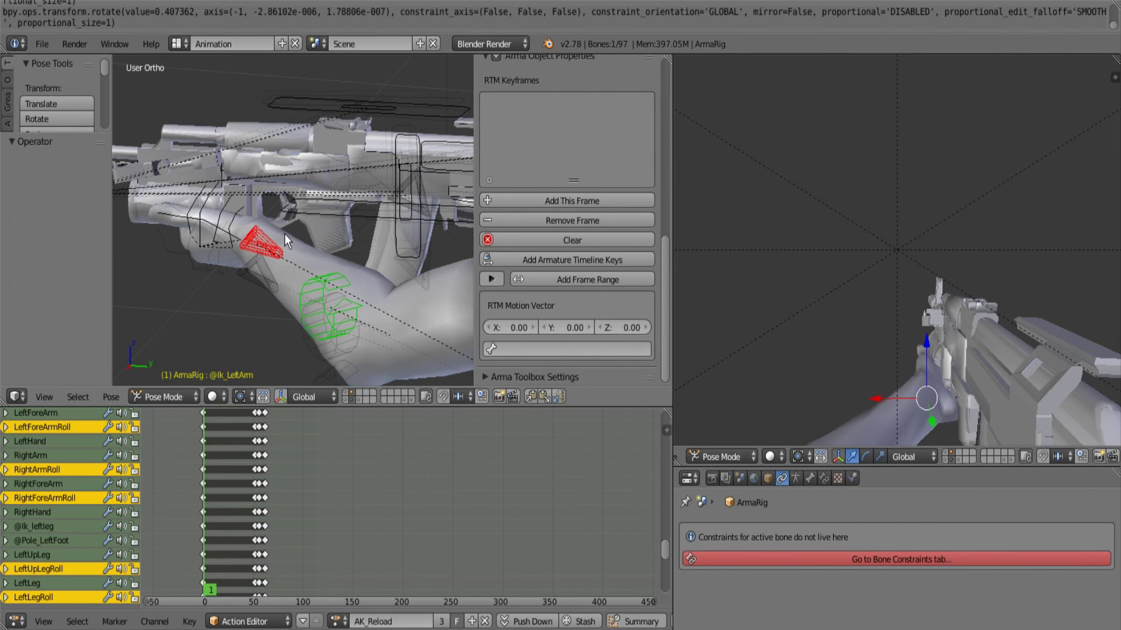
key(KP_1)
key(KP_3)
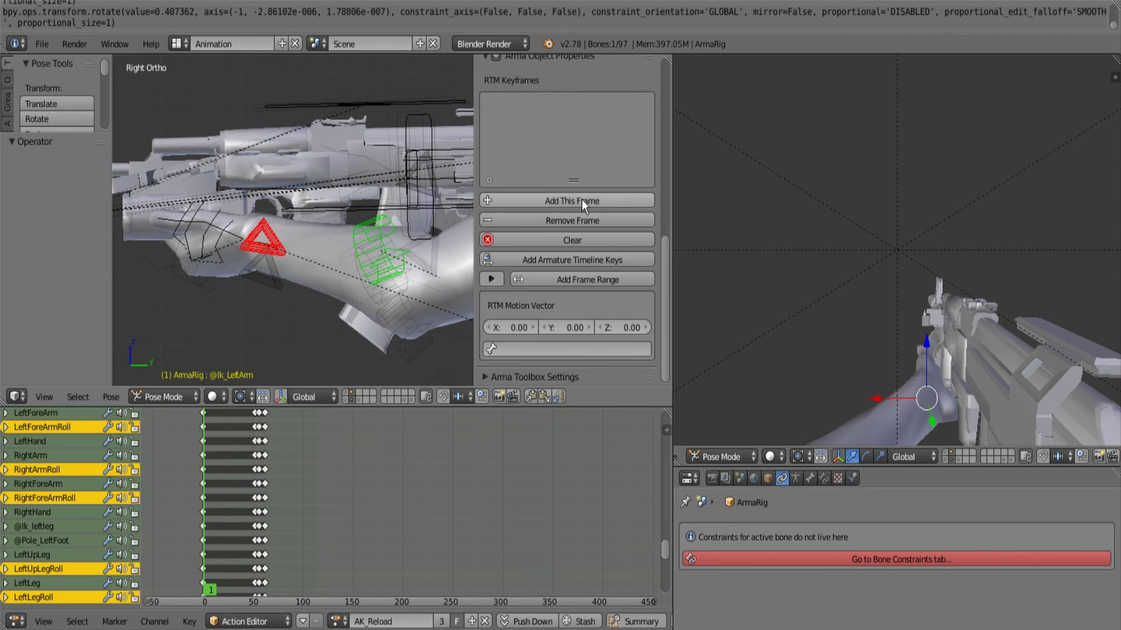
scroll(578, 198, up, 10)
click(519, 185)
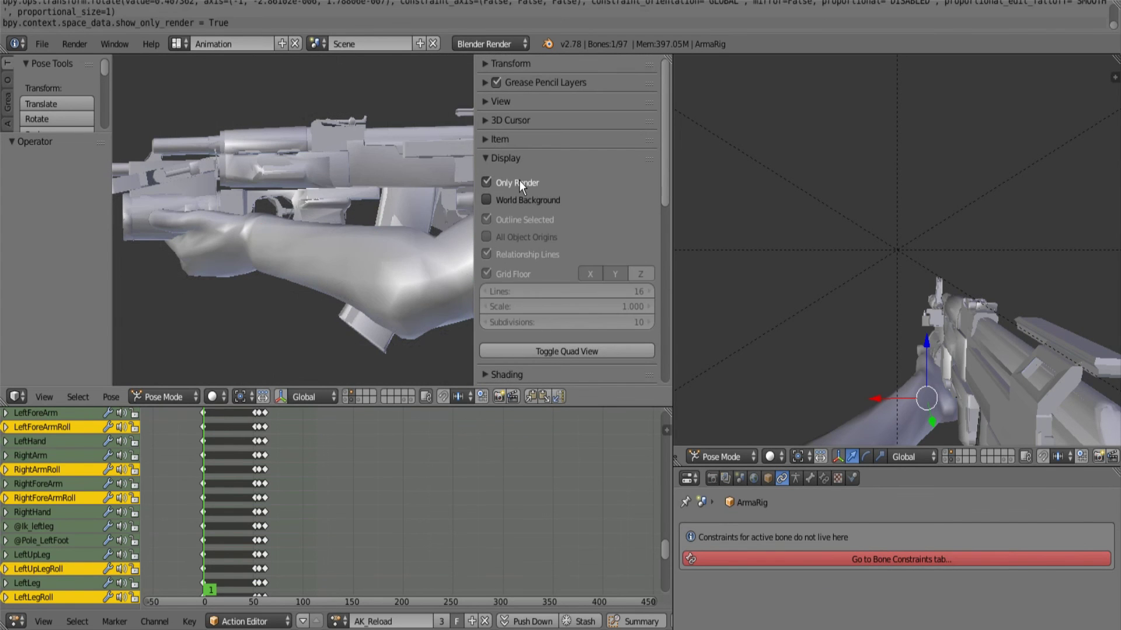
click(533, 186)
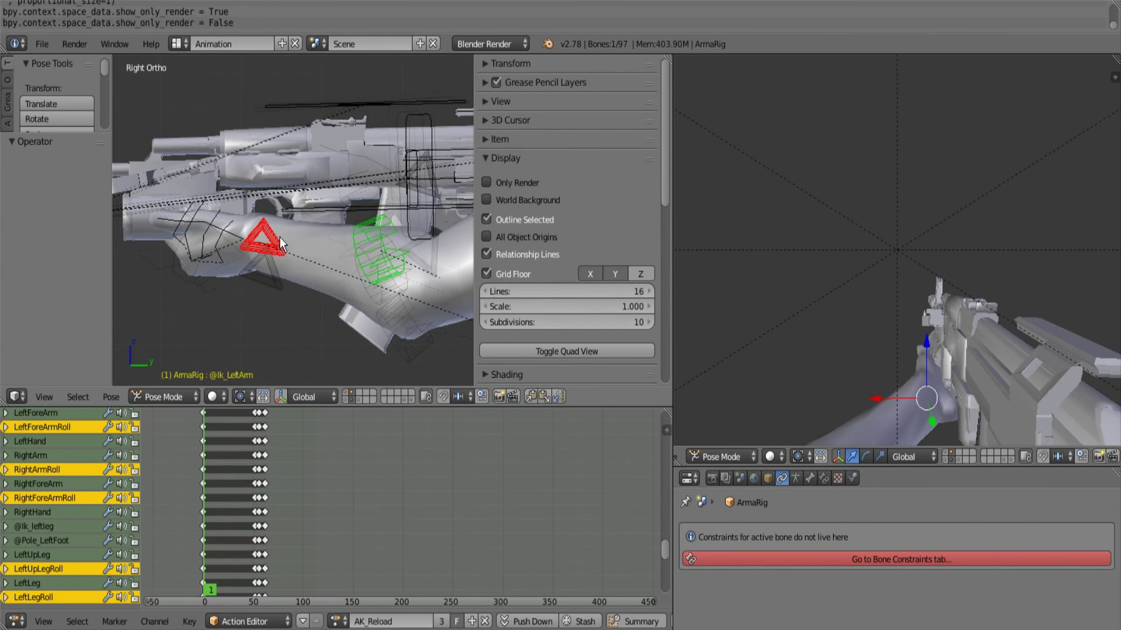
key(r)
key(r)
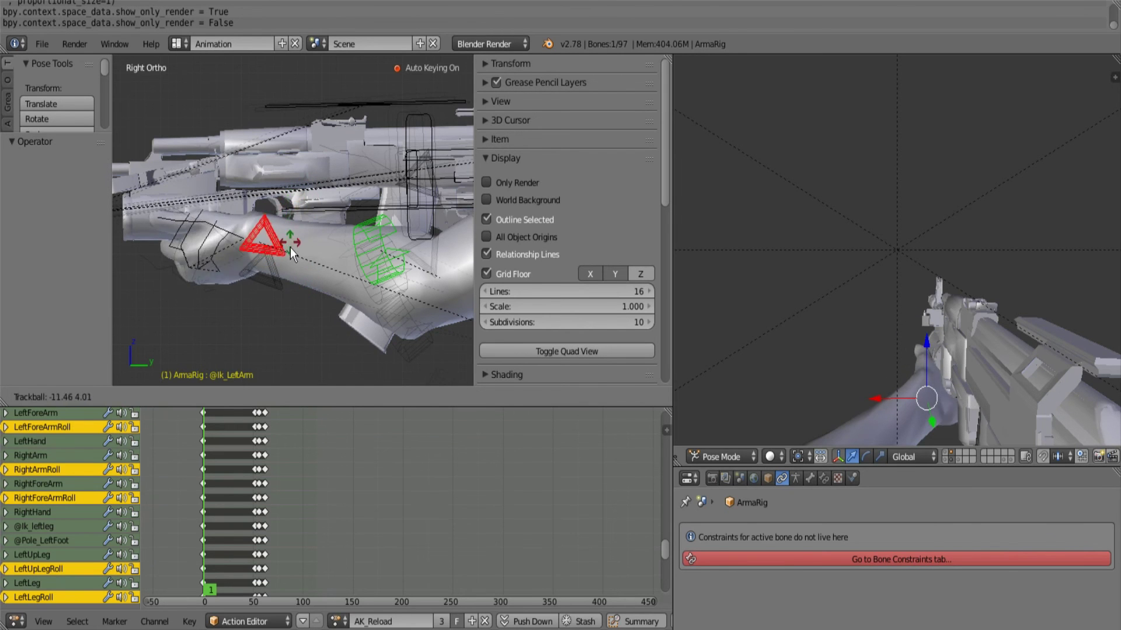
right_click(290, 248)
key(r)
key(y)
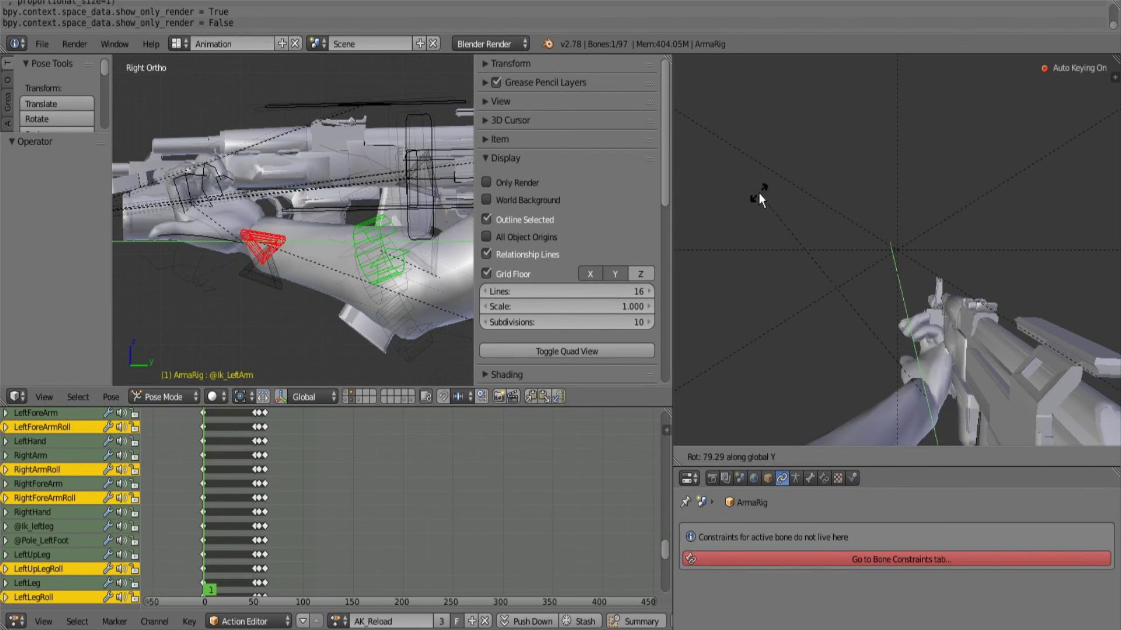
key(y)
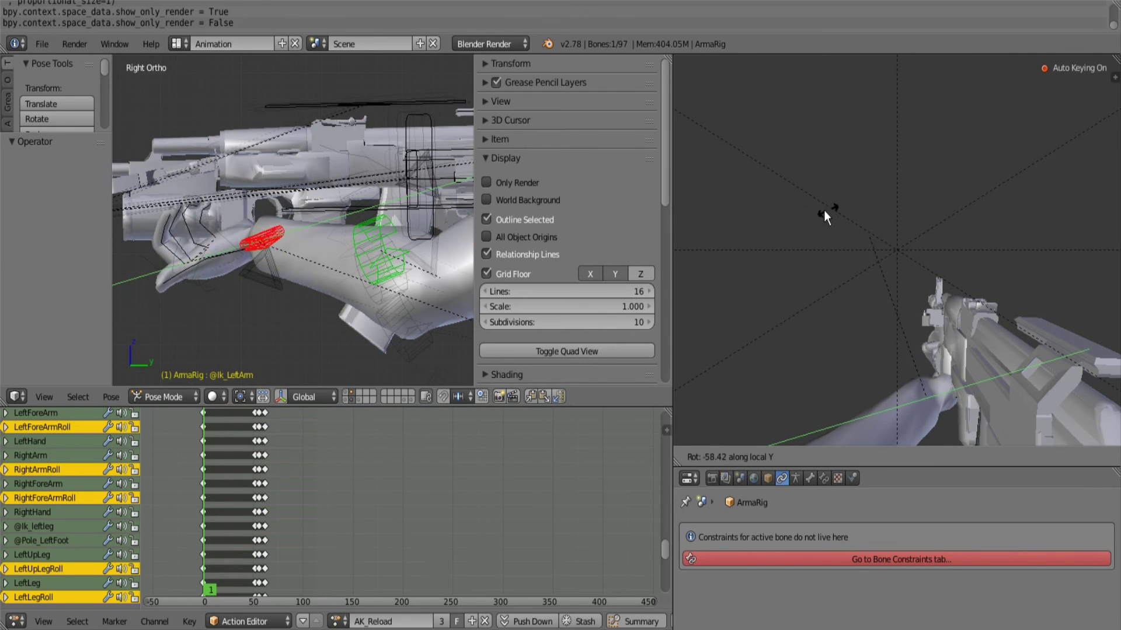
right_click(959, 304)
right_click(362, 239)
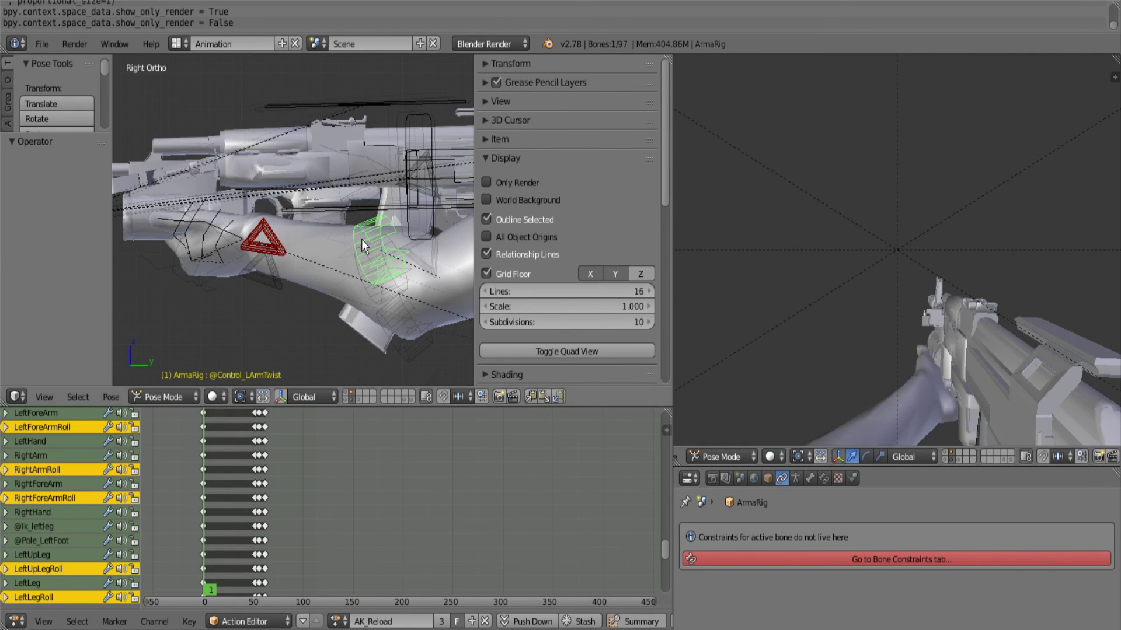
scroll(392, 243, down, 5)
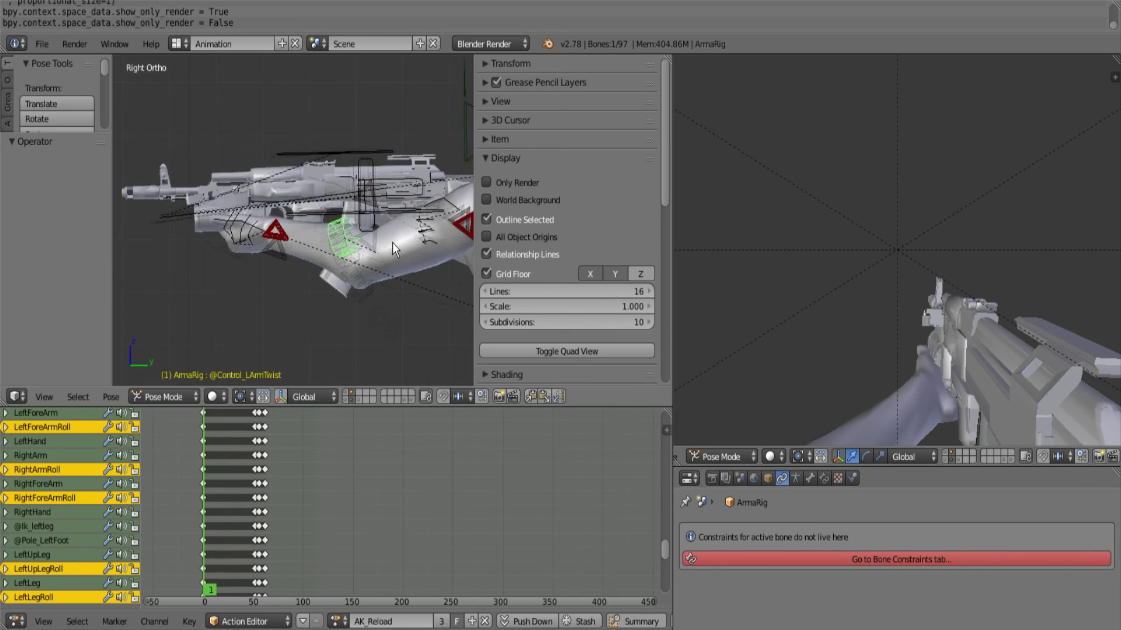
scroll(363, 249, up, 5)
scroll(358, 253, up, 3)
key(r)
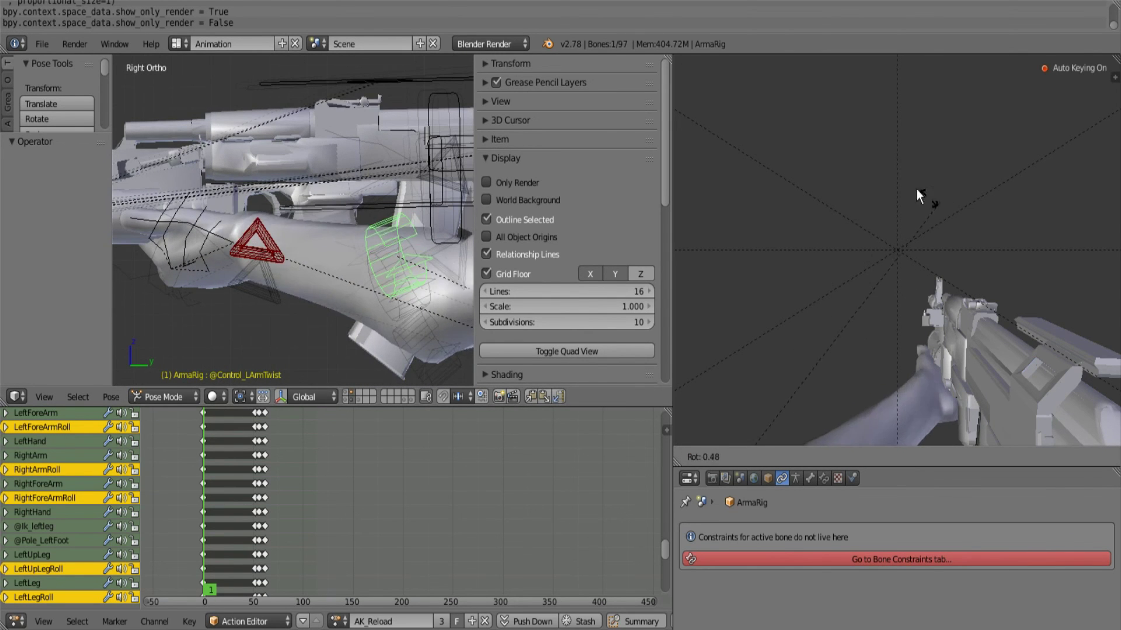
click(917, 190)
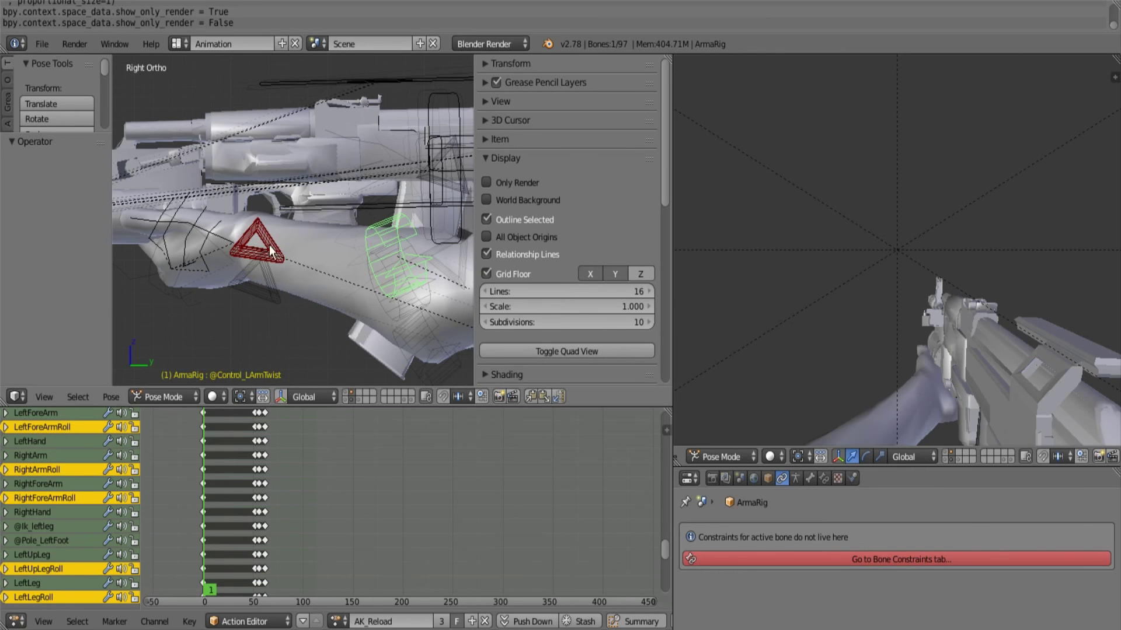
key(r)
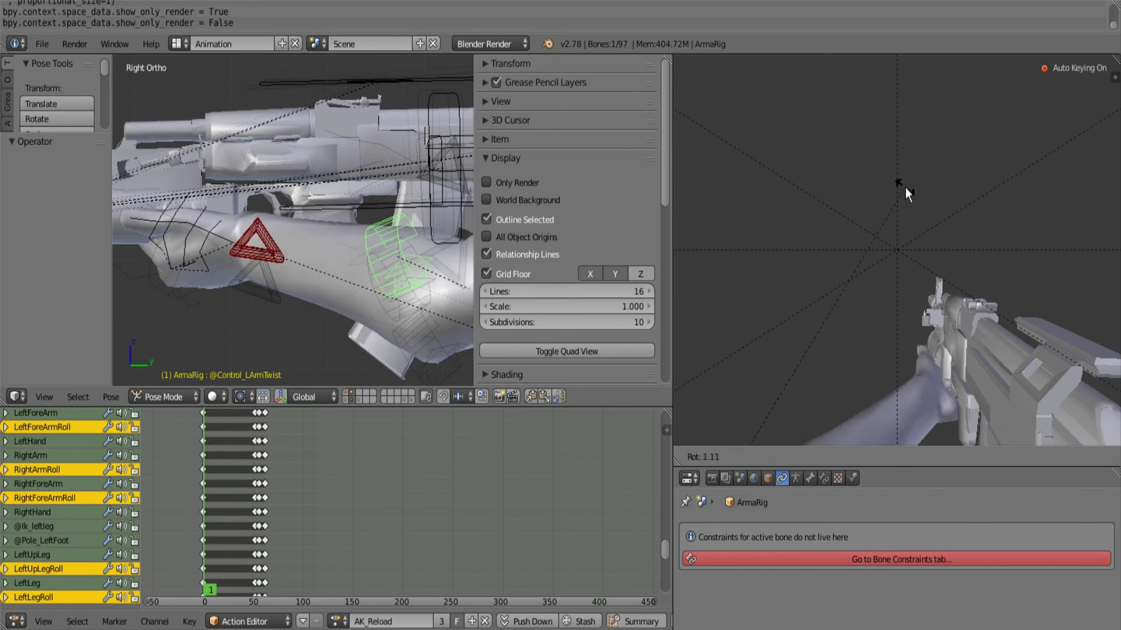
right_click(897, 194)
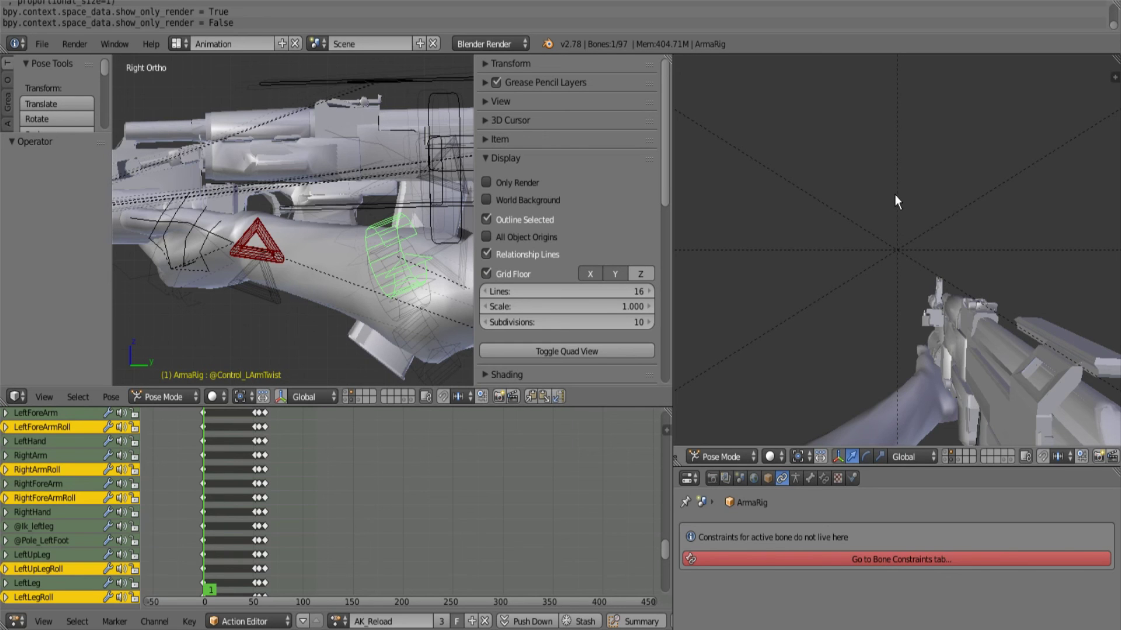
right_click(262, 234)
key(g)
click(351, 253)
Step: Trackball-rotate the left arm IK control about -49° and 28°, and move it about 0.379 in Y and 0.093 in Z toward the magazine
scroll(323, 261, down, 3)
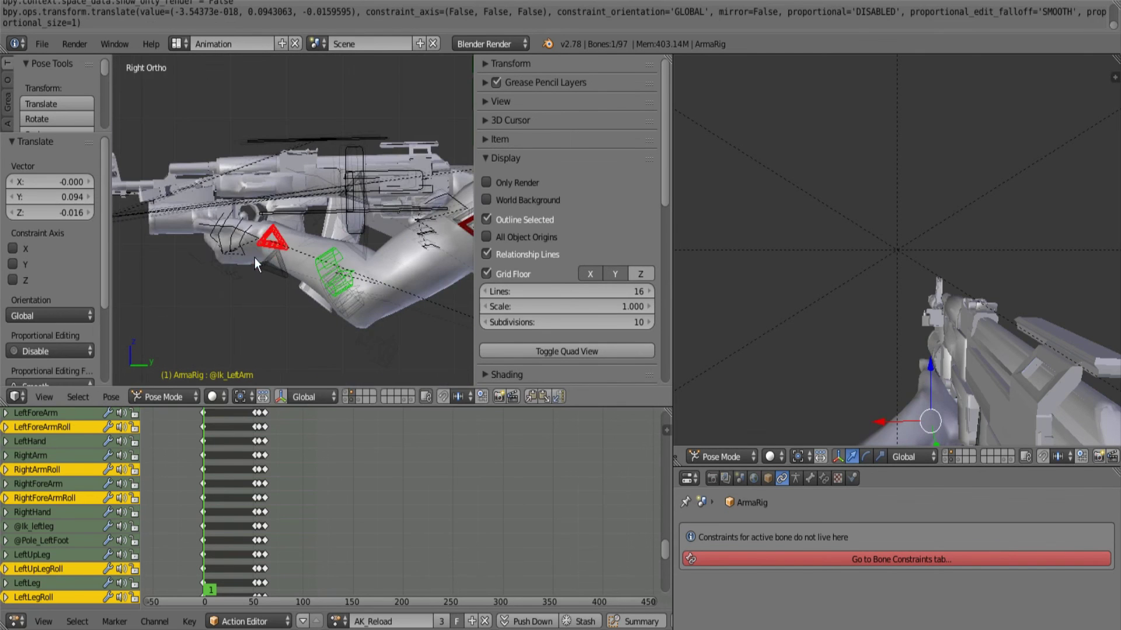
key(r)
key(r)
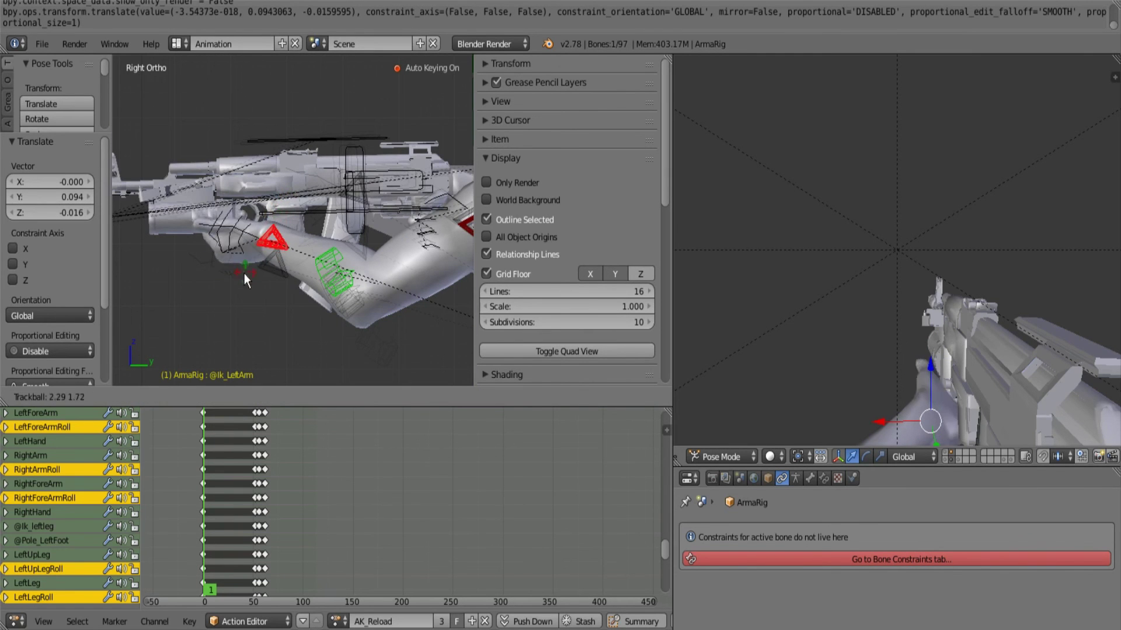
click(287, 196)
key(g)
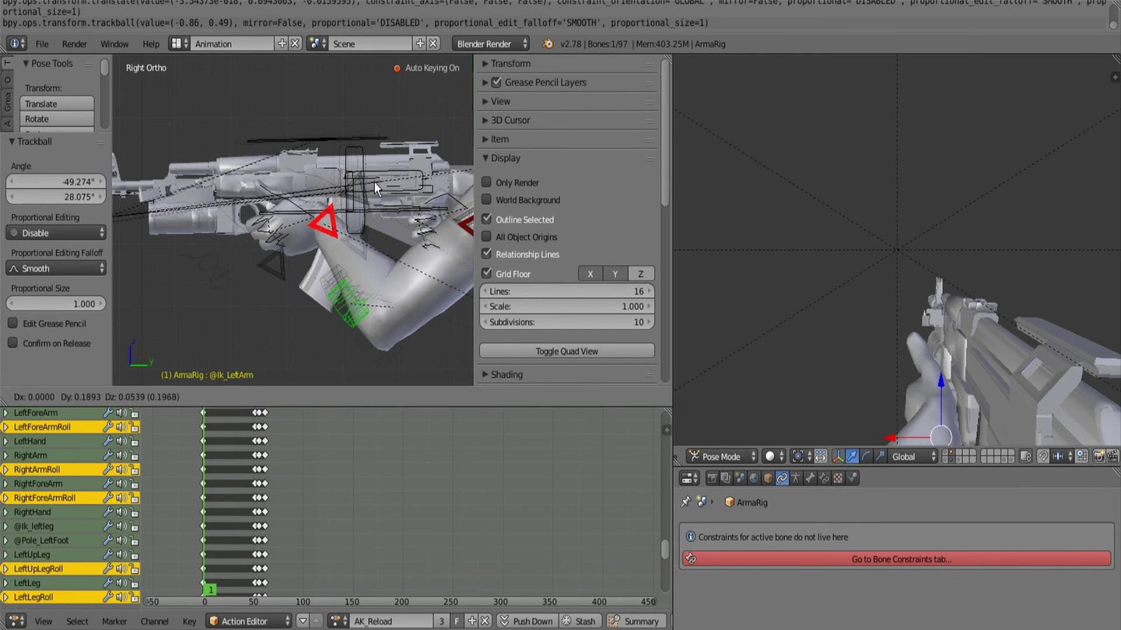
click(470, 158)
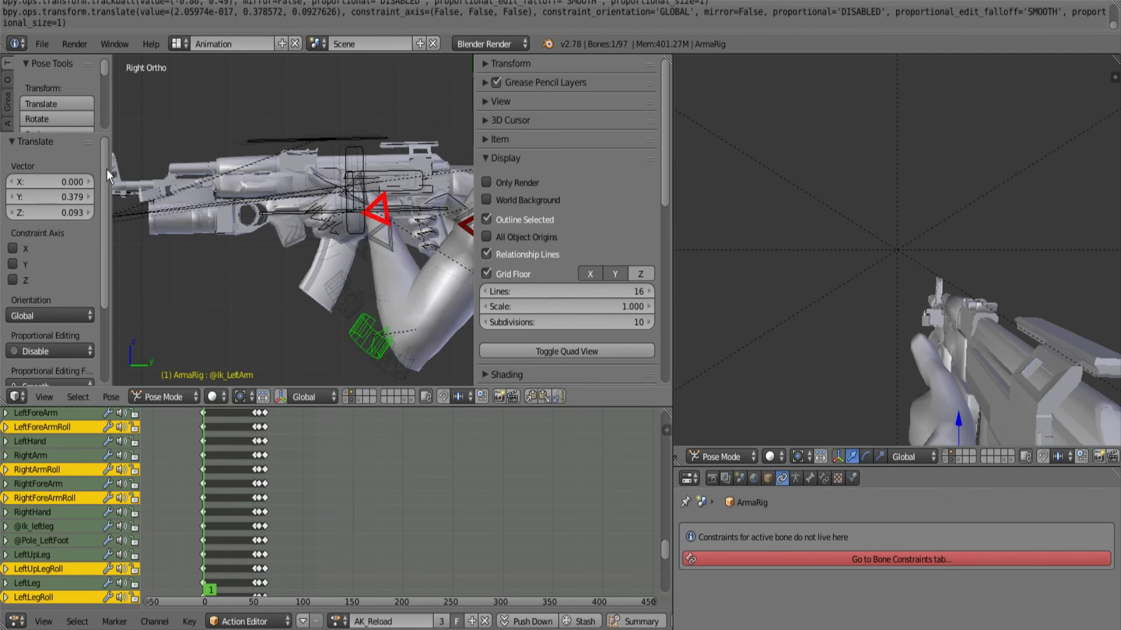
Step: Align the left hand with the magazine by rotating it about 37°, moving it -0.027 in Y and -0.090 in Z, and rotating it -7°
scroll(346, 199, up, 4)
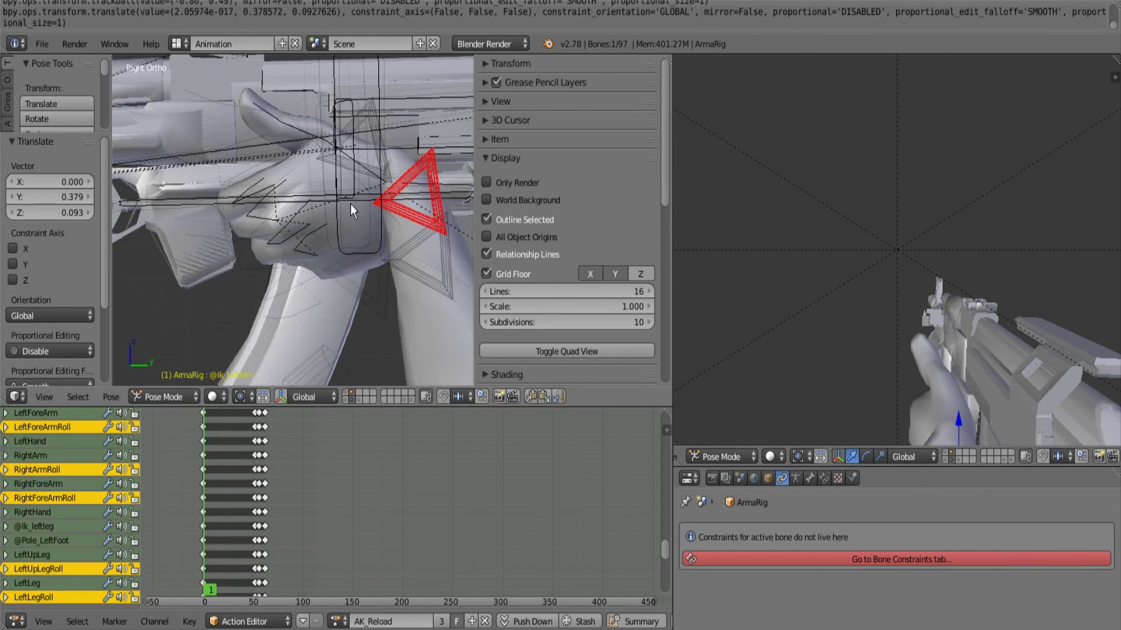
key(r)
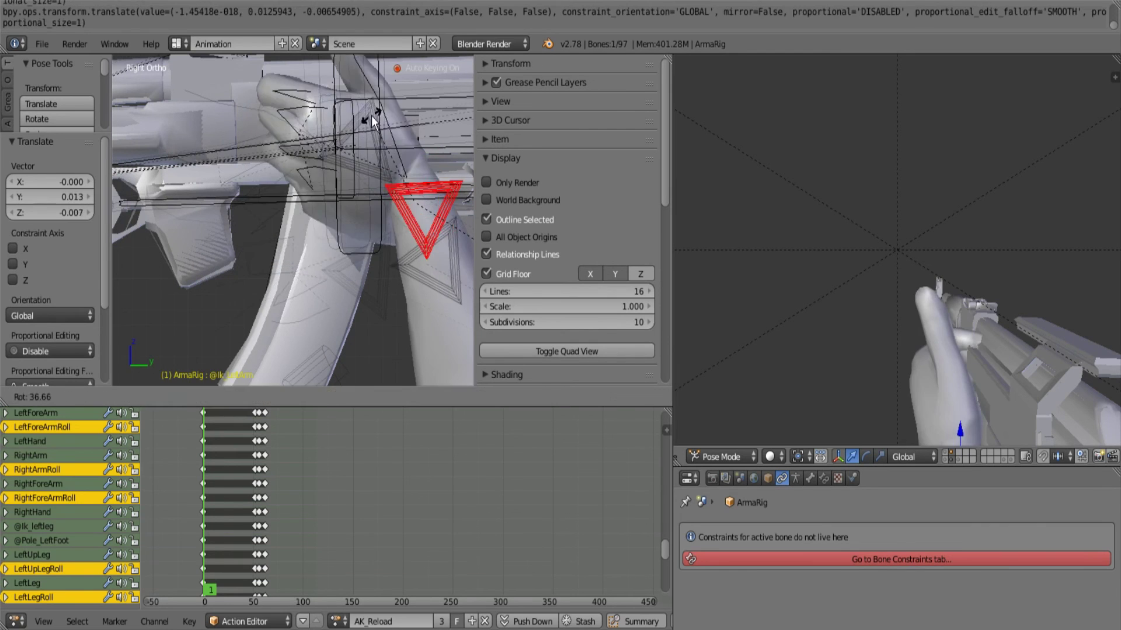
click(371, 115)
key(g)
click(333, 255)
key(r)
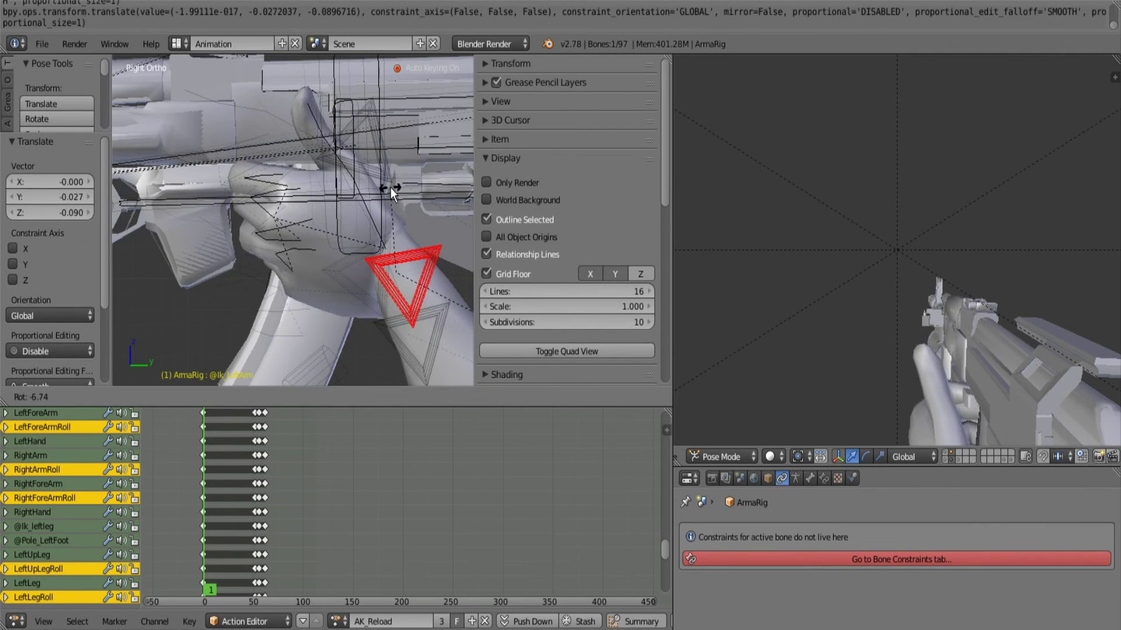
click(544, 154)
Step: Turn on Only Render in the side viewport to show the hand and rifle without rig shapes
click(506, 182)
scroll(274, 204, down, 3)
scroll(283, 210, up, 4)
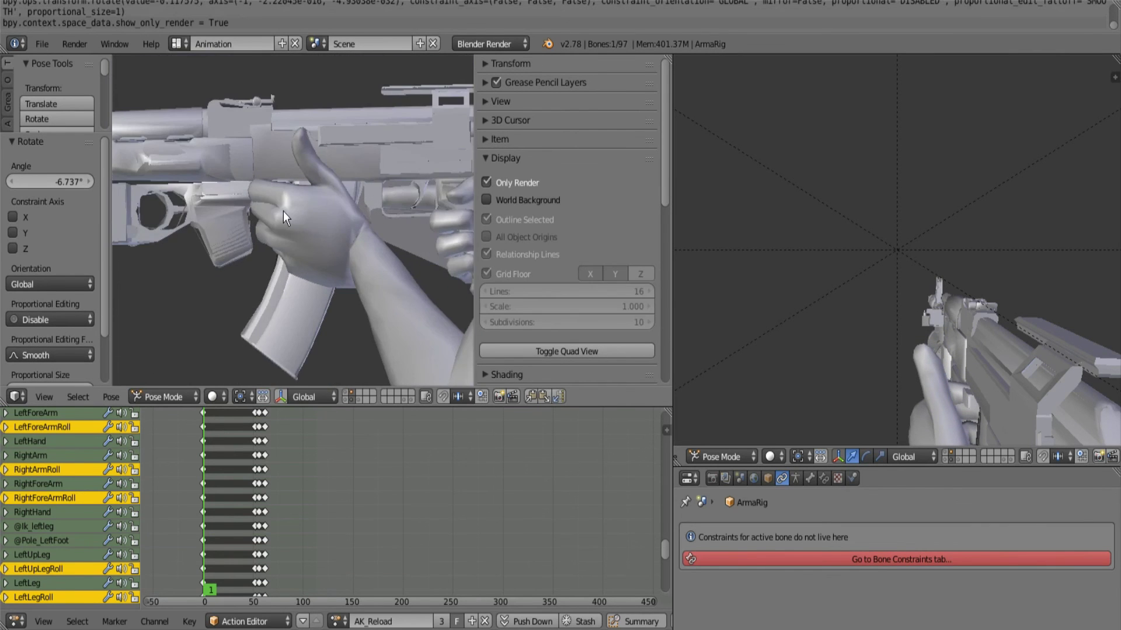
Step: Shift the left hand sideways in the camera view by about -0.032 and -0.012 in X
key(KP_0)
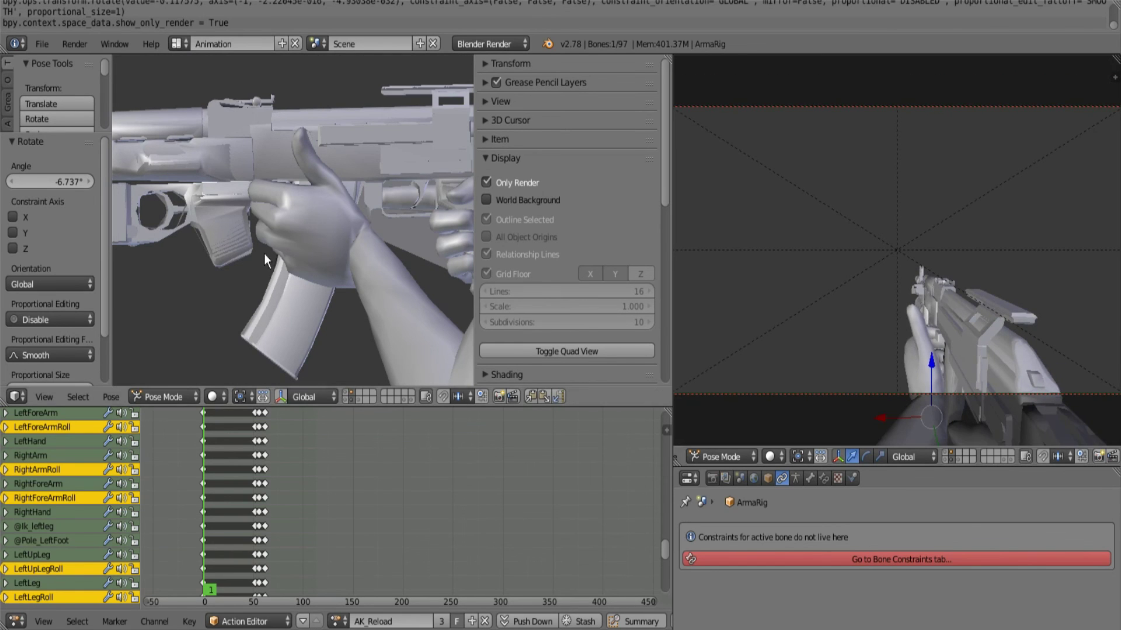
key(g)
click(966, 259)
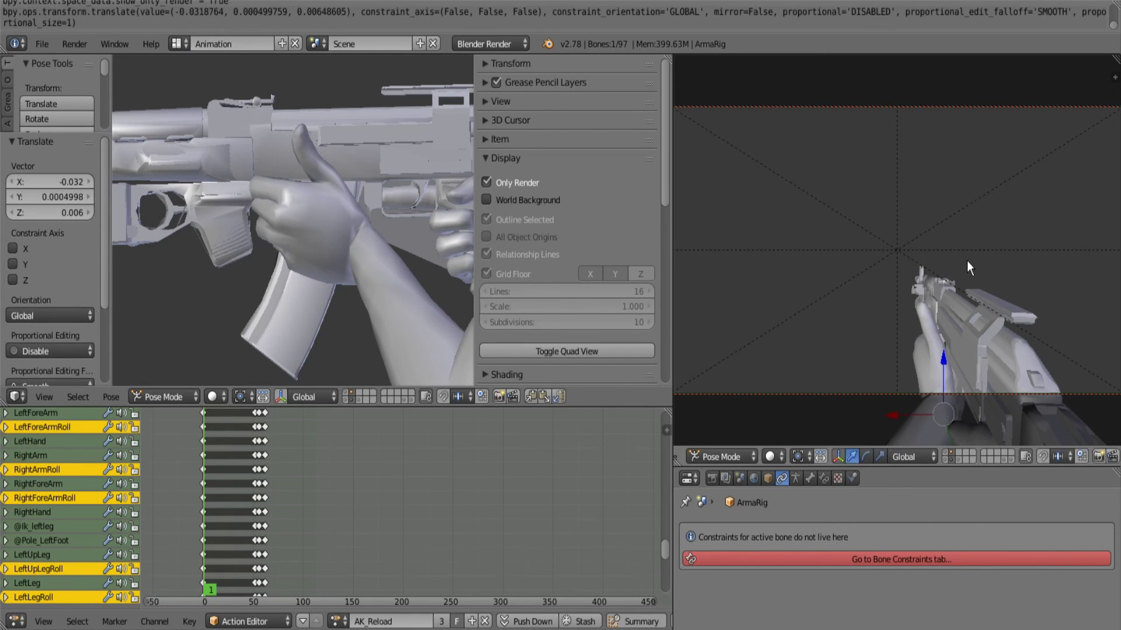
key(g)
click(972, 261)
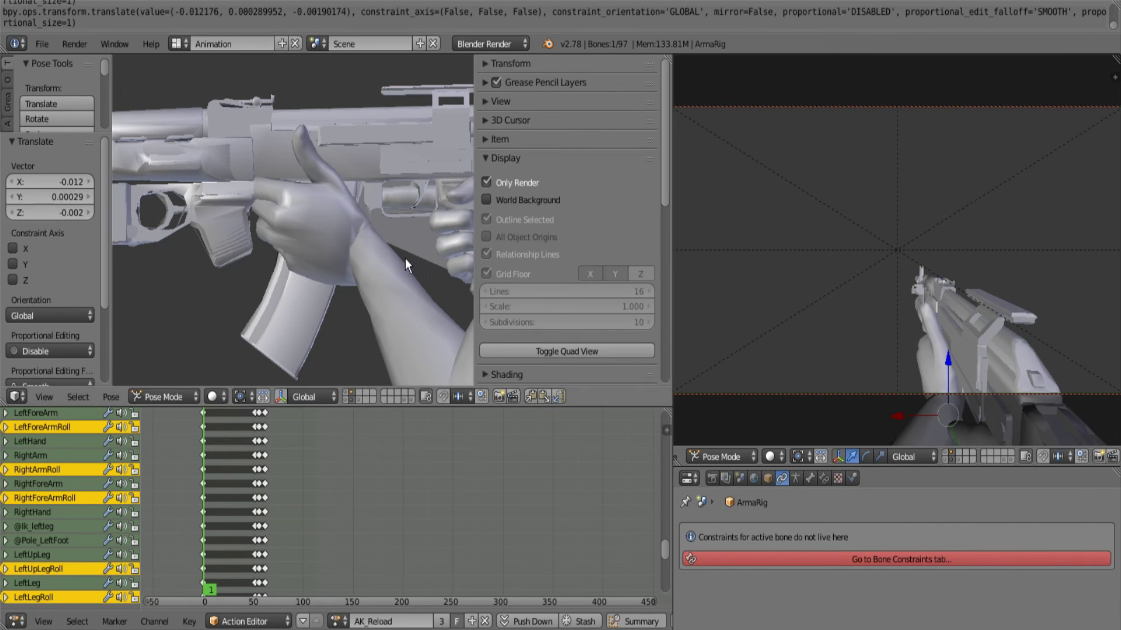
Step: Move the left hand forward about -0.316 in Y and -0.118 in Z, and rotate it about -28°
middle_drag(405, 258, 365, 246)
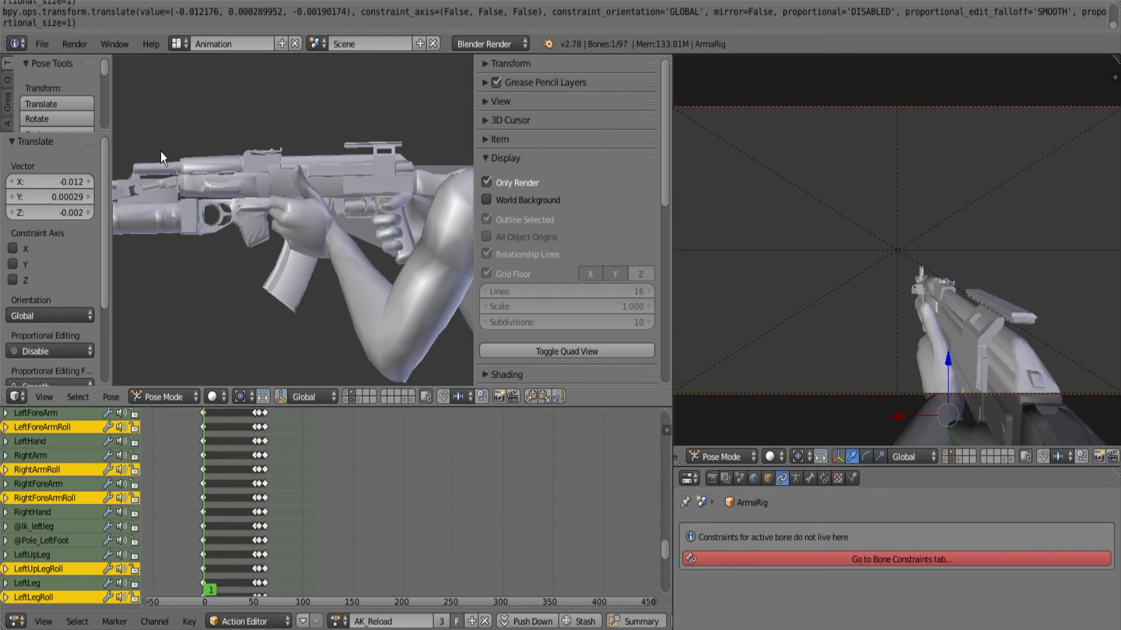
key(g)
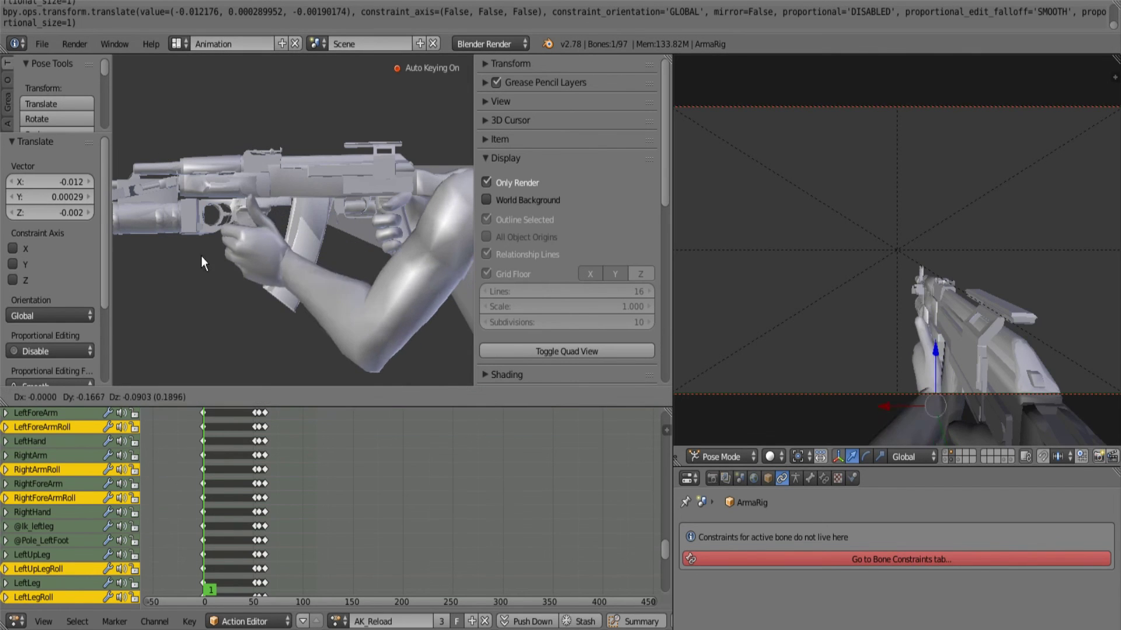
click(151, 257)
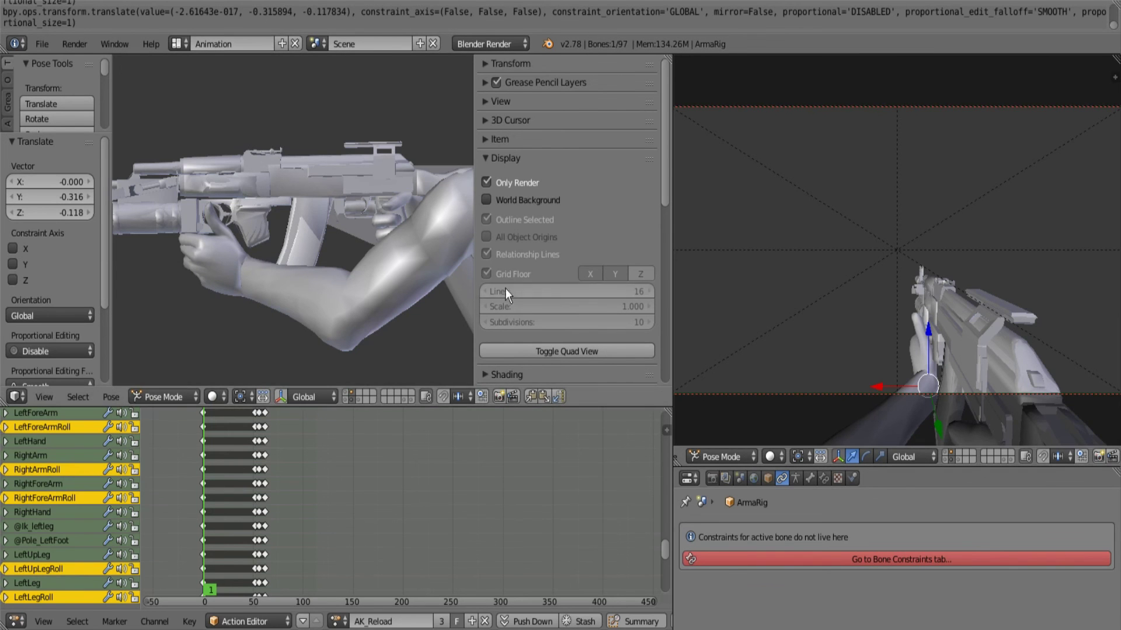
key(r)
click(239, 199)
Step: Turn the left hand palm up with a trackball rotation and a rotation of about -46°, and move it about 0.034 in Y
key(r)
key(r)
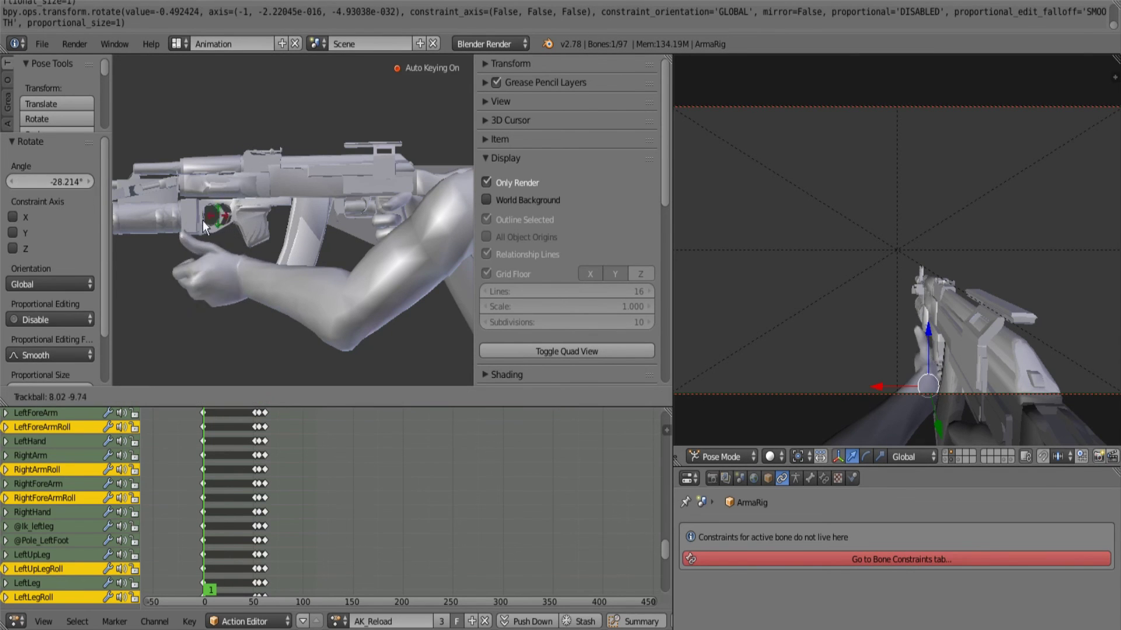
click(155, 240)
key(r)
click(249, 141)
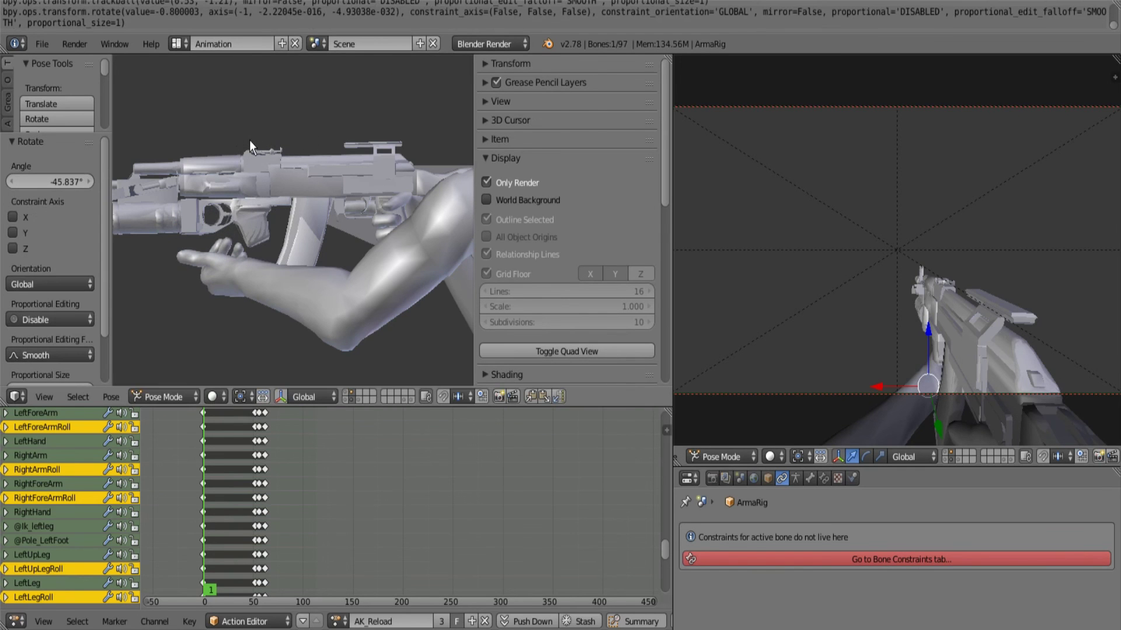
key(g)
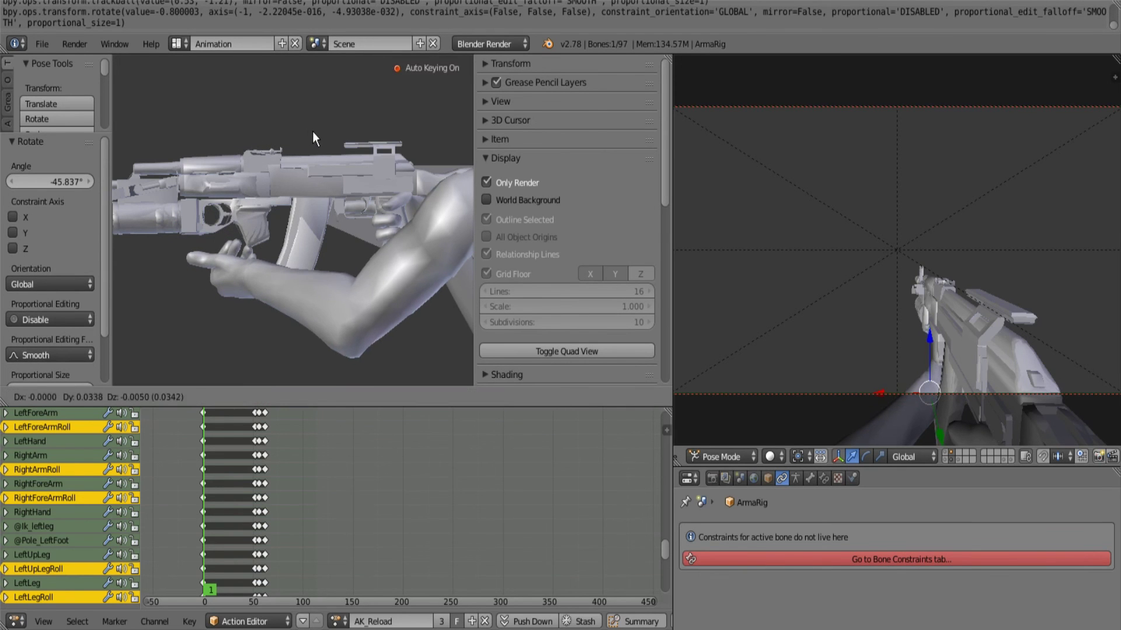
click(304, 133)
Step: Examine the left hand's position under the rifle from oblique angles and from the front
key(KP_4)
key(KP_4)
key(KP_4)
key(KP_4)
key(KP_4)
key(KP_4)
key(KP_4)
key(KP_4)
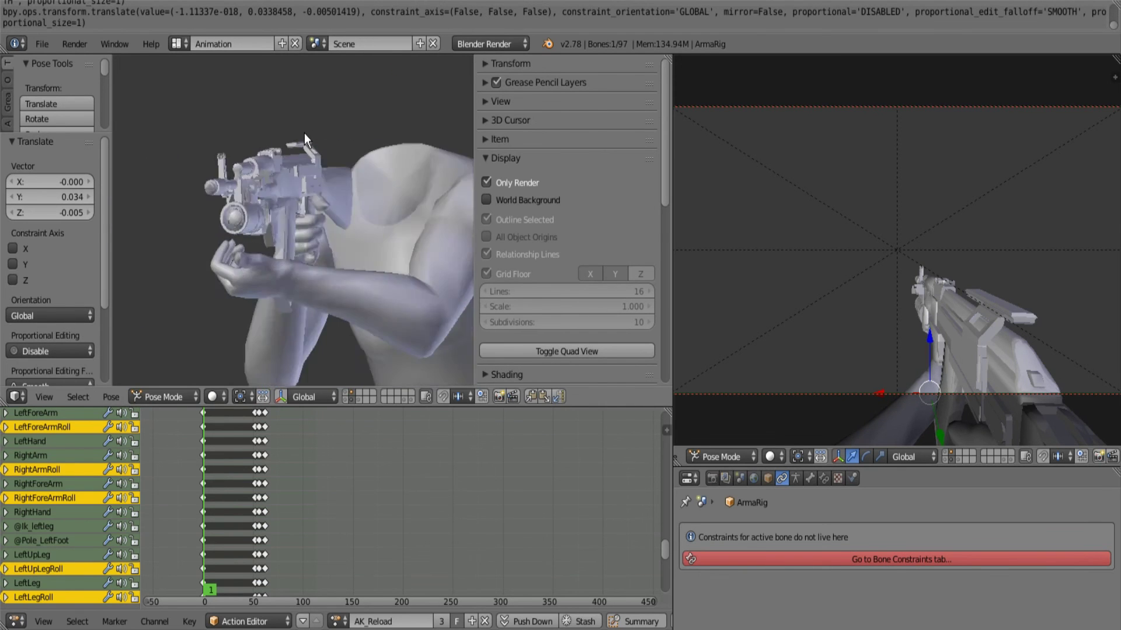
key(KP_1)
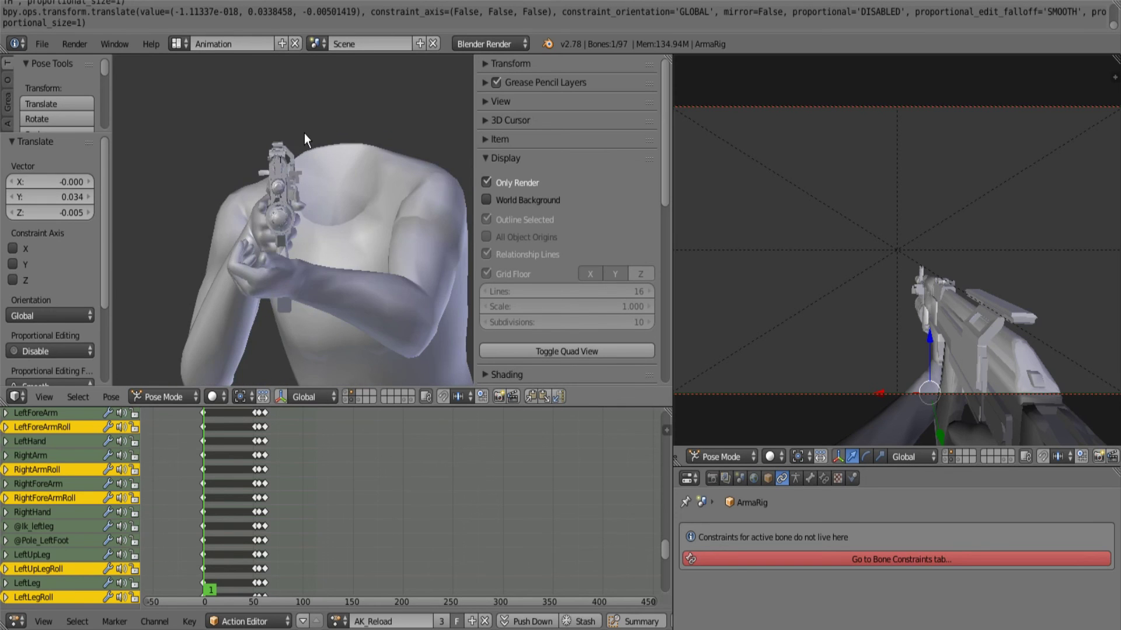
Step: In the side view, move the left hand about 0.060 in Y and 0.019 in Z, and rotate it about 42°
key(KP_3)
key(r)
click(262, 206)
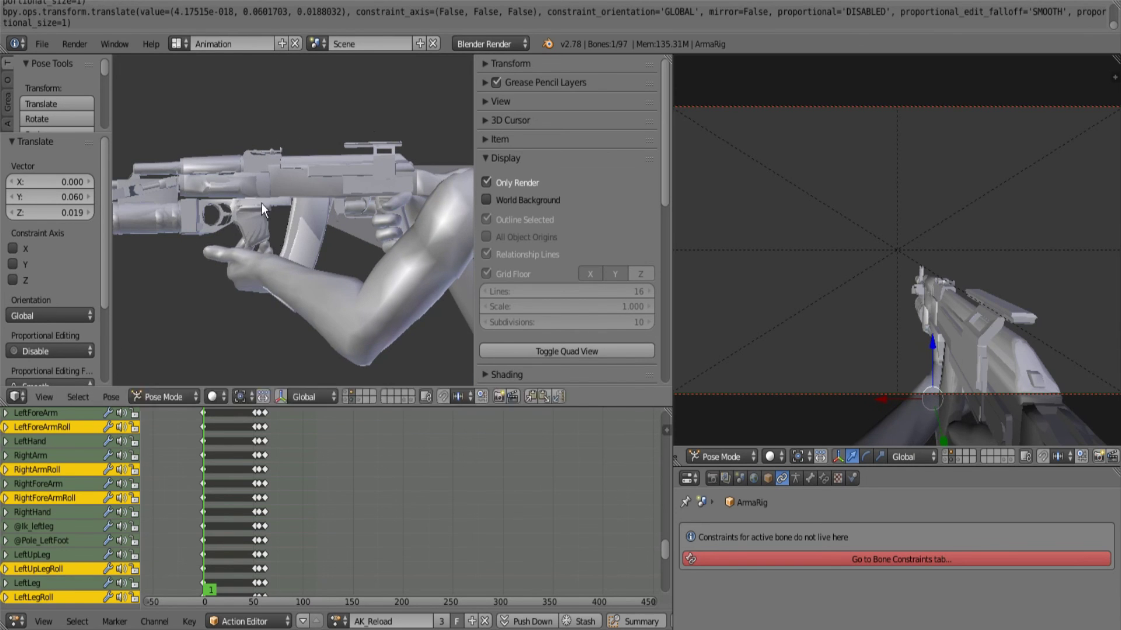
key(r)
Step: Trackball-rotate the left hand about -25° and 76°, and move it up and back against the rifle
key(r)
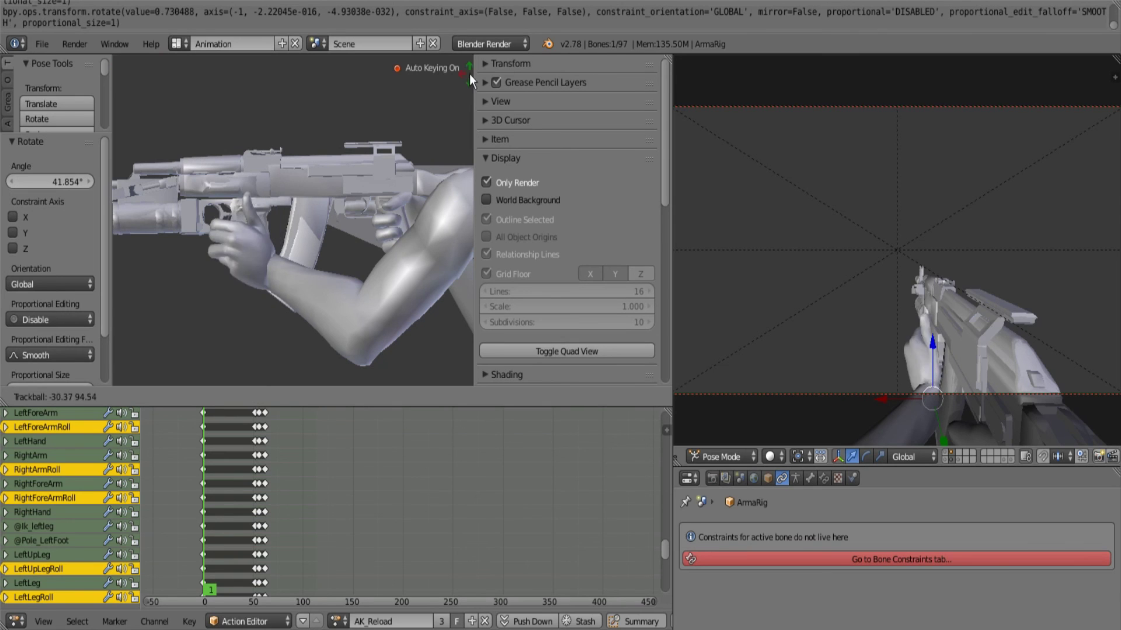
click(285, 161)
key(g)
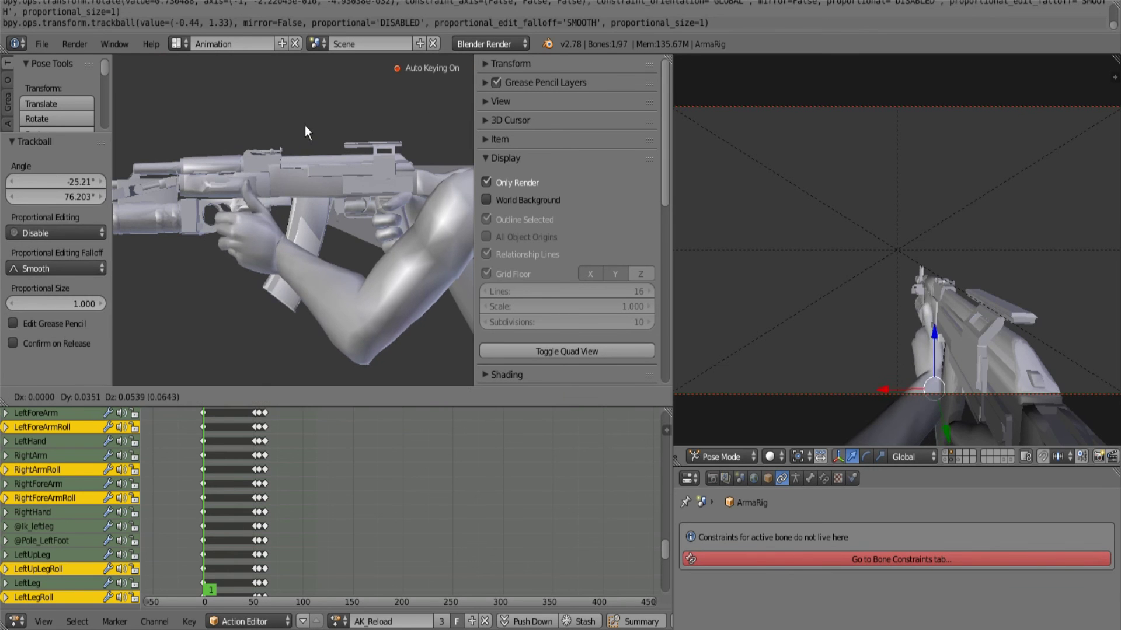
click(308, 98)
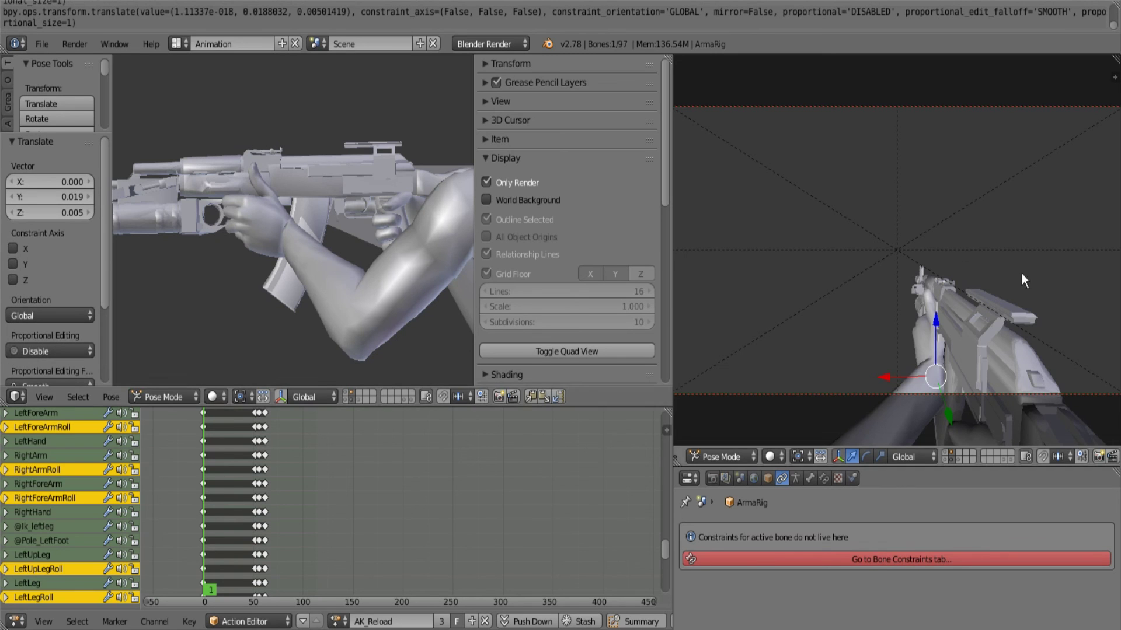
Step: Shift the left hand sideways in the camera view, and lower it about 0.054 in Z in the side view
key(g)
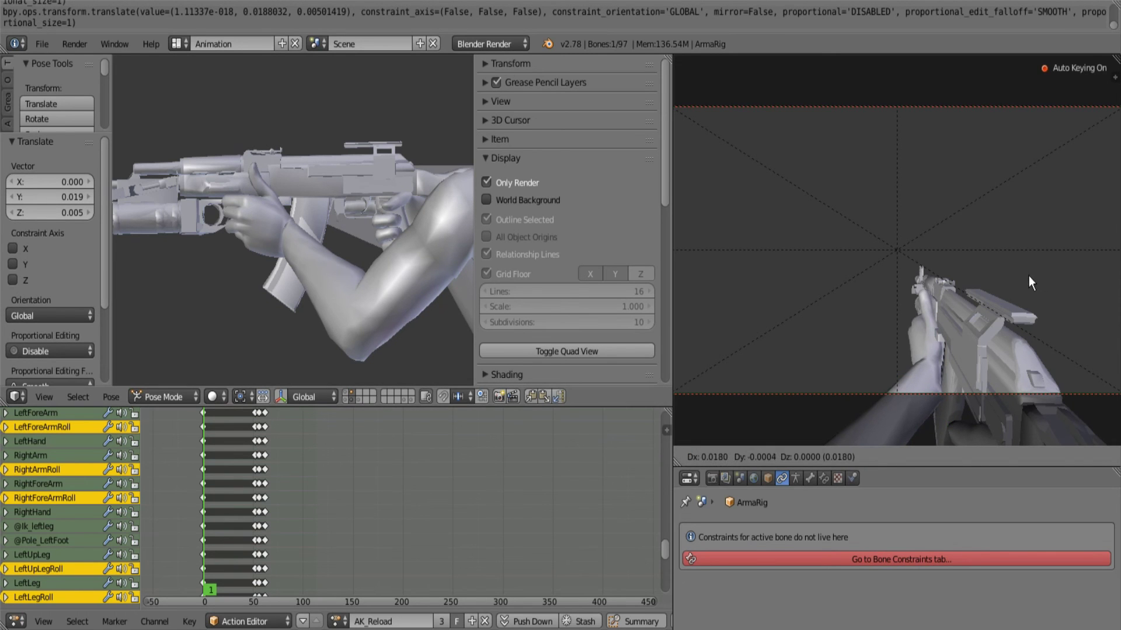
click(1026, 276)
key(g)
click(265, 195)
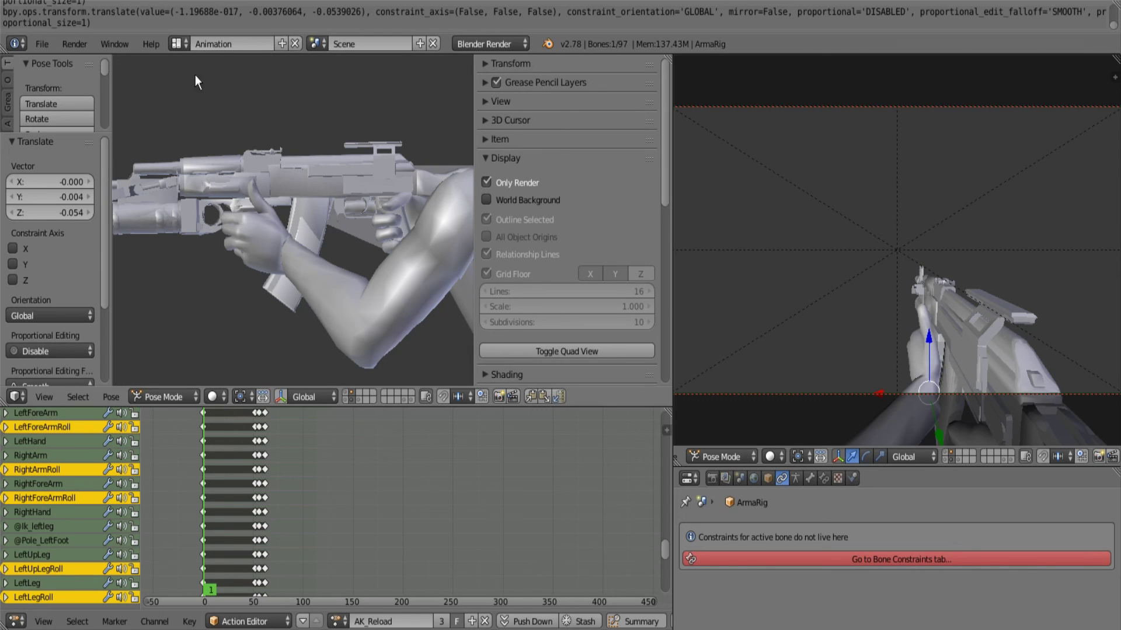
Step: Move the left hand about -0.108 in Y and -0.027 in Z, and trackball-rotate it about 11° and -64°
scroll(354, 219, up, 3)
scroll(355, 221, down, 5)
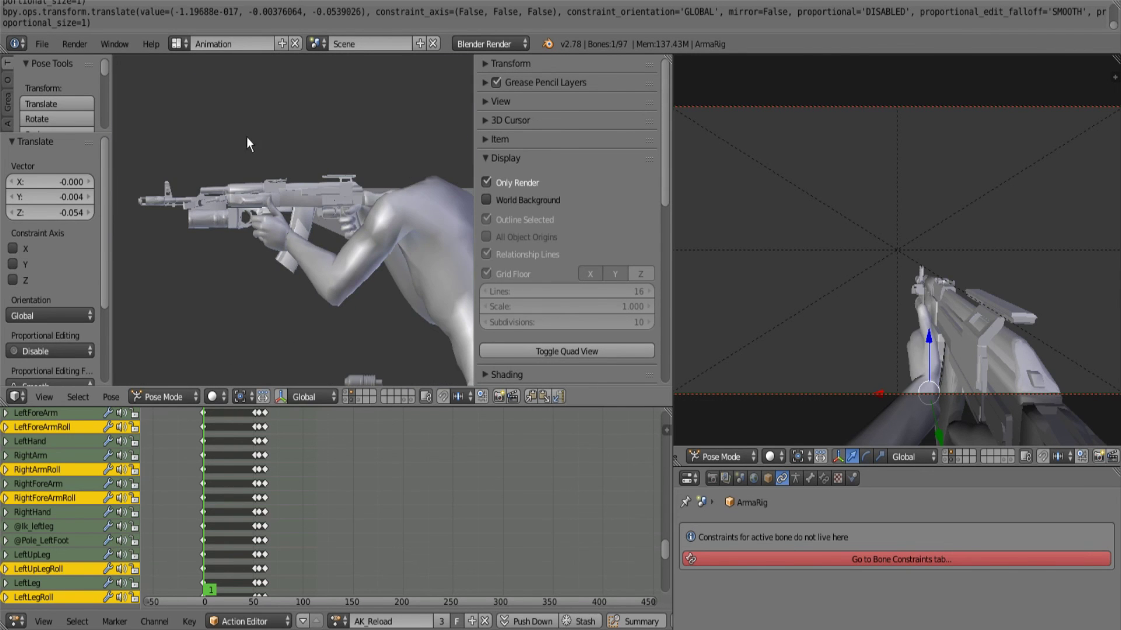
scroll(312, 175, up, 2)
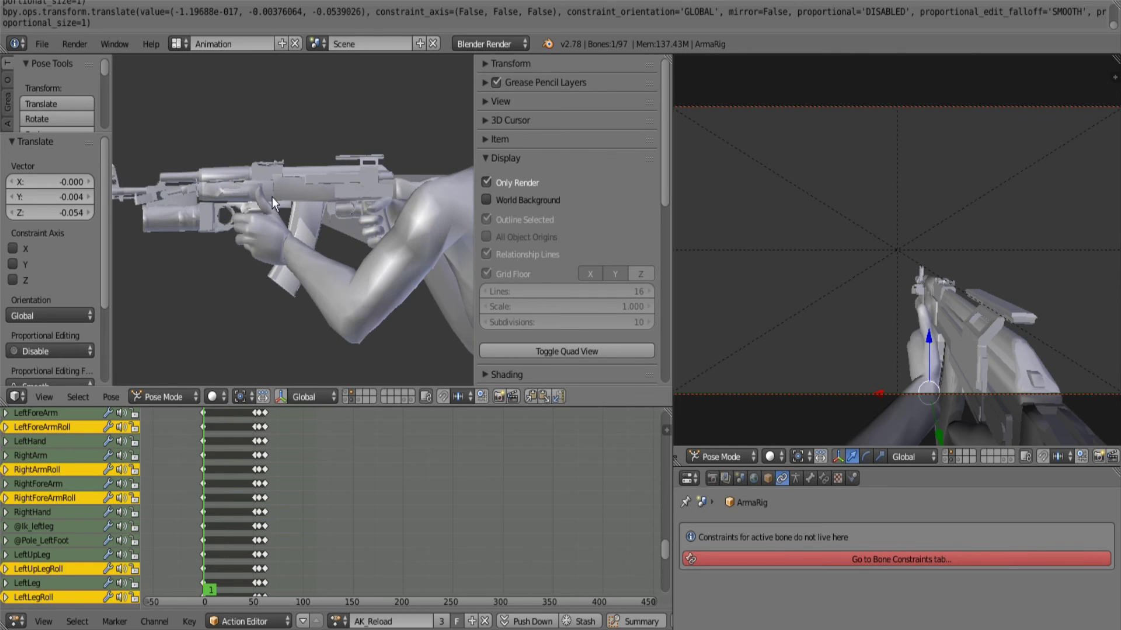
key(r)
key(r)
click(224, 170)
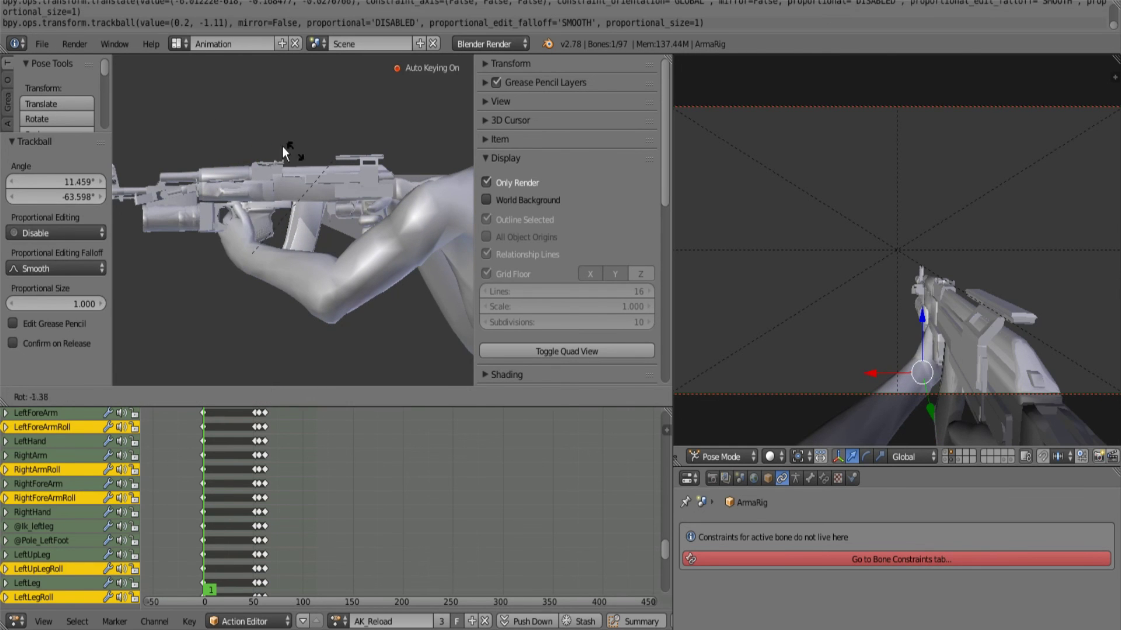
Step: Rotate the left hand and move it about -0.078 in Y and 0.038 in Z under the grenade launcher
key(r)
click(257, 165)
key(g)
click(265, 191)
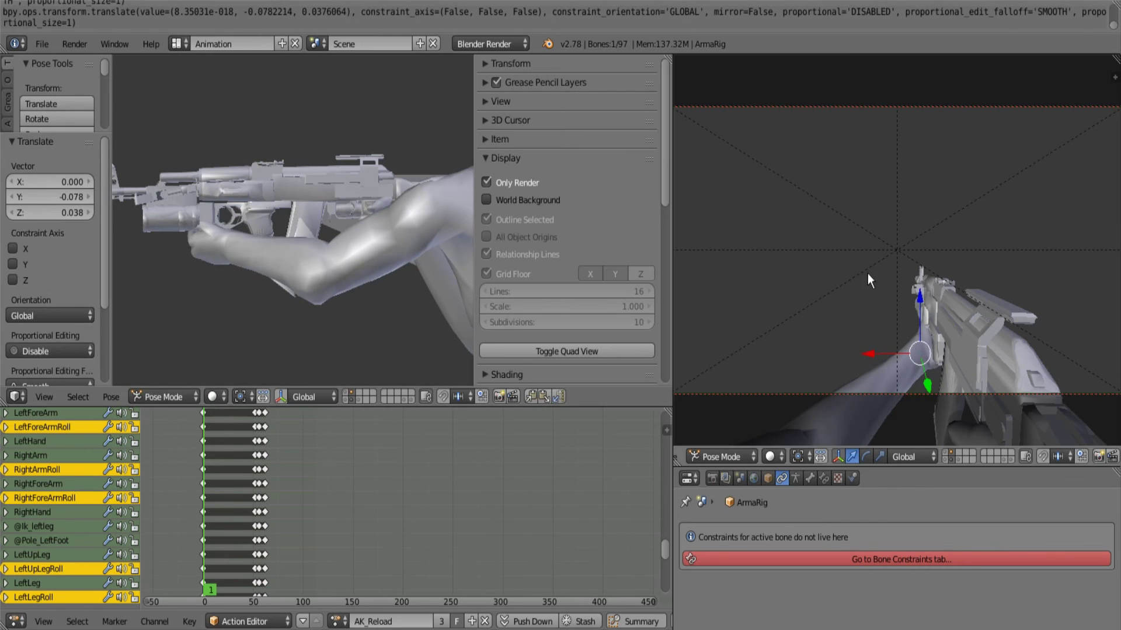
Step: Fine-tune the left hand's grip by moving it about 0.053 in X, -0.021 in Y and 0.014 in Z, and 0.009 in X
key(g)
click(909, 286)
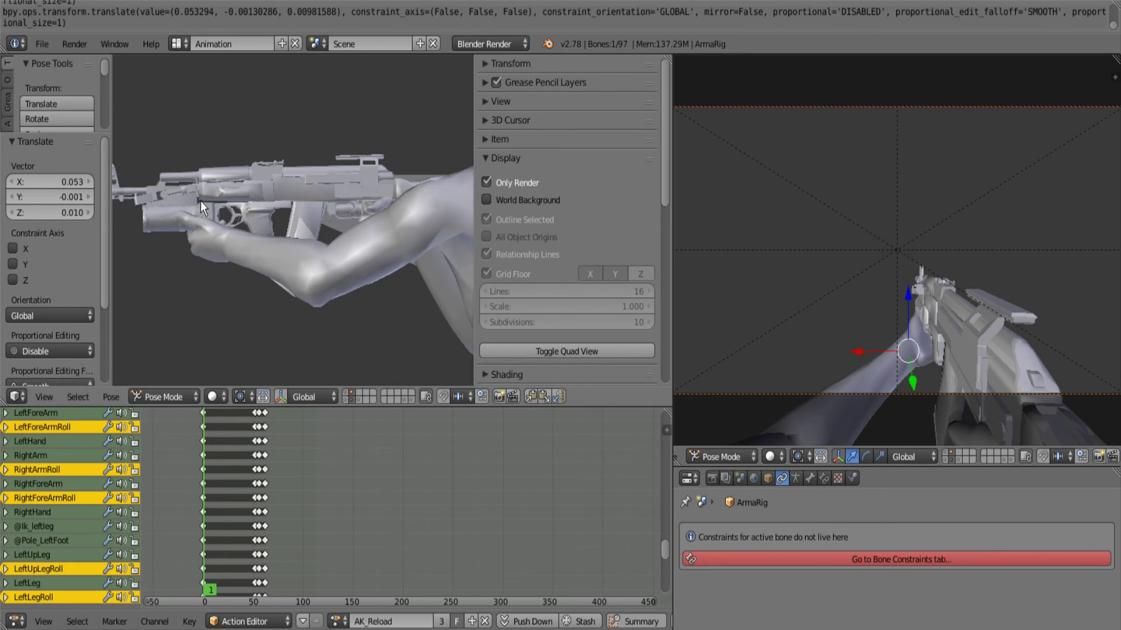
key(g)
click(191, 194)
scroll(994, 303, up, 3)
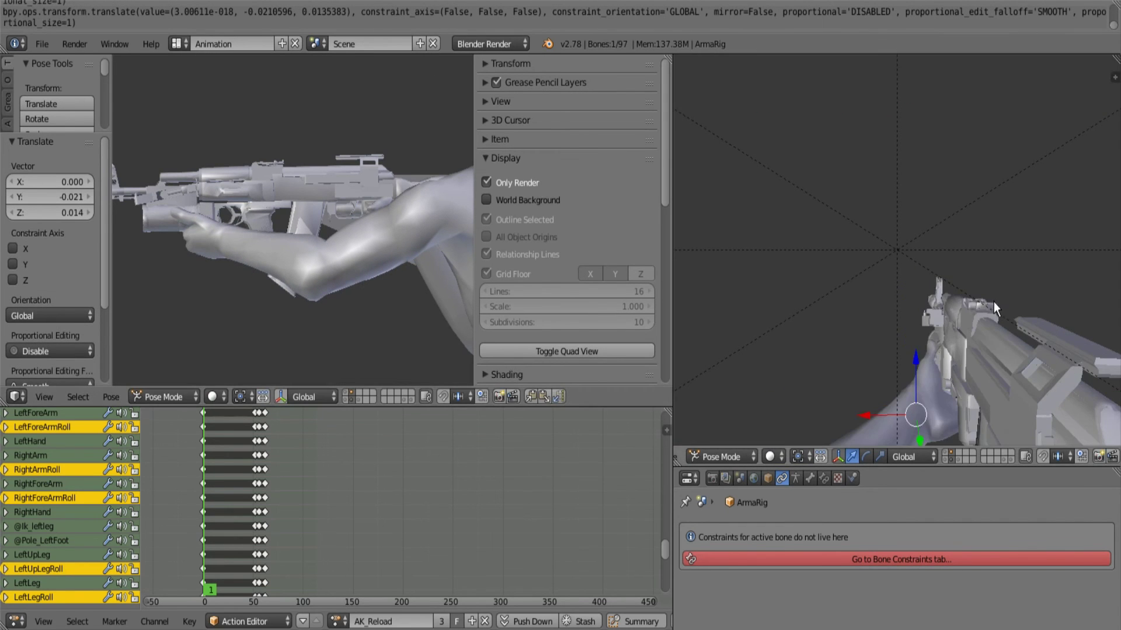
key(g)
click(987, 304)
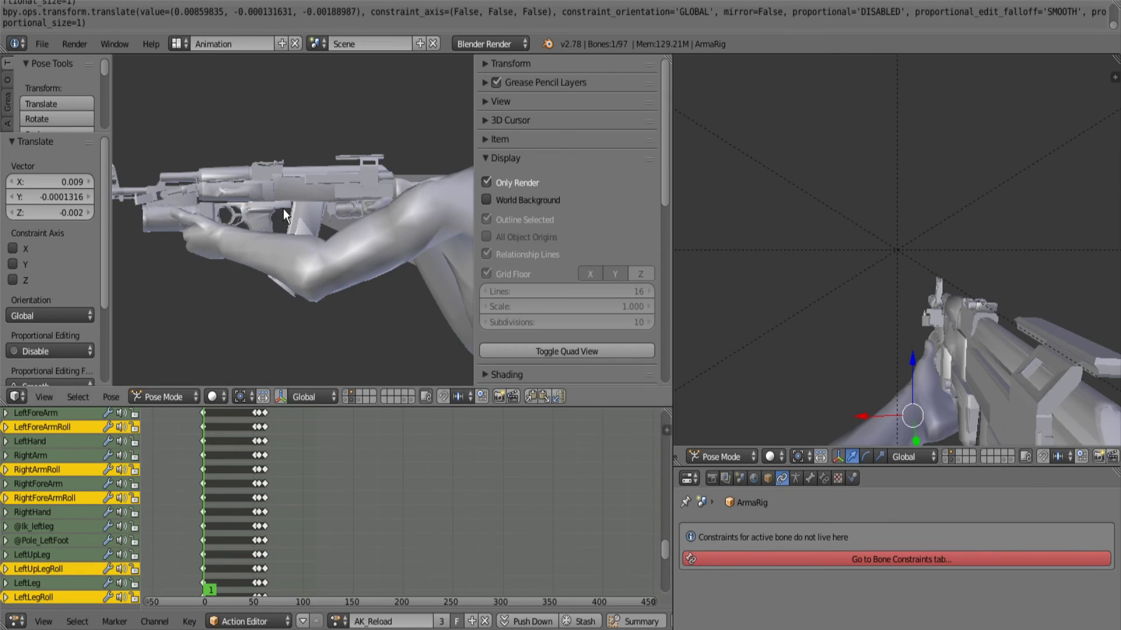